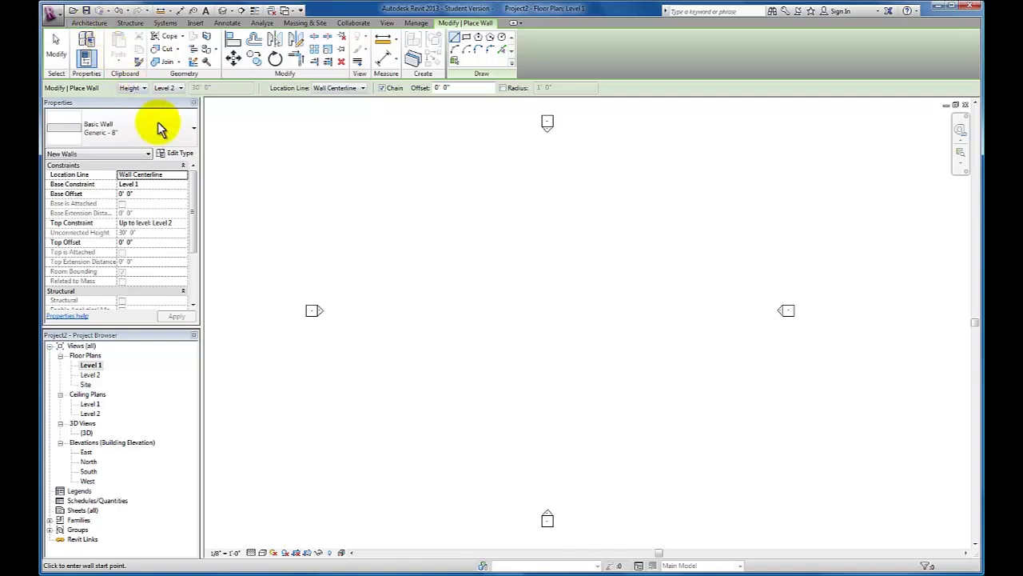
Draw a rectangle of Exterior - Brick on Mtl. Stud walls, about 95'-6" by 86'-0", between the elevation markers on Level 1
click(184, 133)
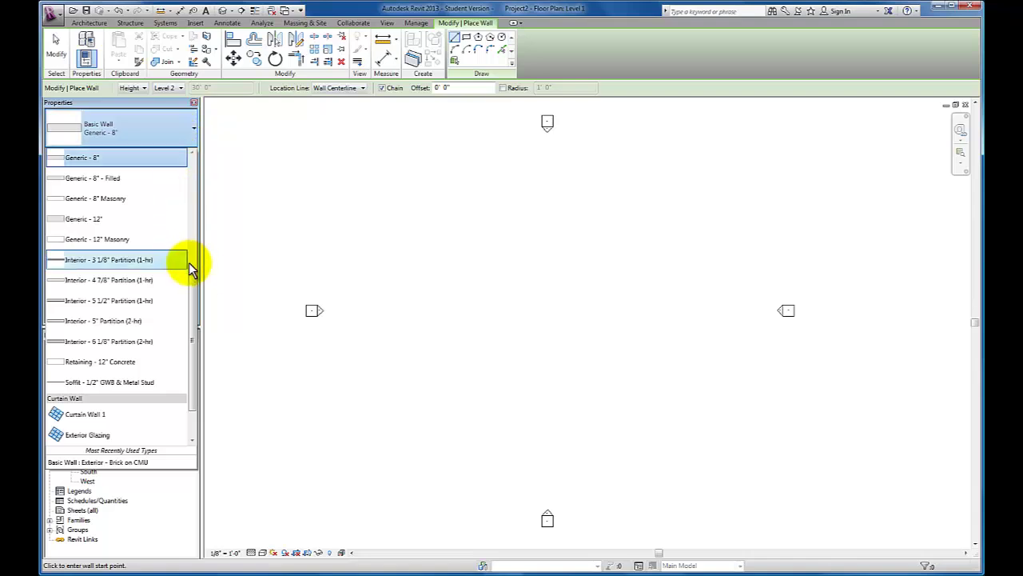
drag(194, 286, 185, 251)
scroll(184, 251, up, 4)
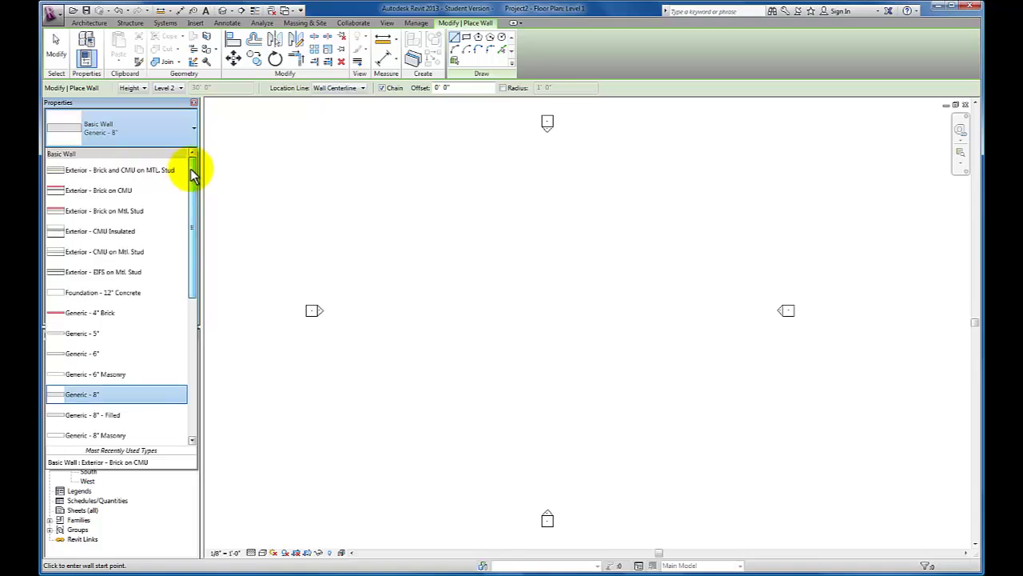
click(134, 212)
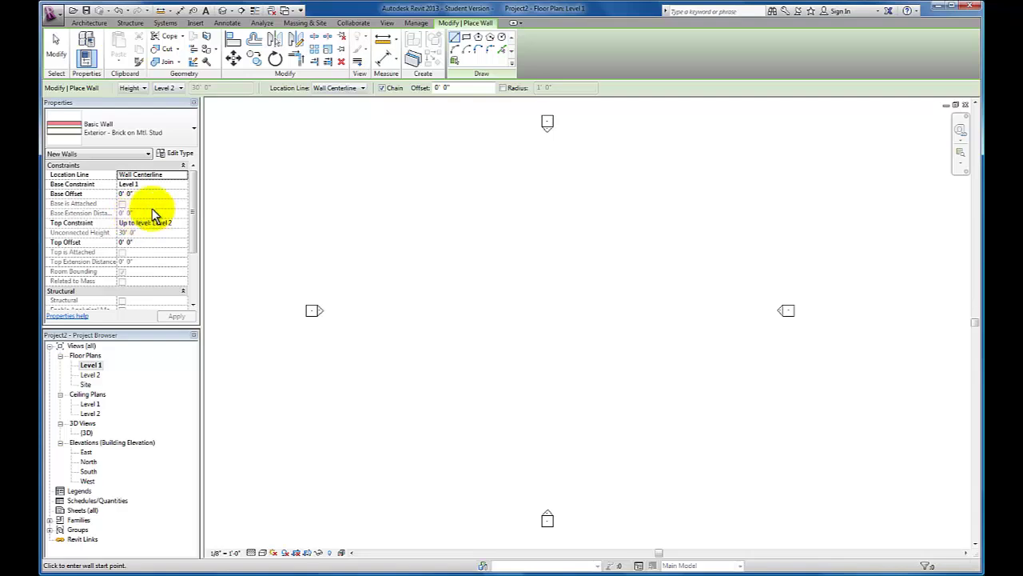
click(467, 38)
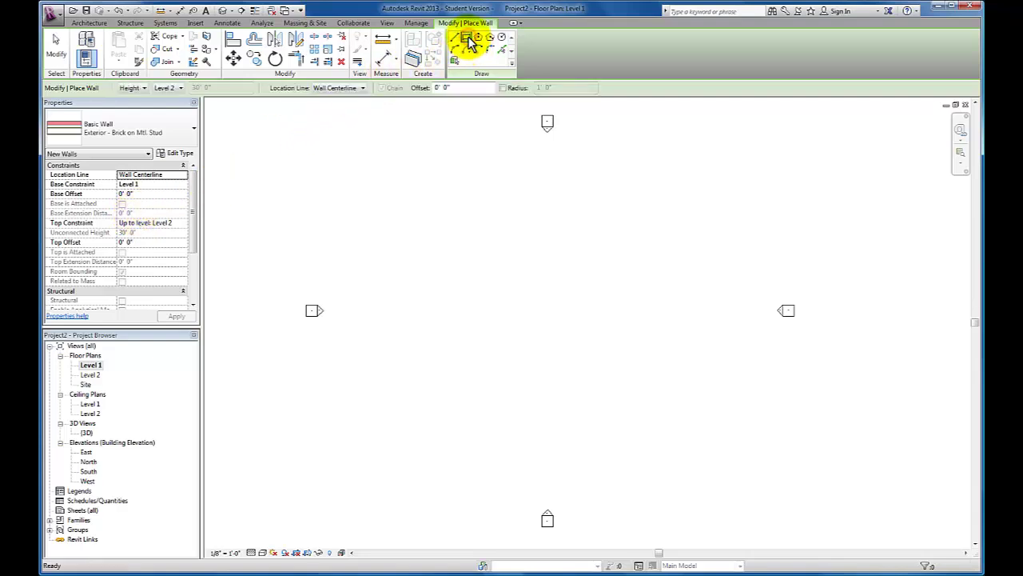
click(409, 193)
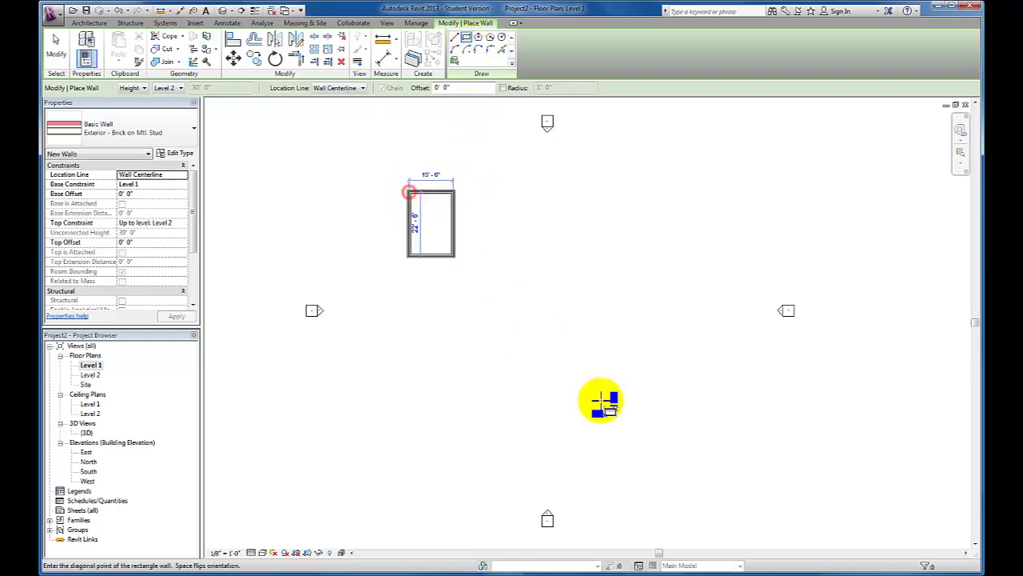
click(680, 437)
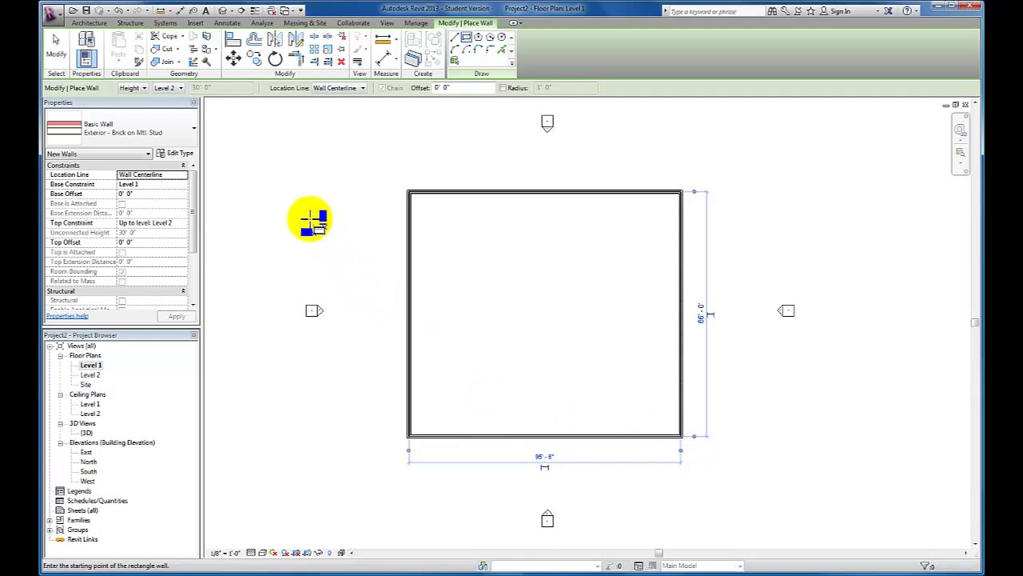
key(Escape)
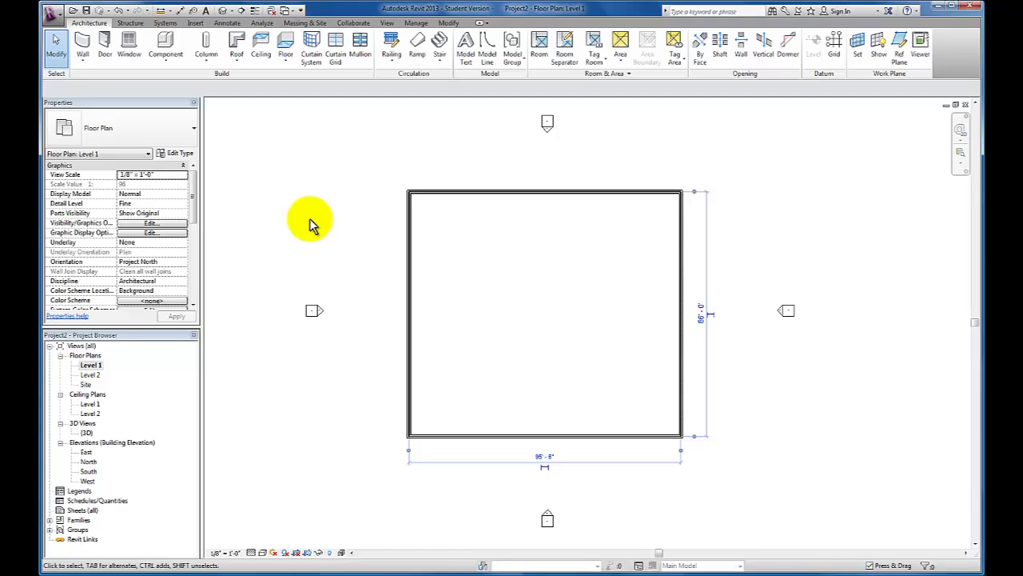
click(311, 224)
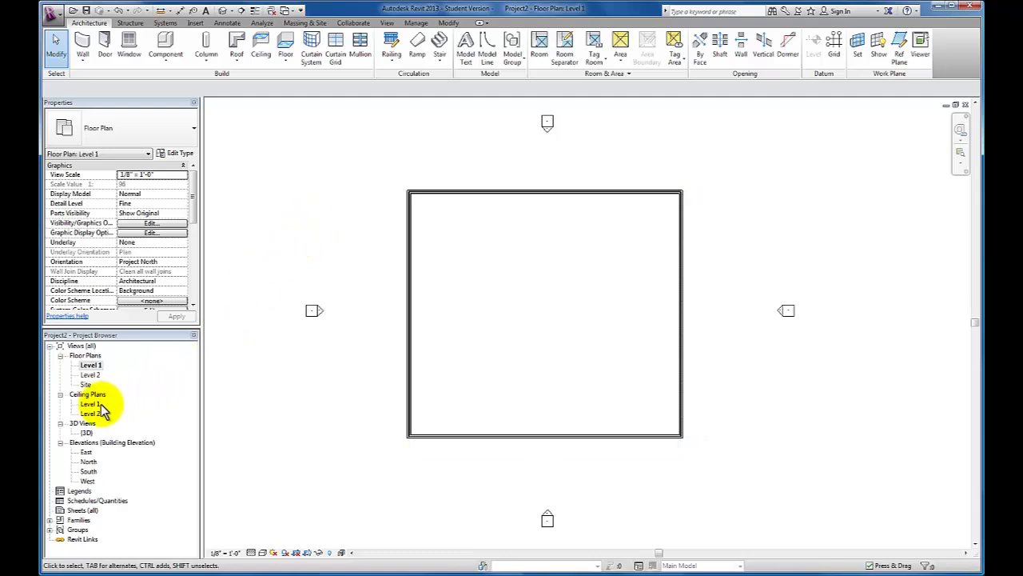
Examine the walls' height against the Level 1 and Level 2 lines in the North elevation
double_click(91, 463)
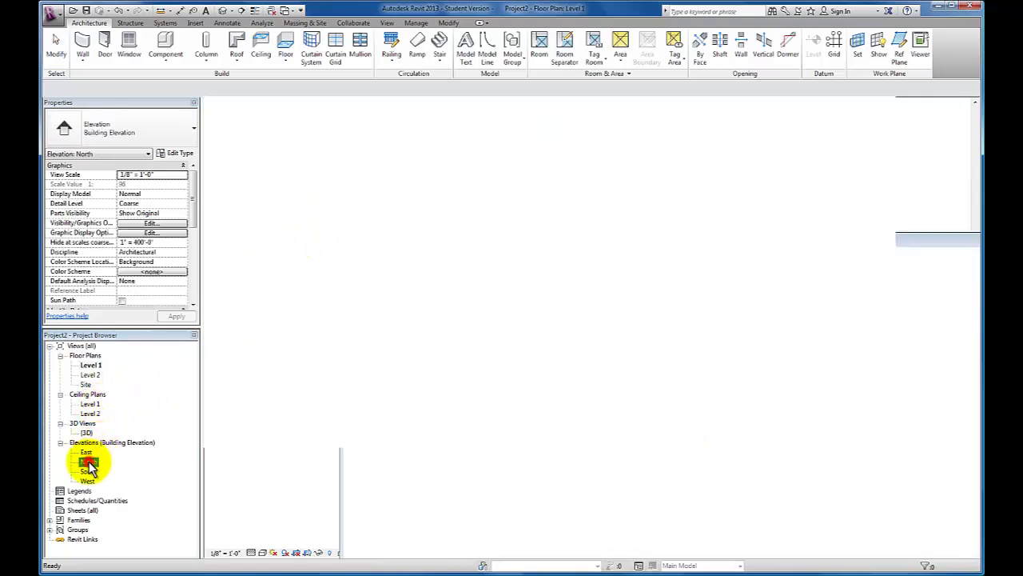
scroll(390, 423, down, 2)
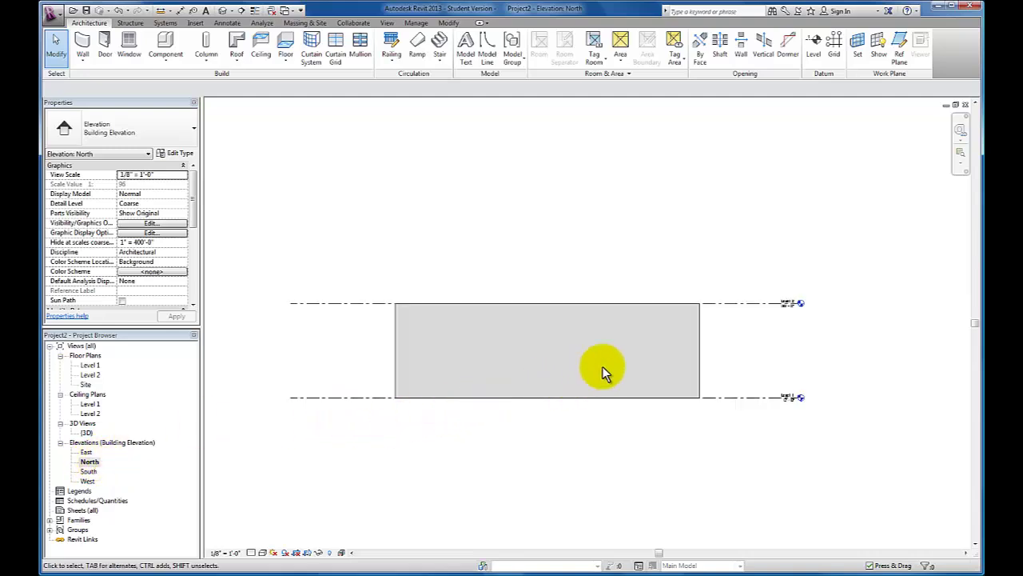
scroll(784, 388, up, 1)
scroll(784, 388, up, 1)
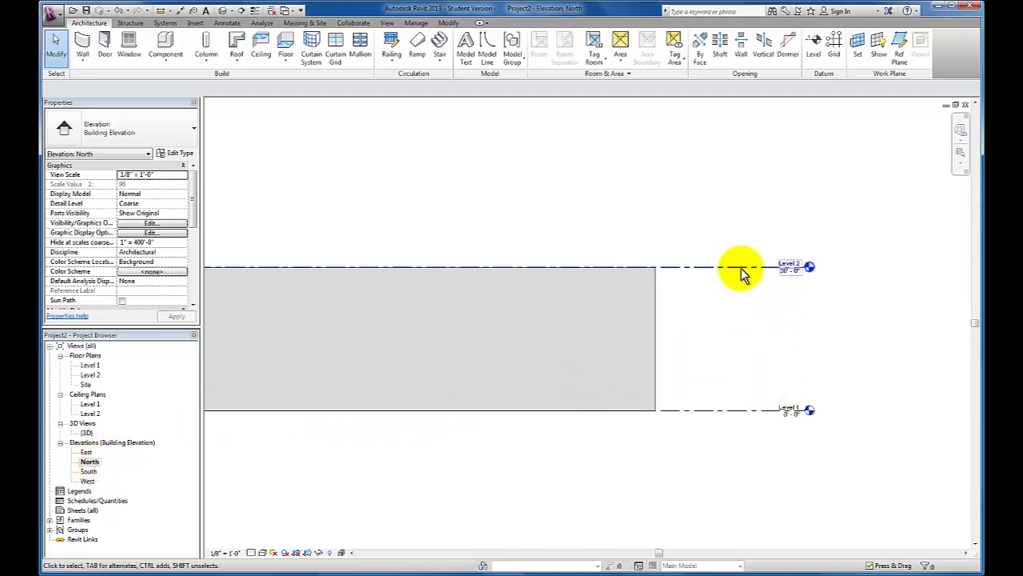
click(740, 269)
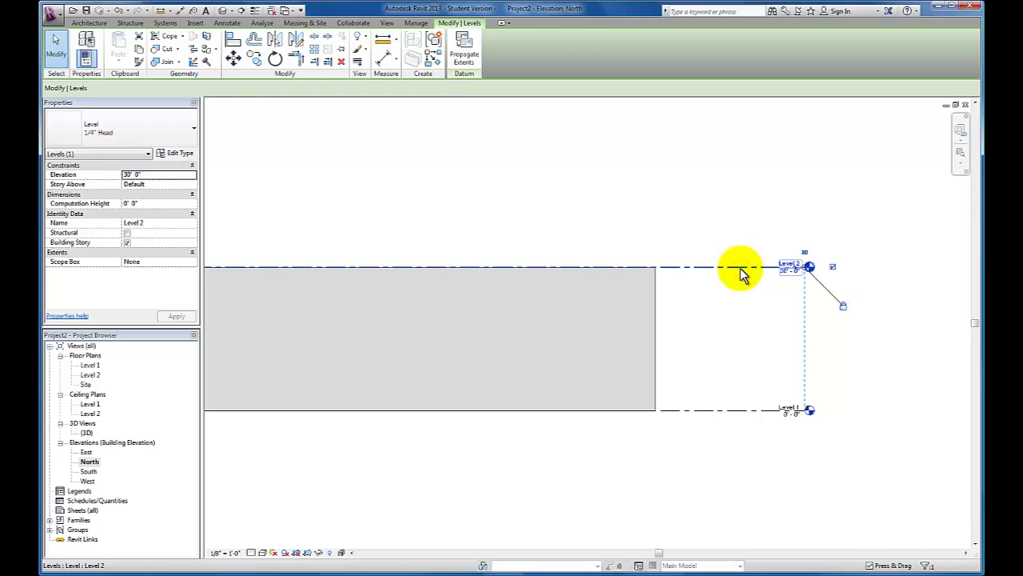
click(758, 352)
middle_drag(758, 352, 814, 351)
scroll(811, 349, down, 1)
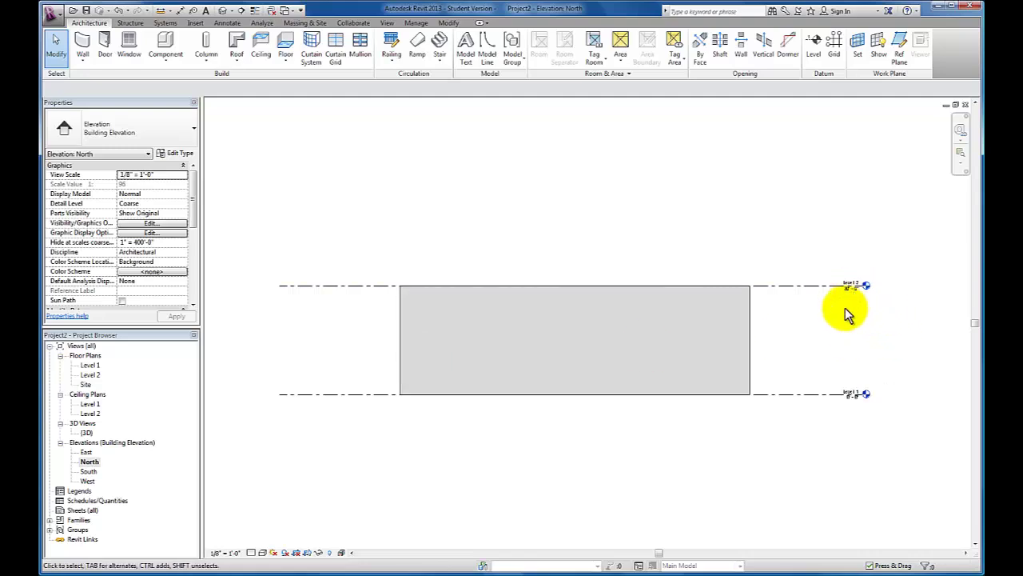
On the Level 1 plan, draw a Curtain Wall 1 about 68'-0" long along the north brick wall, starting about 11'-6" from its west corner
double_click(89, 365)
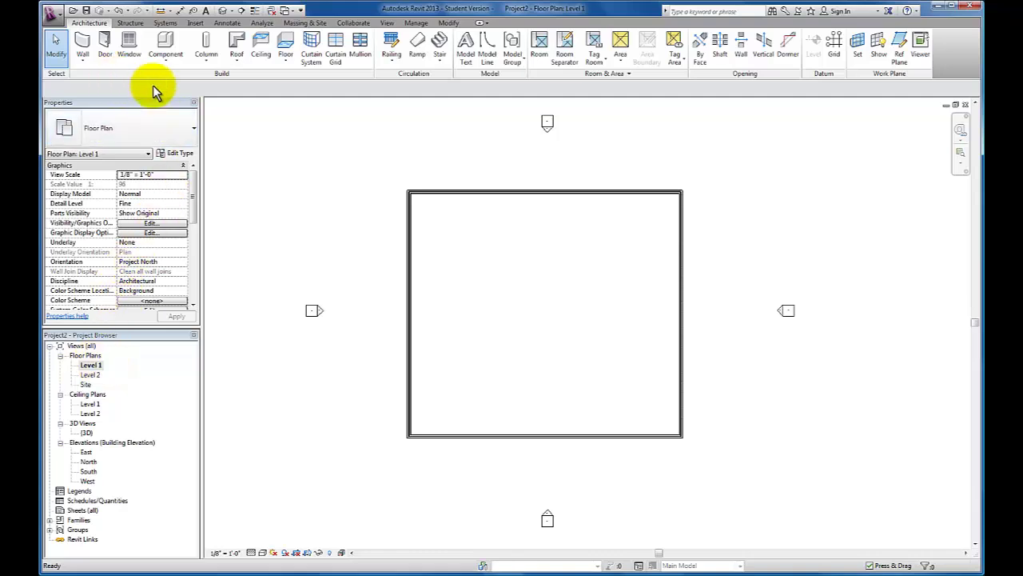
click(85, 62)
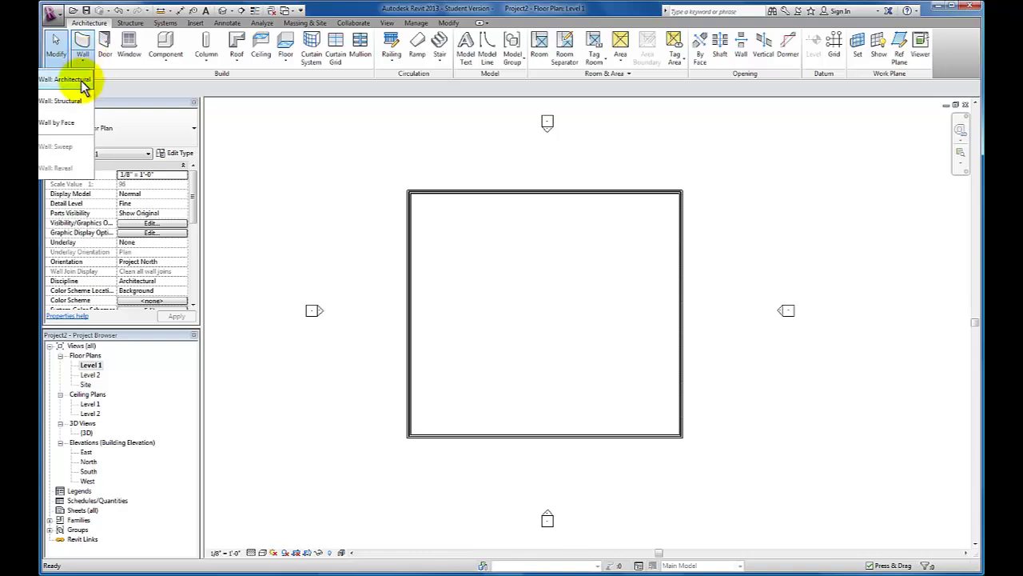
click(81, 82)
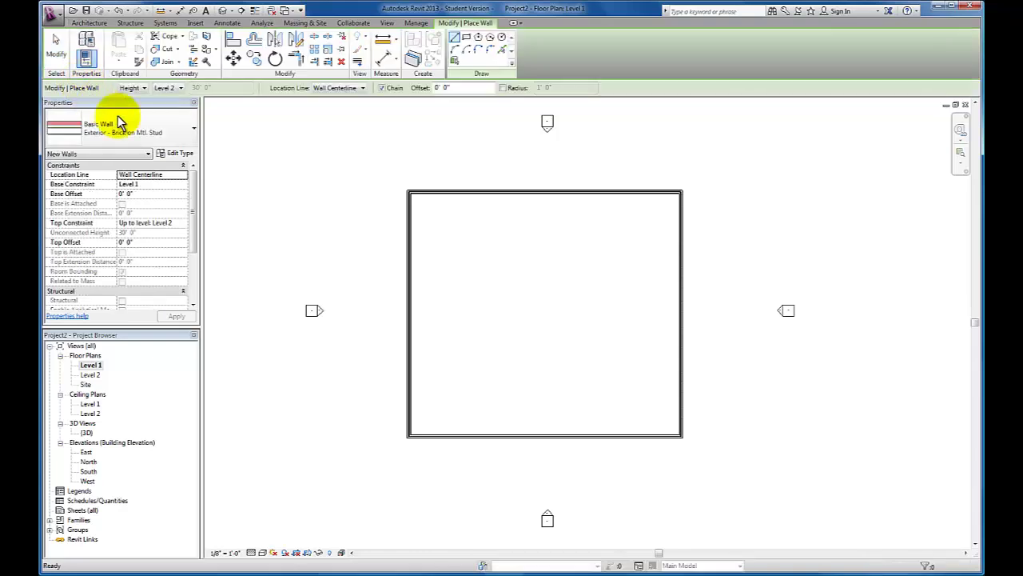
click(183, 134)
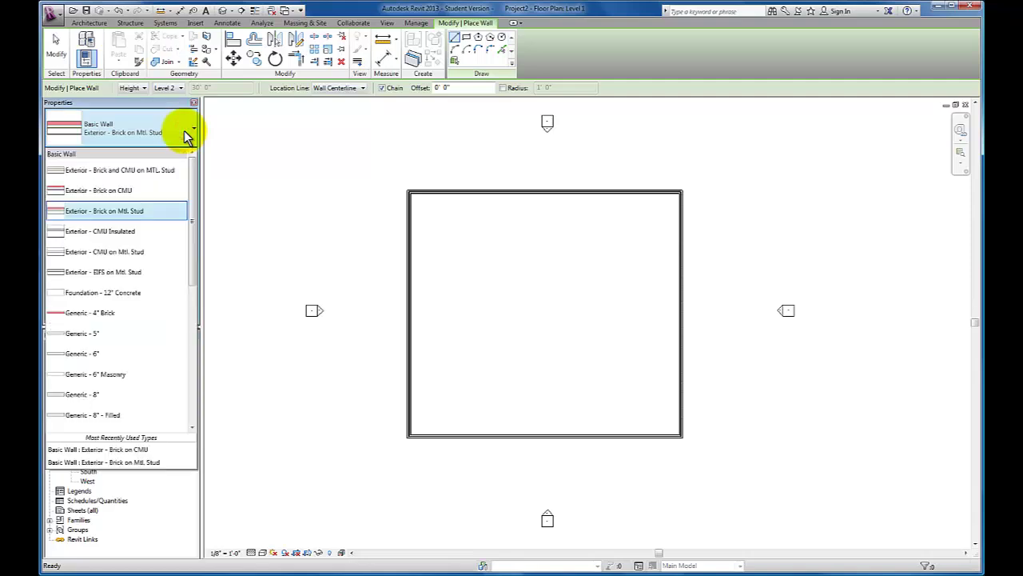
drag(194, 165, 192, 304)
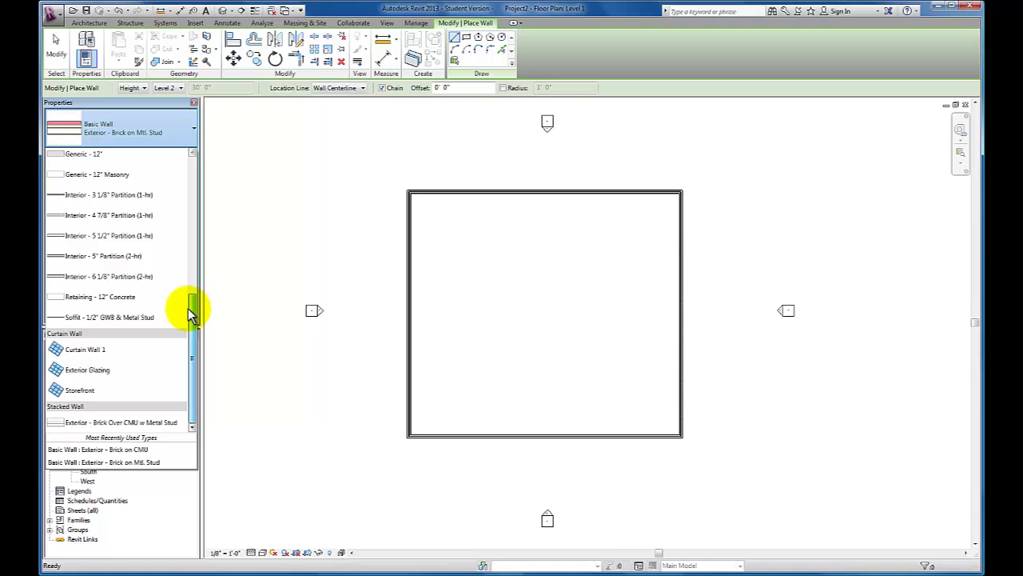
click(123, 349)
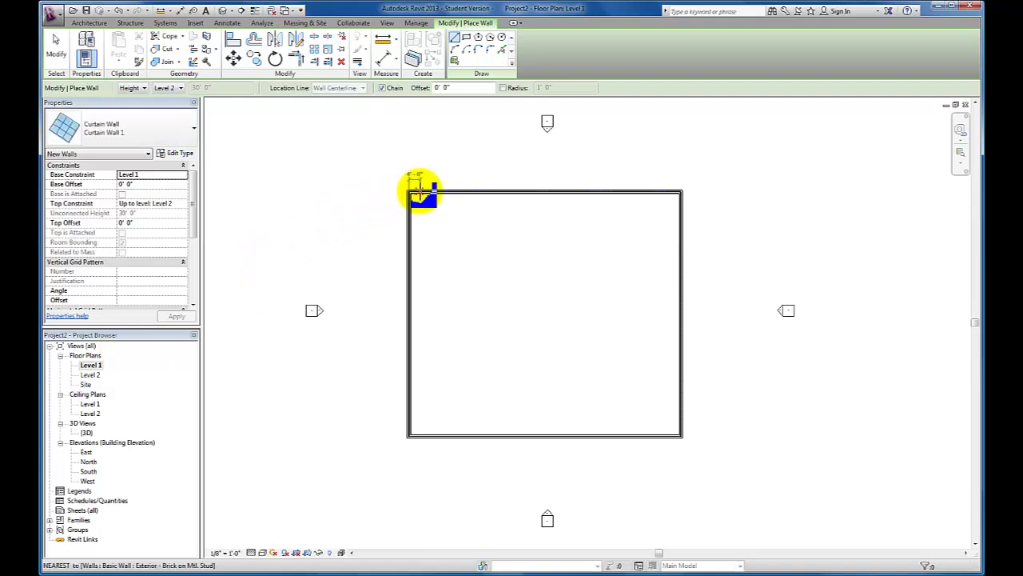
scroll(441, 191, up, 2)
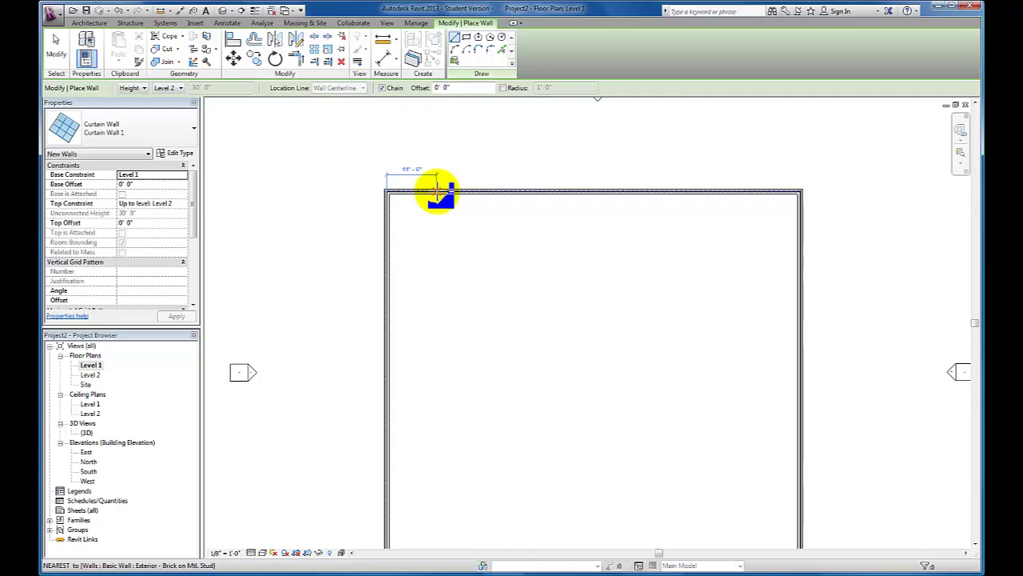
click(435, 190)
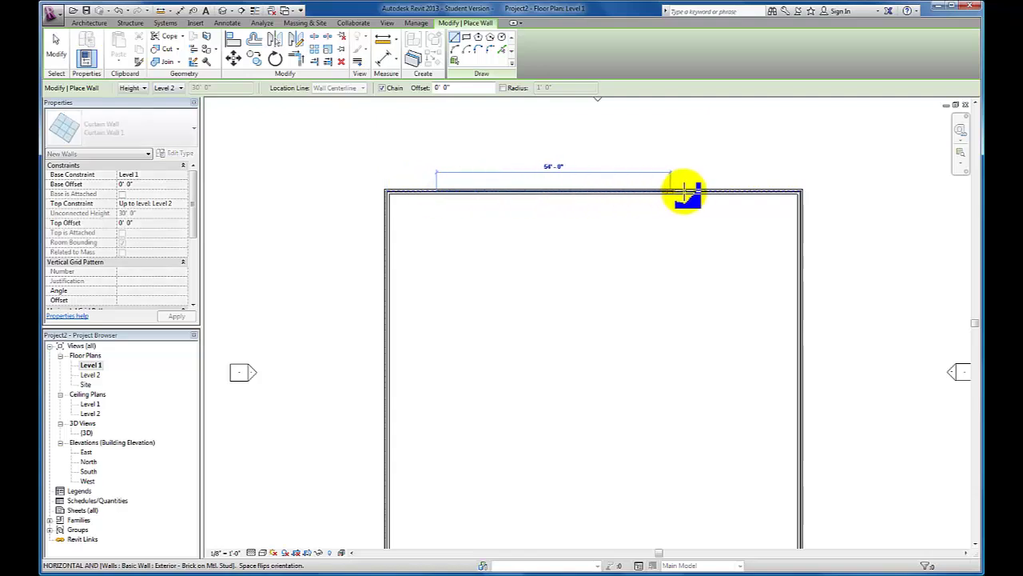
click(730, 190)
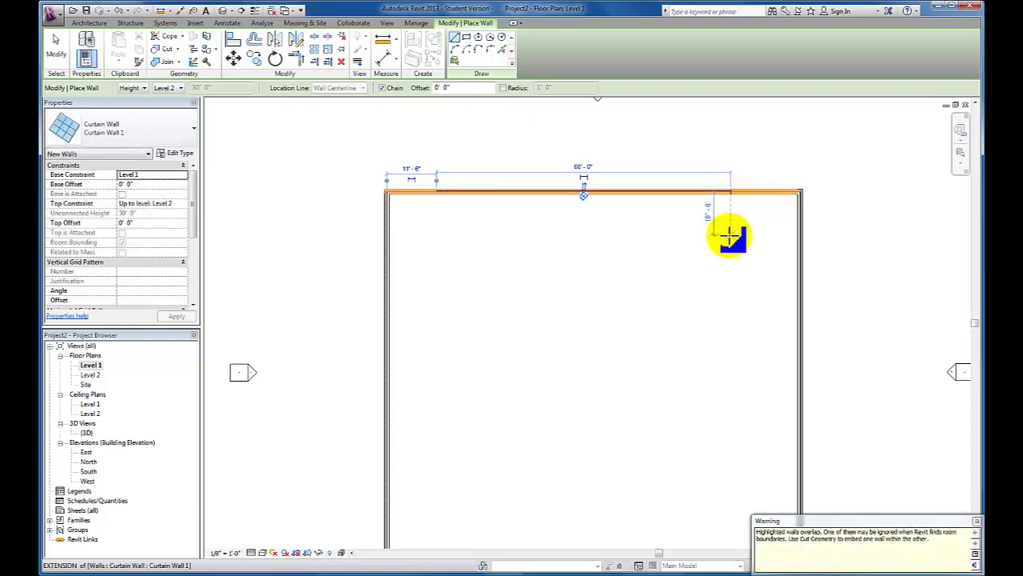
key(Escape)
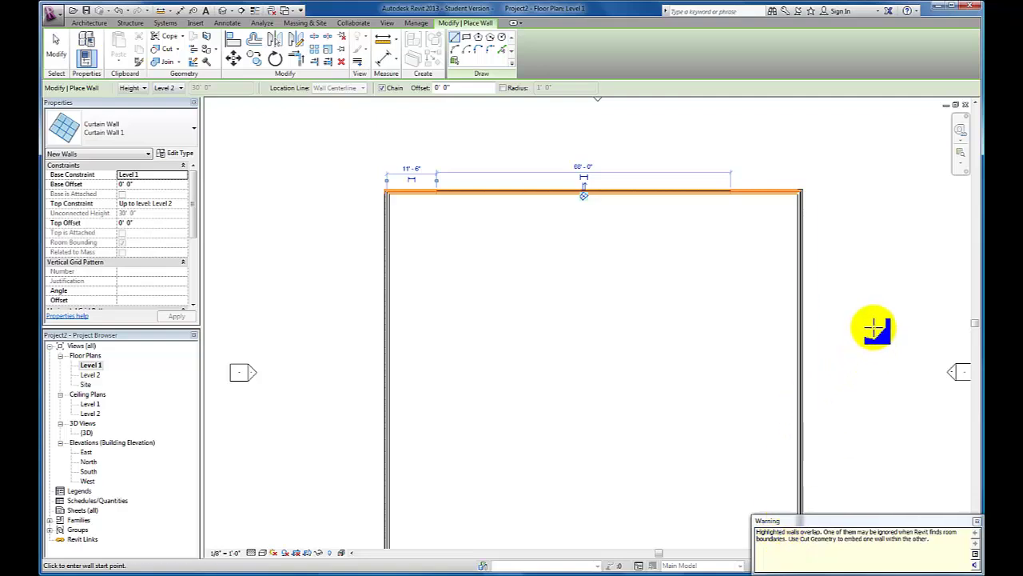
key(Escape)
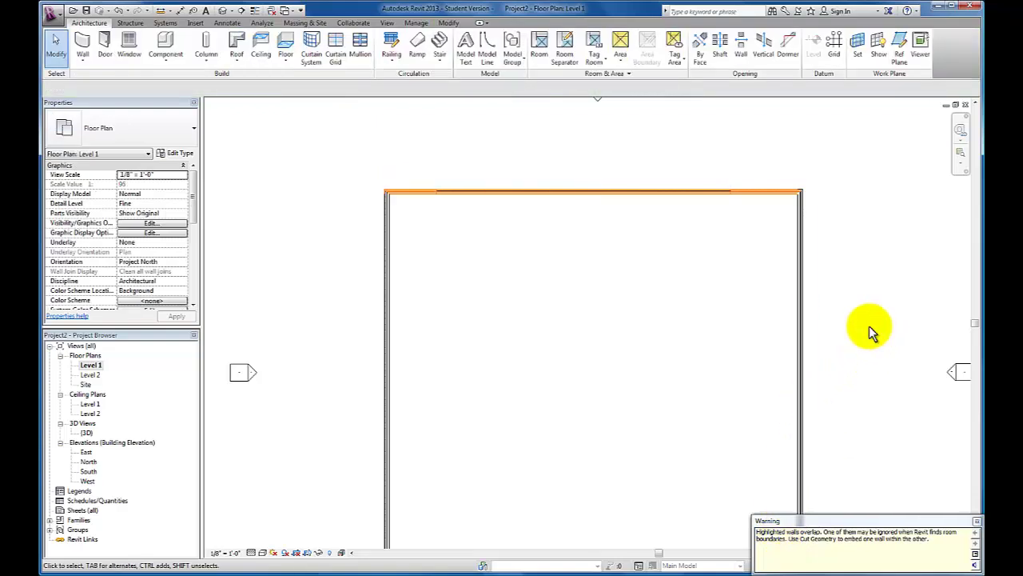
click(844, 186)
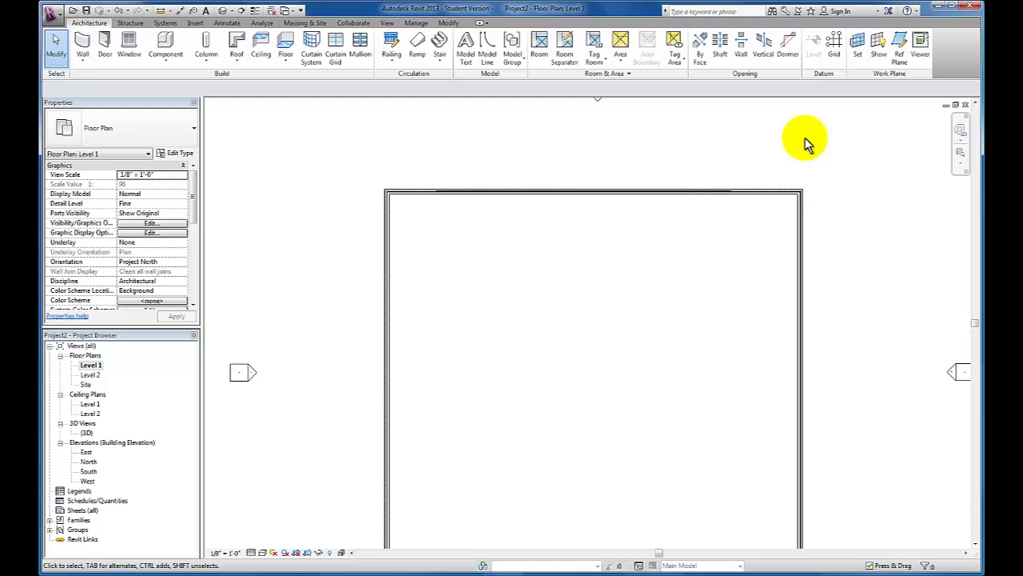
Cut the north brick wall with the overlapping curtain wall using Cut Geometry
click(763, 194)
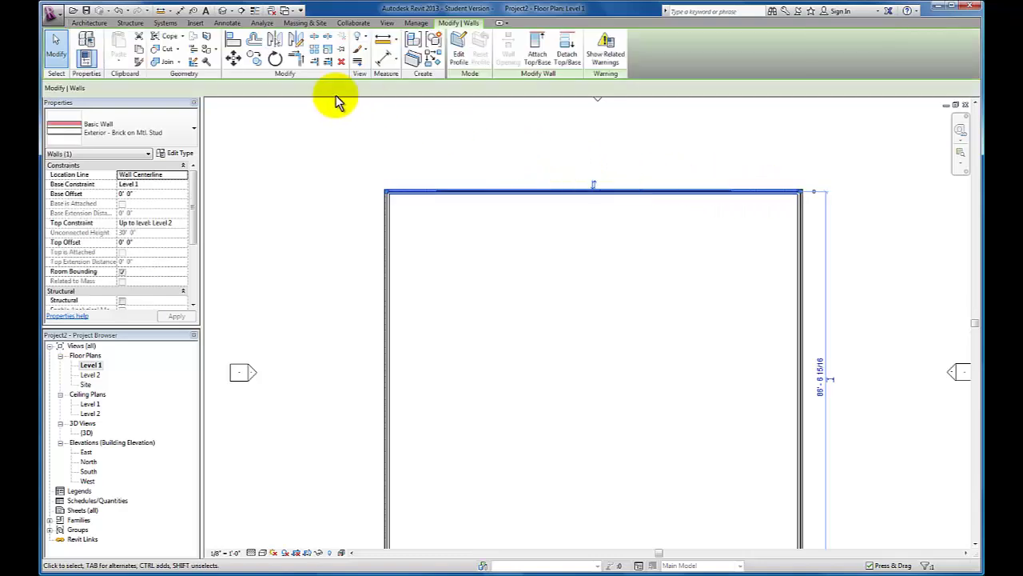
click(177, 50)
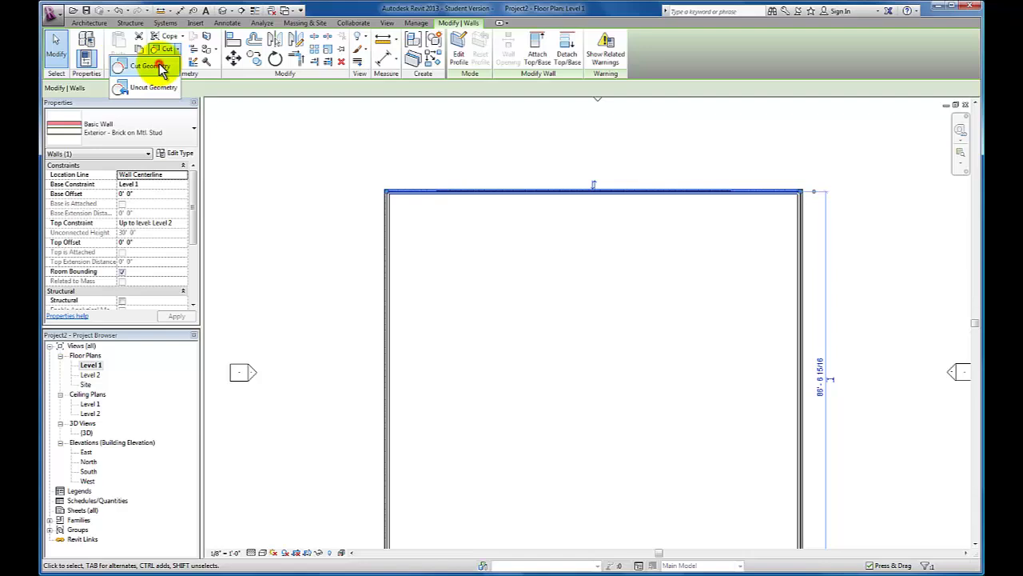
click(159, 67)
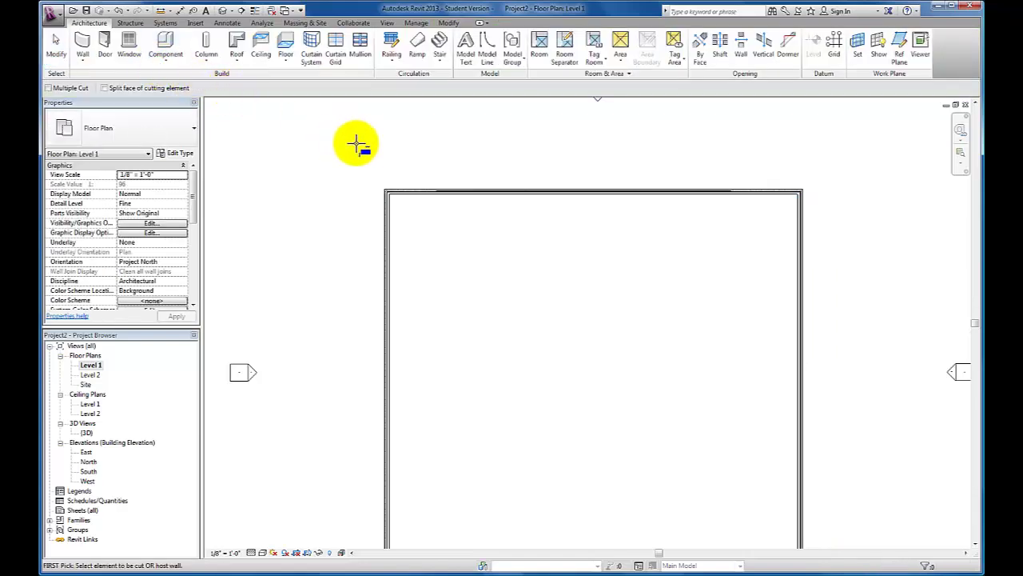
click(414, 192)
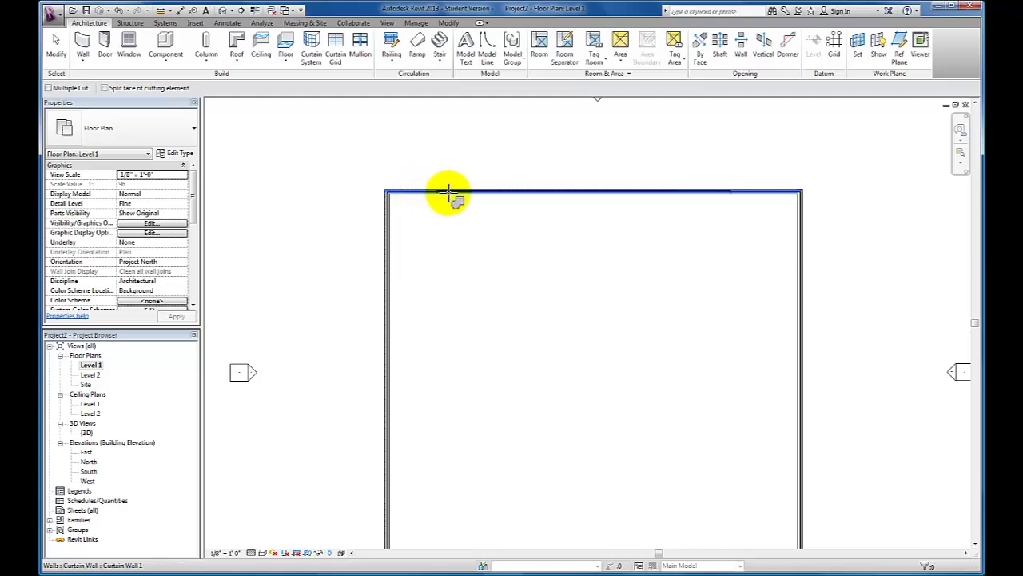
scroll(450, 192, up, 3)
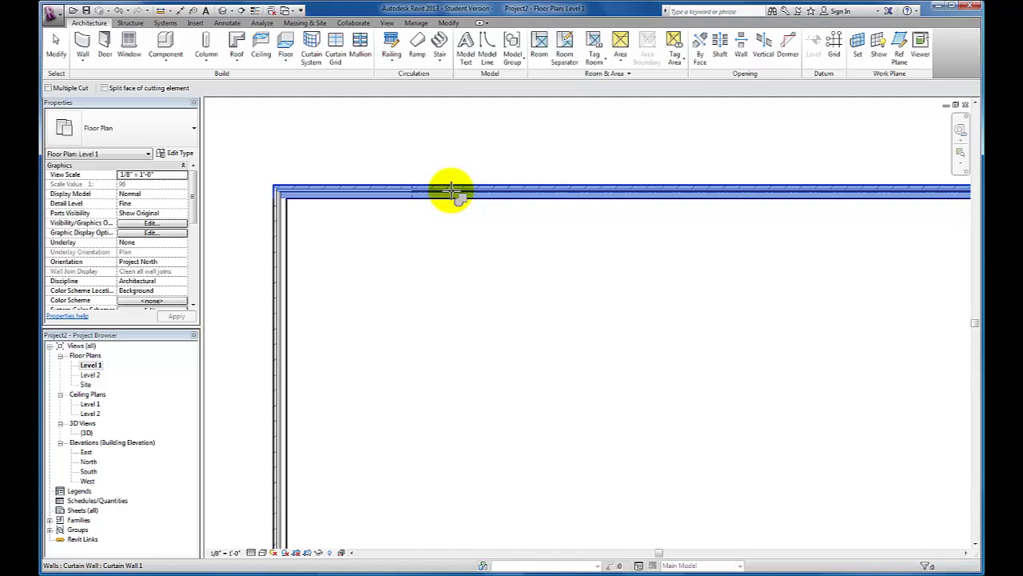
click(452, 190)
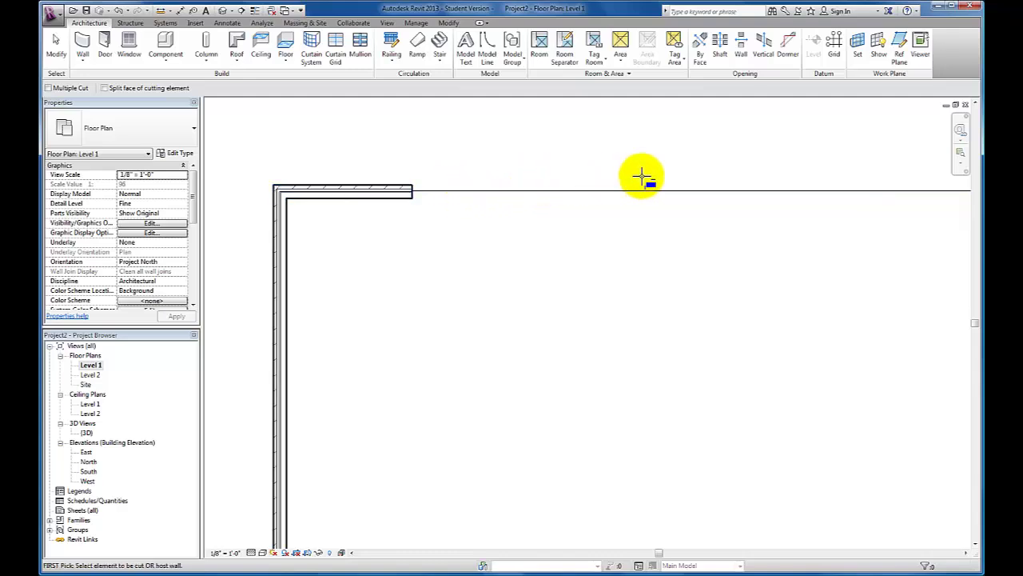
scroll(644, 175, down, 2)
scroll(637, 172, down, 2)
middle_drag(645, 160, 567, 200)
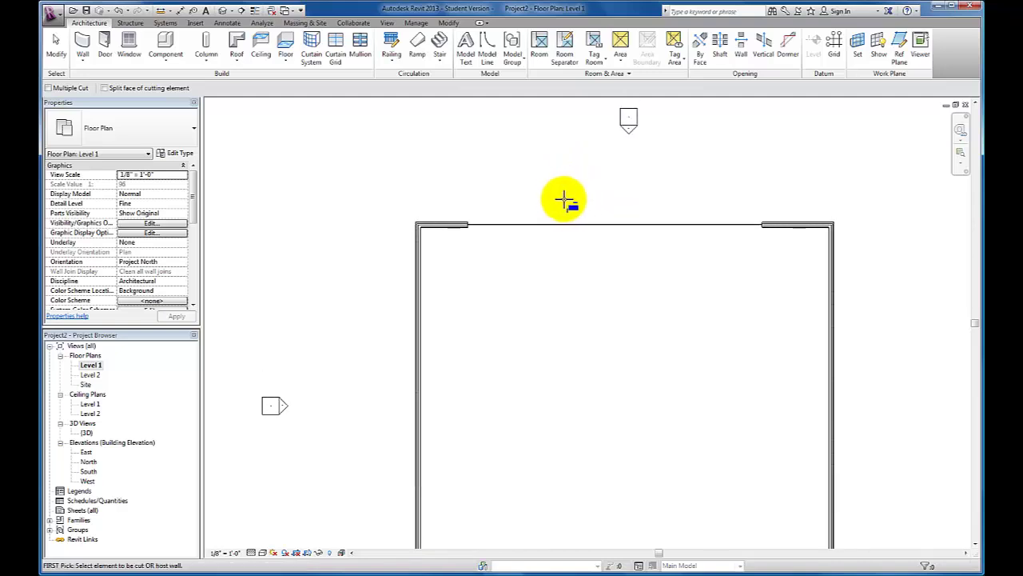
Inspect the embedded curtain wall from outside in the 3D view, facing the building's right-back corner
double_click(86, 433)
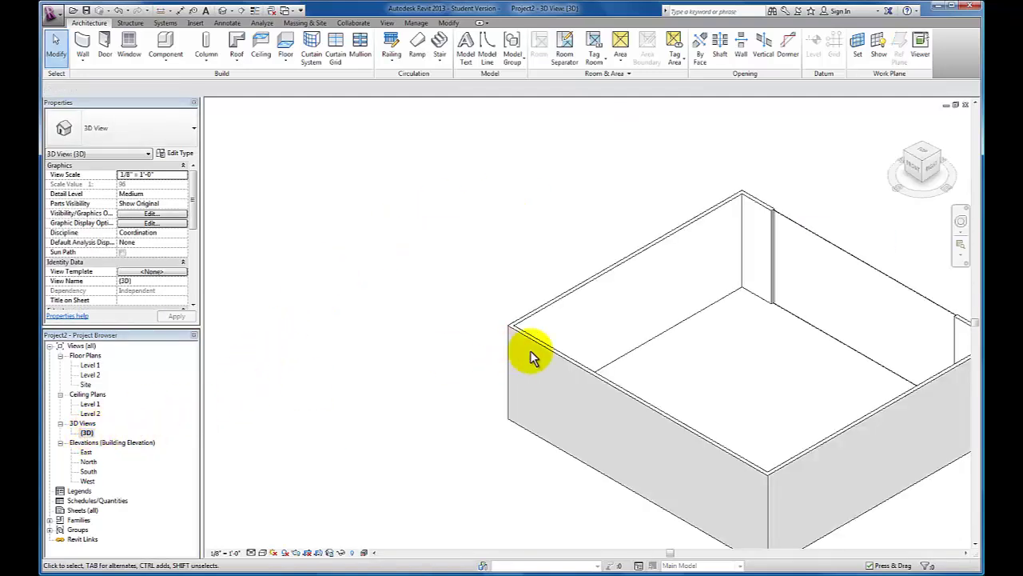
click(943, 152)
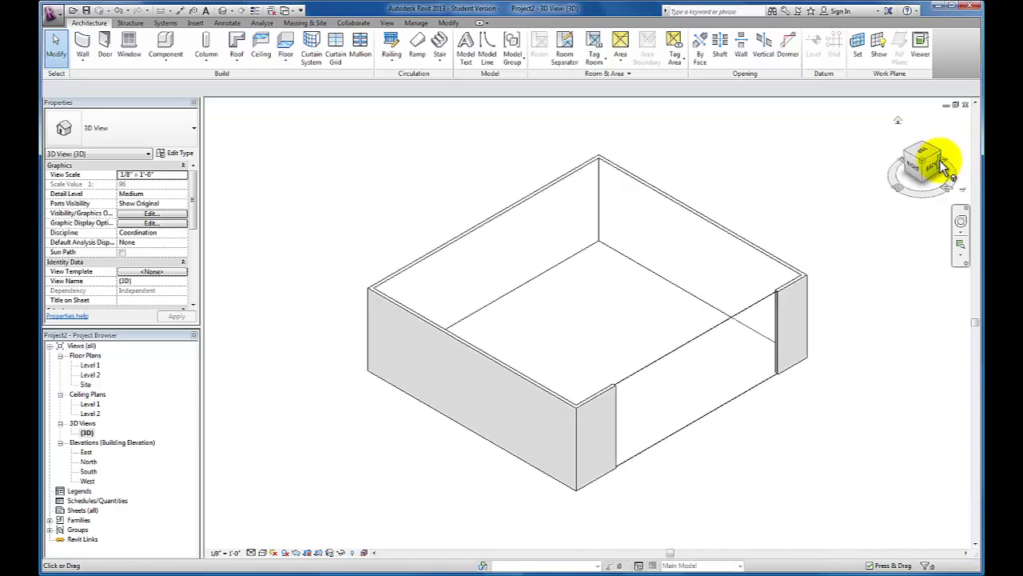
scroll(696, 431, up, 3)
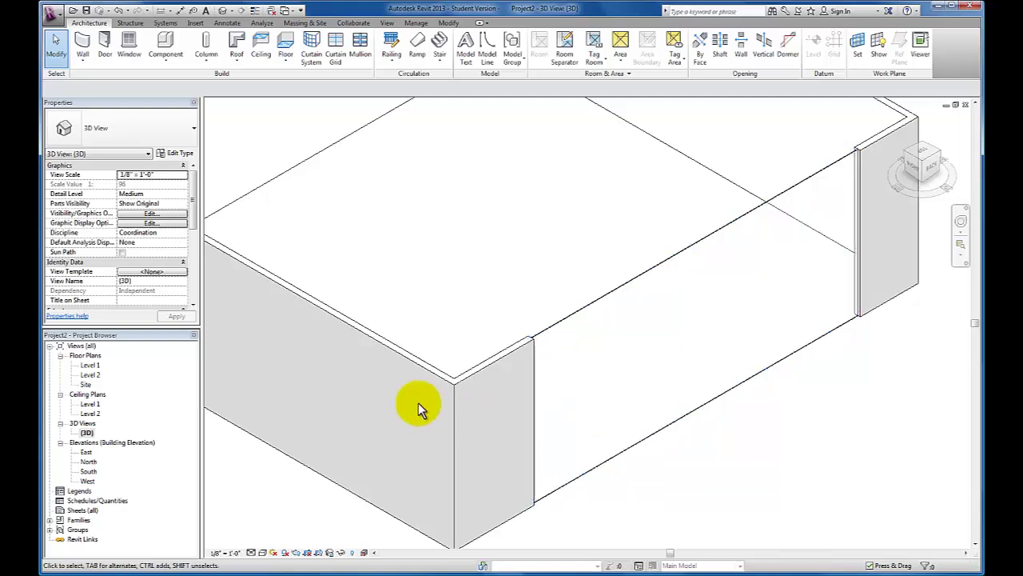
On the North elevation, add horizontal curtain grid lines spaced 7'-6", 2'-6", 6'-8" and 2'-6" upward from Level 1, plus one 2'-0" below the top
double_click(88, 462)
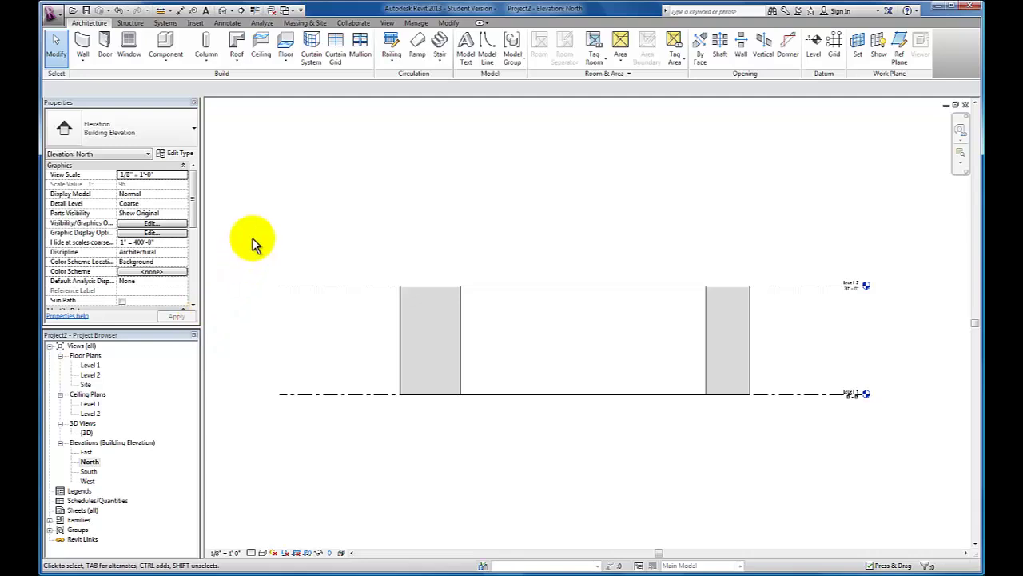
click(339, 49)
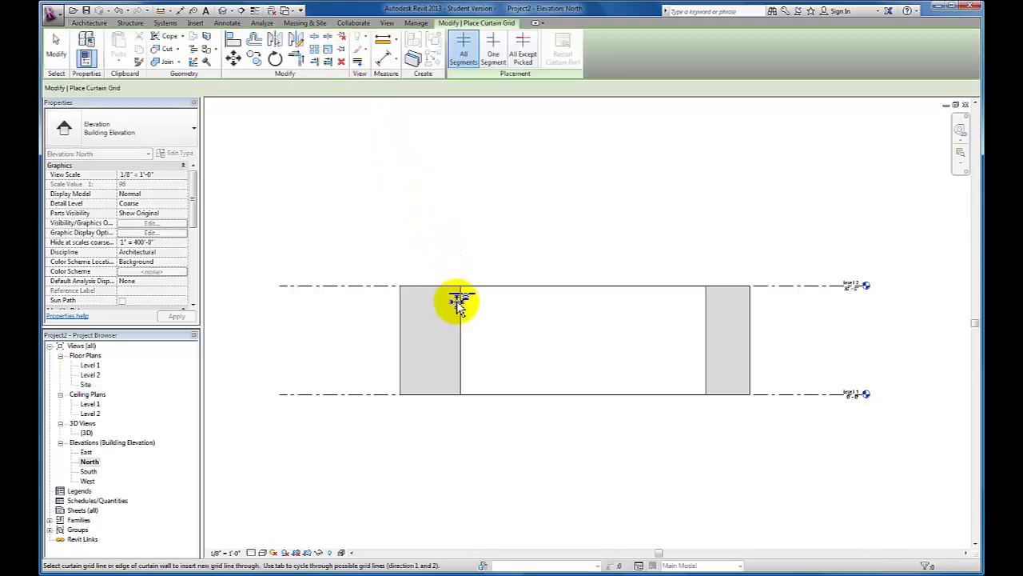
scroll(464, 304, up, 1)
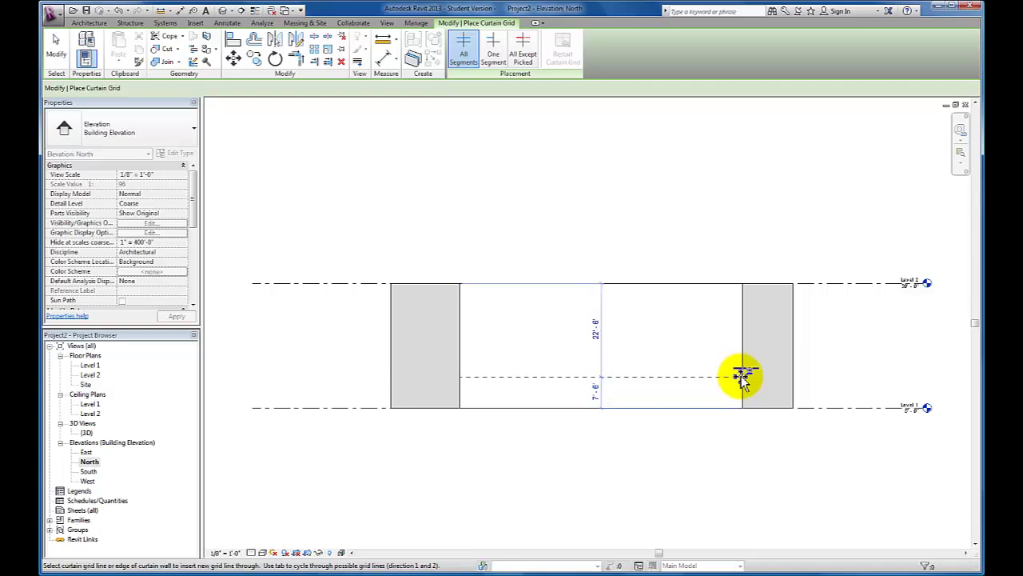
click(742, 377)
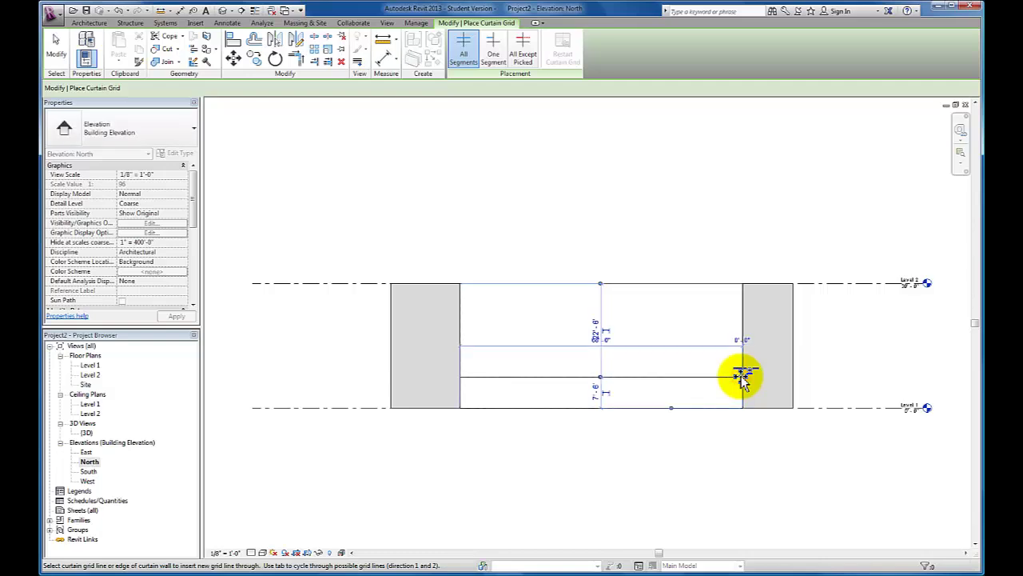
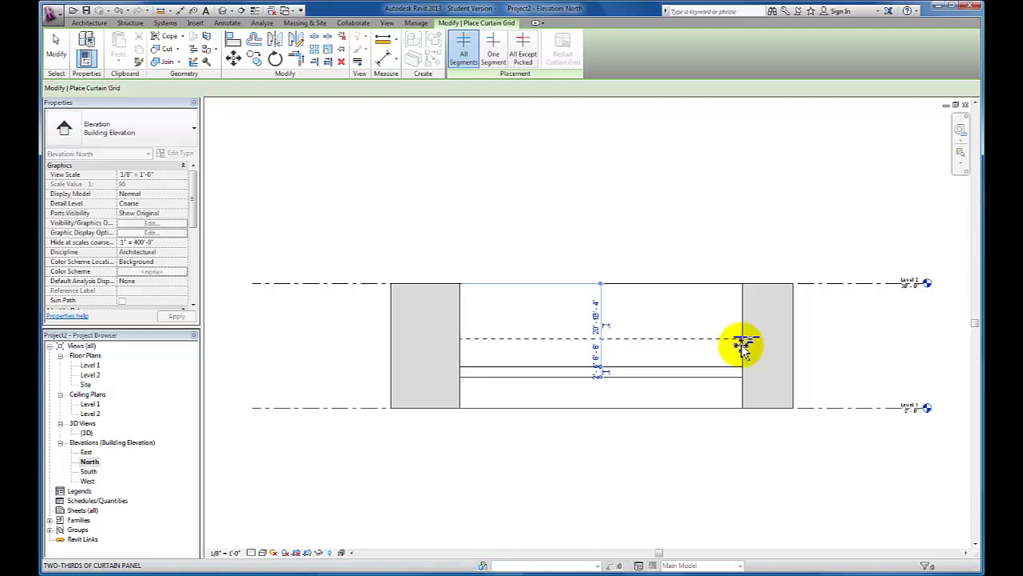
click(743, 339)
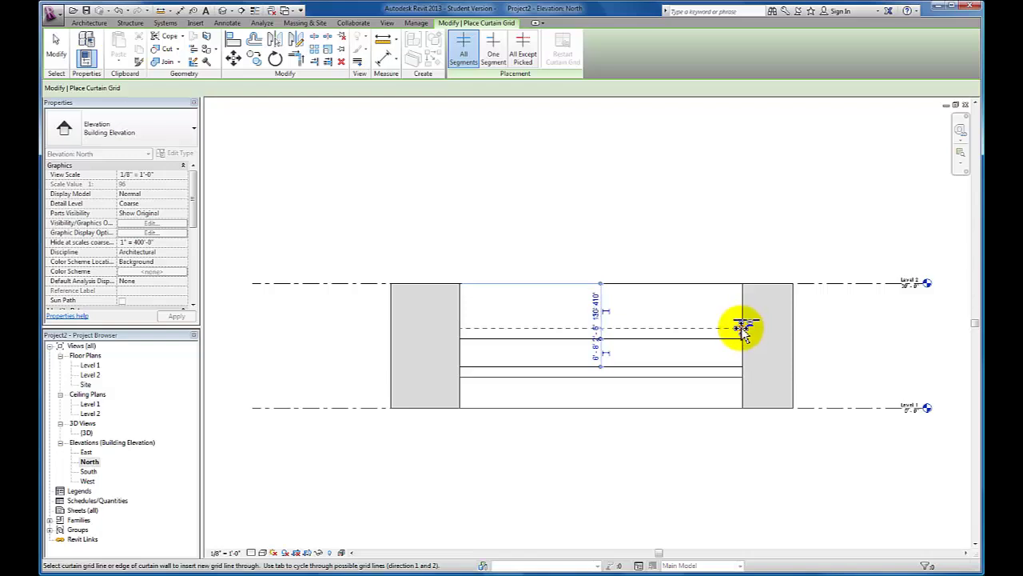
click(743, 328)
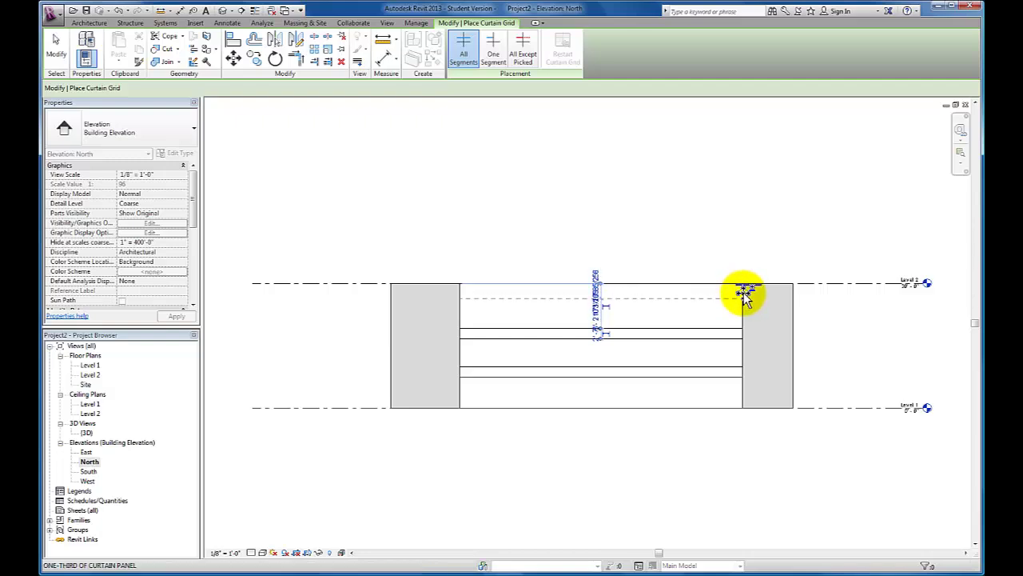
scroll(743, 294, up, 2)
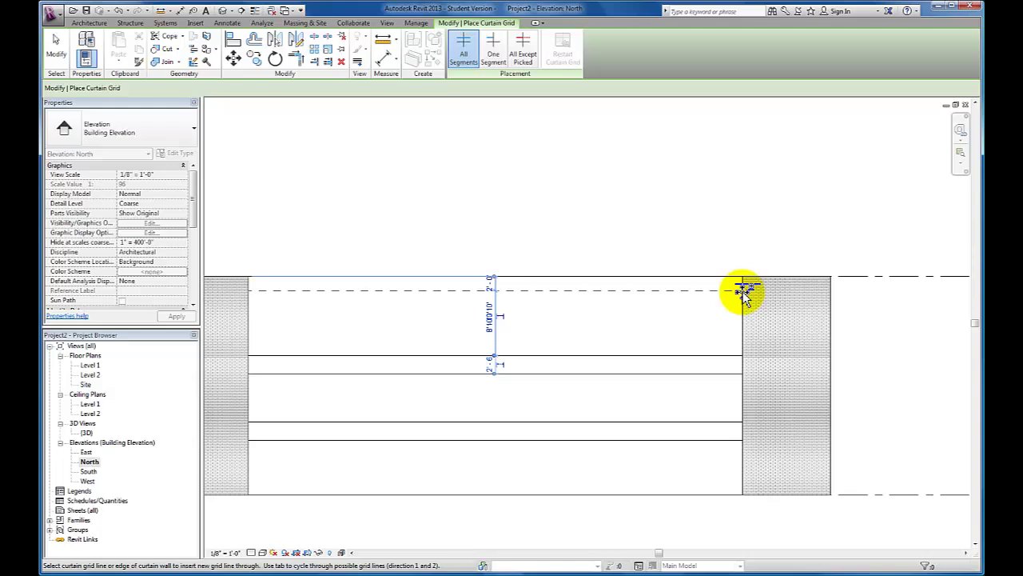
click(743, 290)
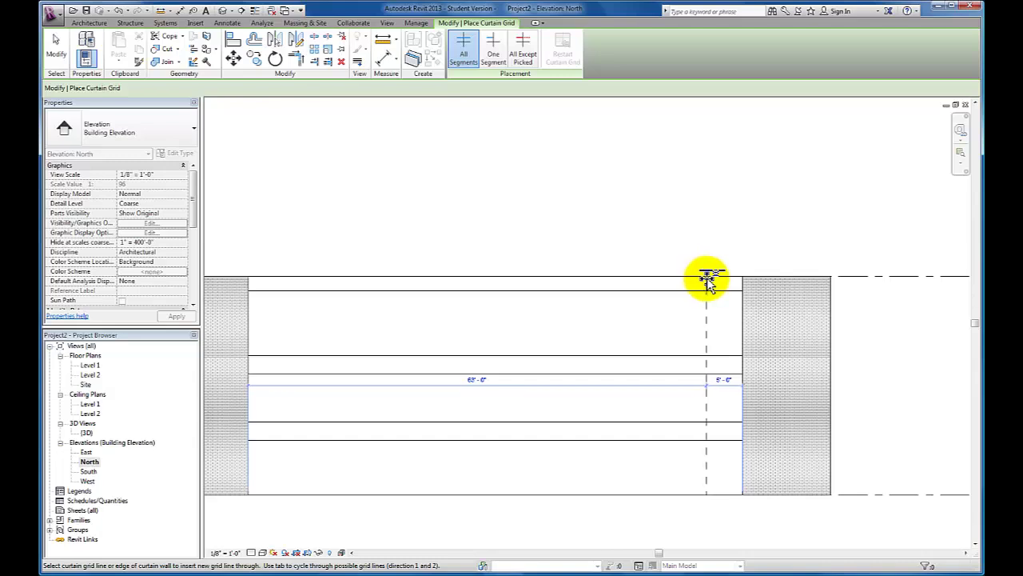
Add vertical curtain grid lines 5'-0" in from both ends, continuing from the left one at spacings of 6'-0", 2'-0" and 6'-0"
click(706, 280)
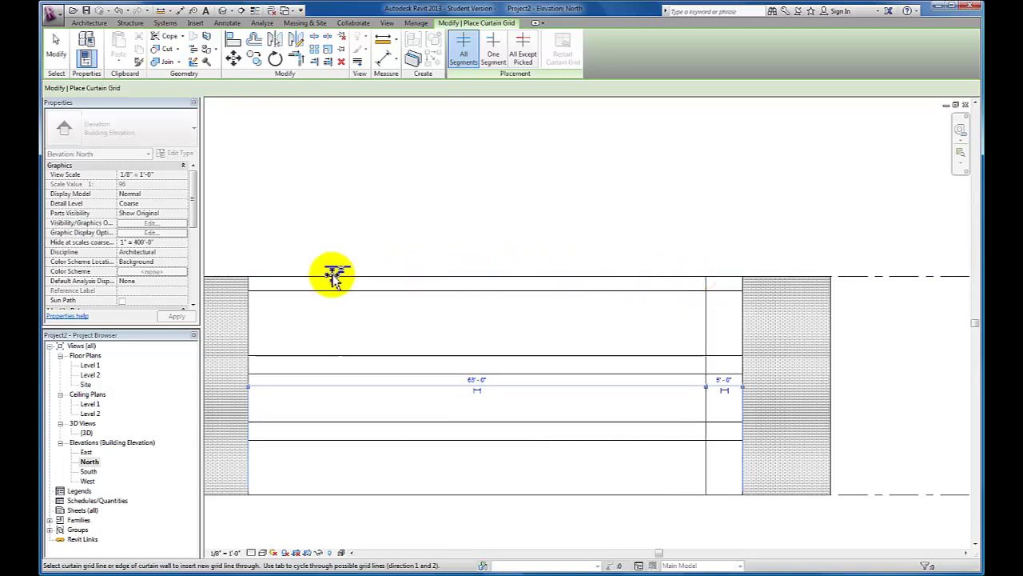
click(286, 280)
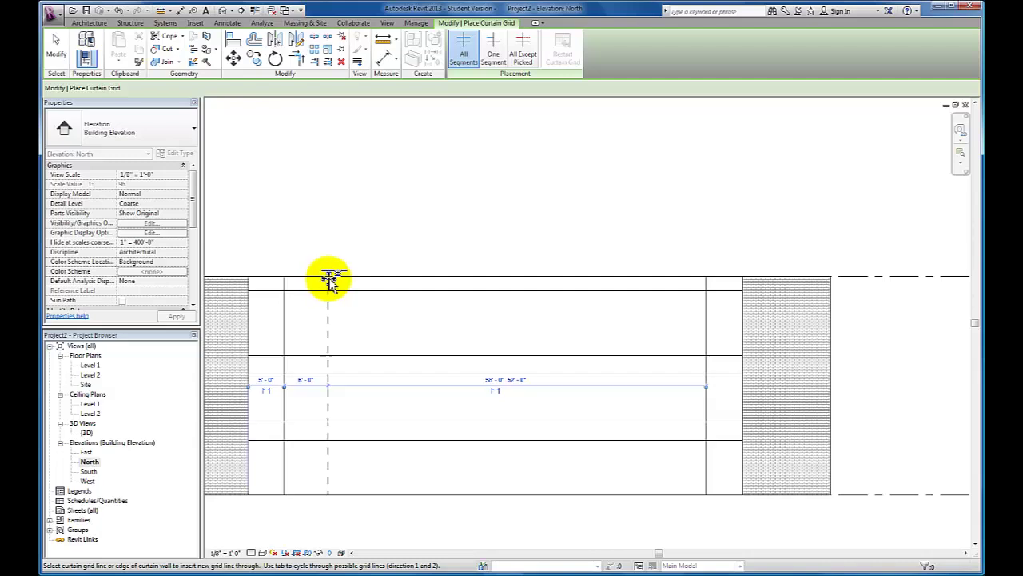
click(328, 281)
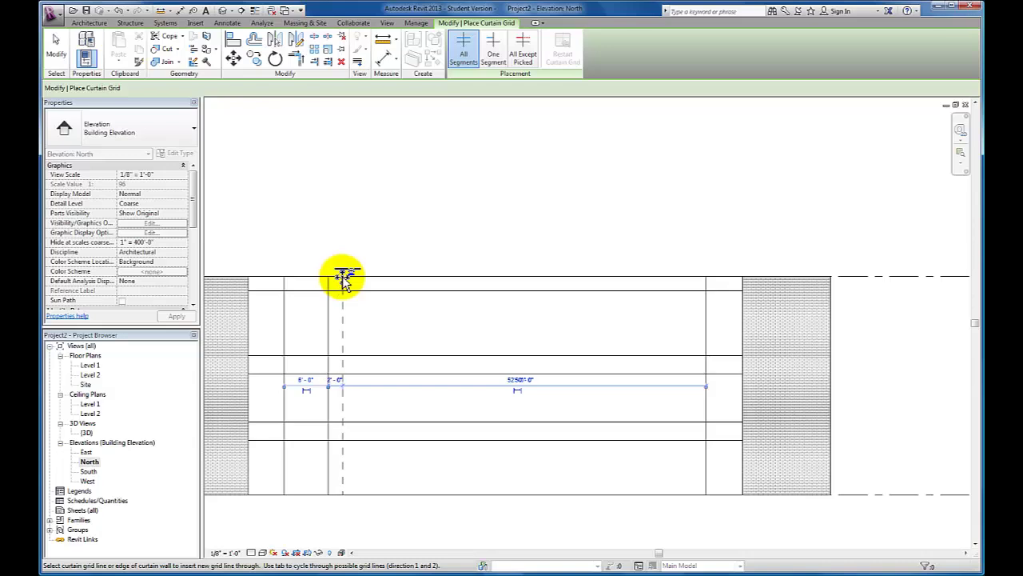
click(343, 280)
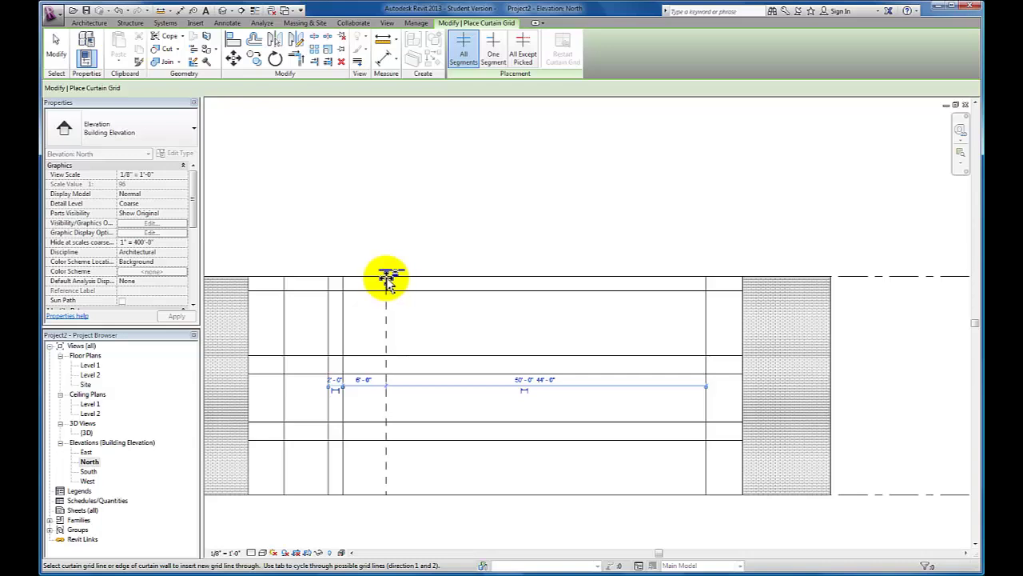
click(387, 279)
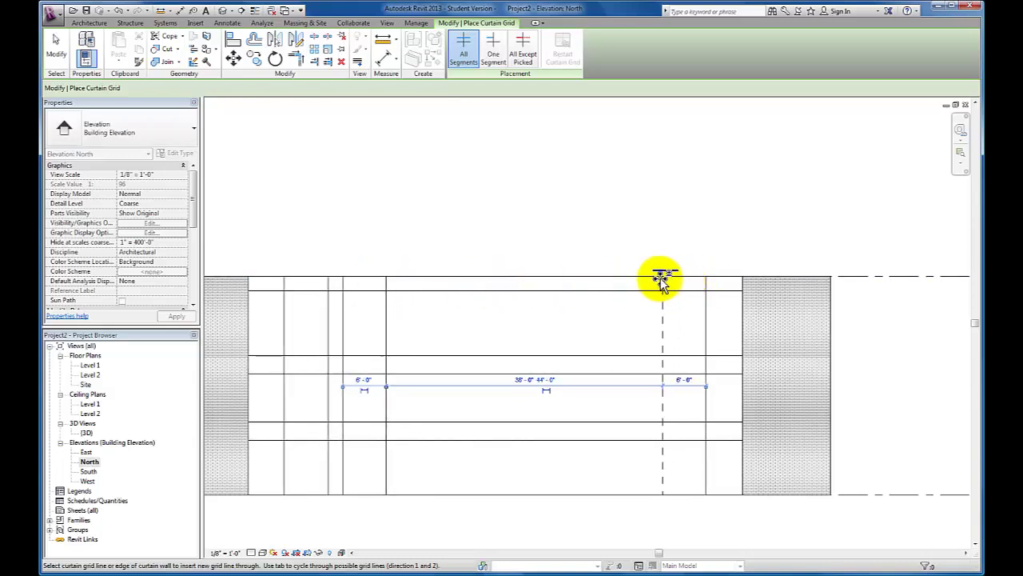
Mirror the 6'-0", 2'-0" and 6'-0" grid spacings inward from the right vertical line, and add a vertical line midway across the central bay
click(663, 281)
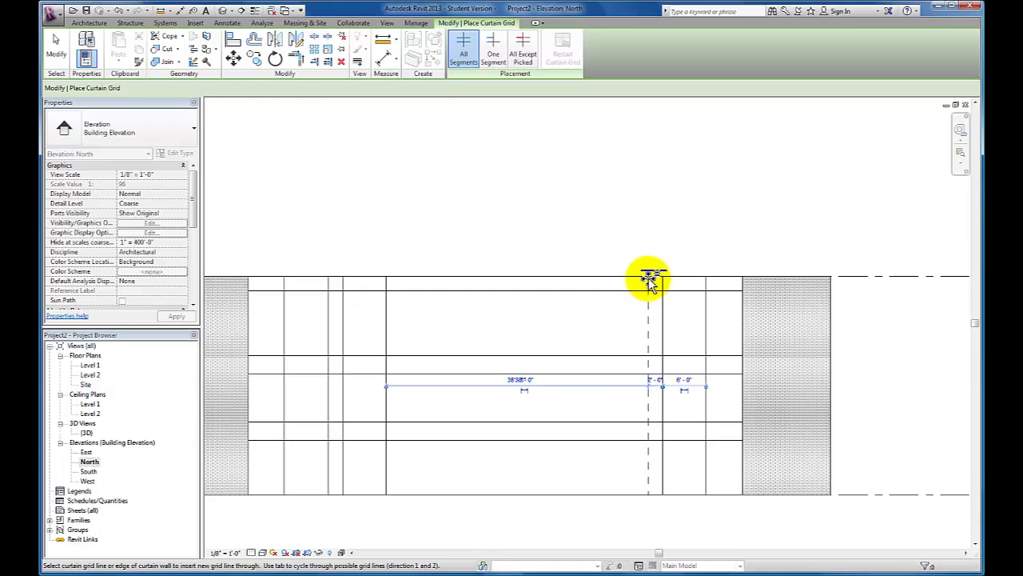
click(648, 279)
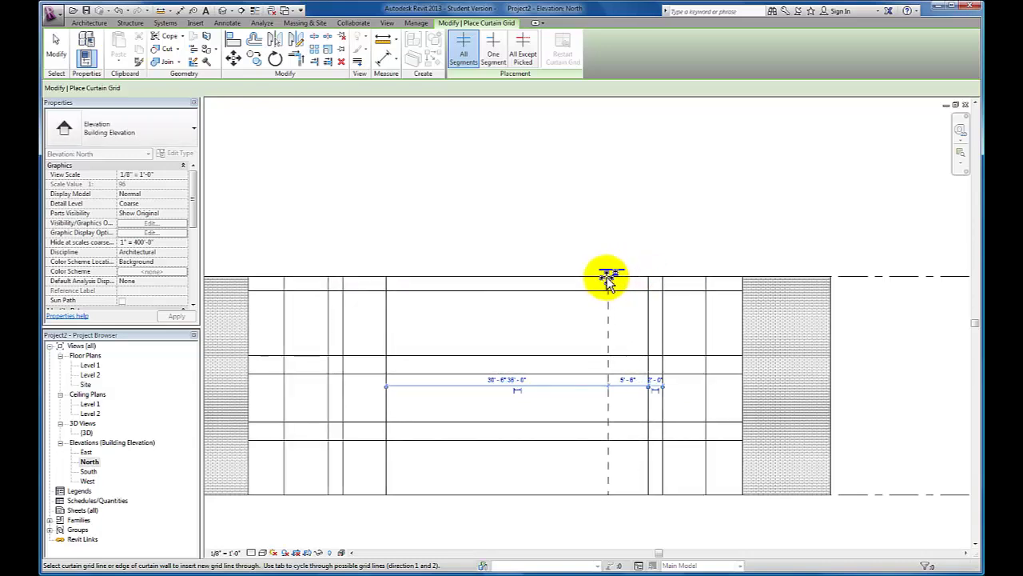
click(607, 279)
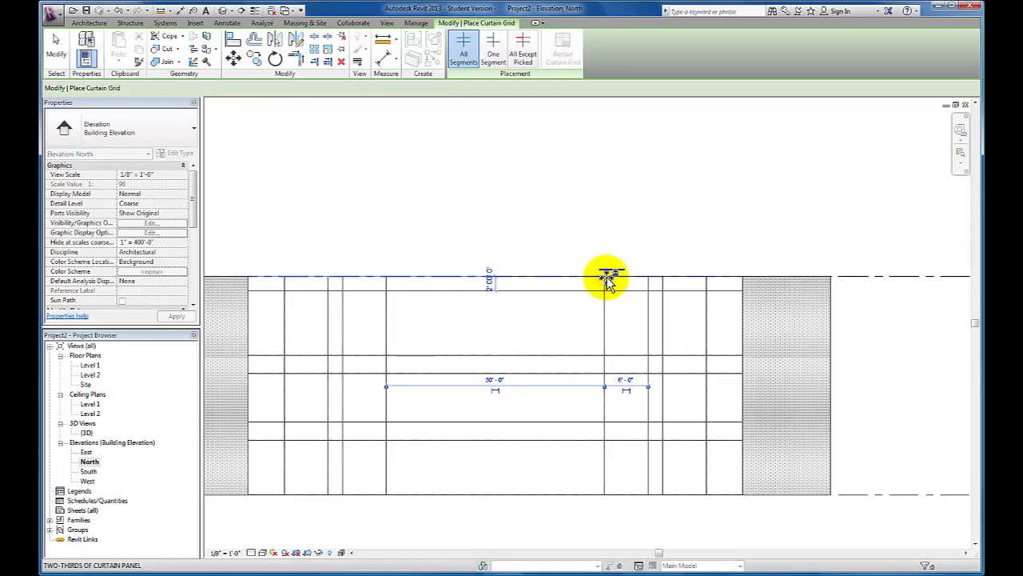
click(496, 274)
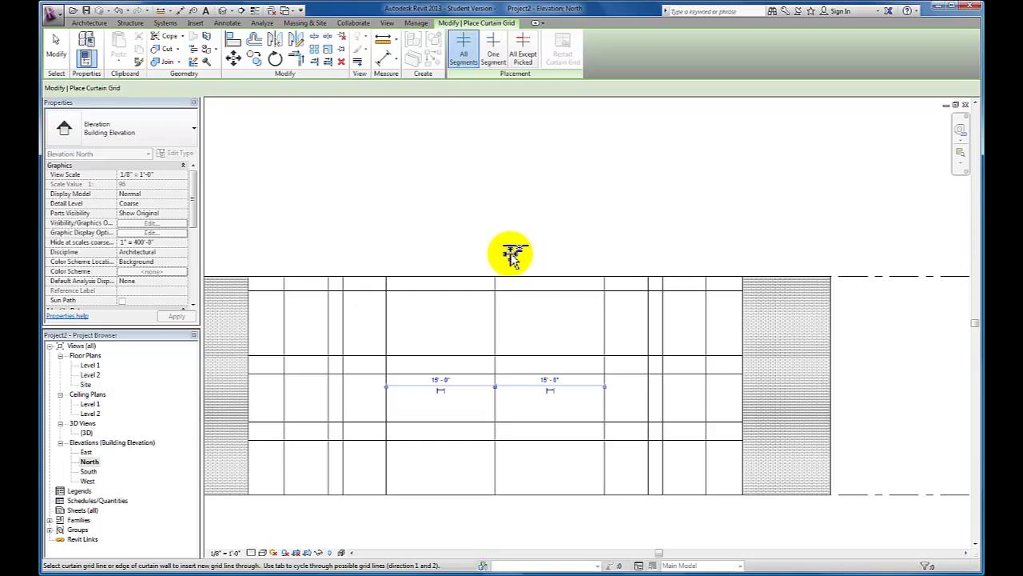
key(Escape)
key(Escape)
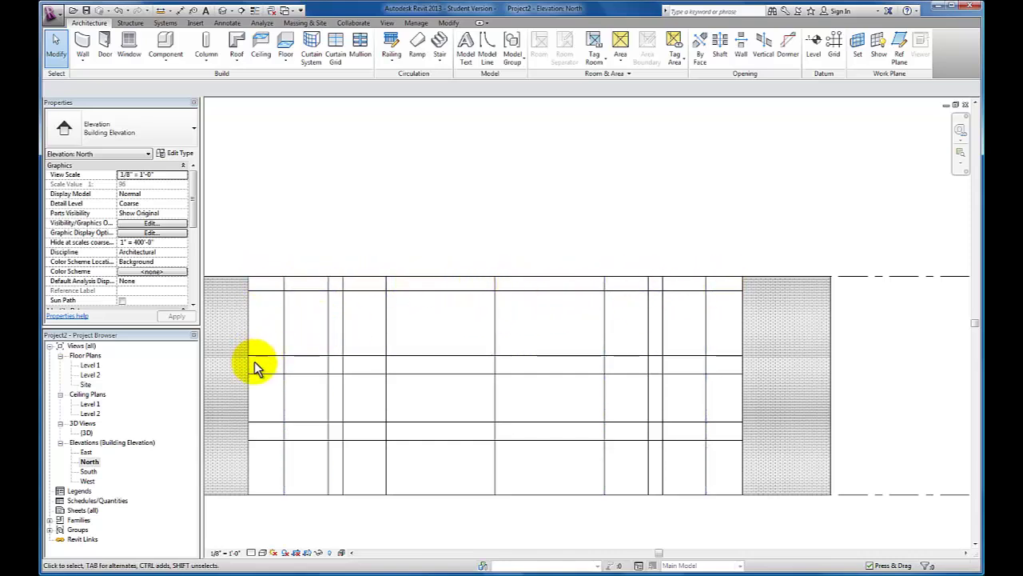
Remove the central vertical grid line's segments in the top band and the two narrow 2'-6" bands using Add/Remove Segments
click(495, 372)
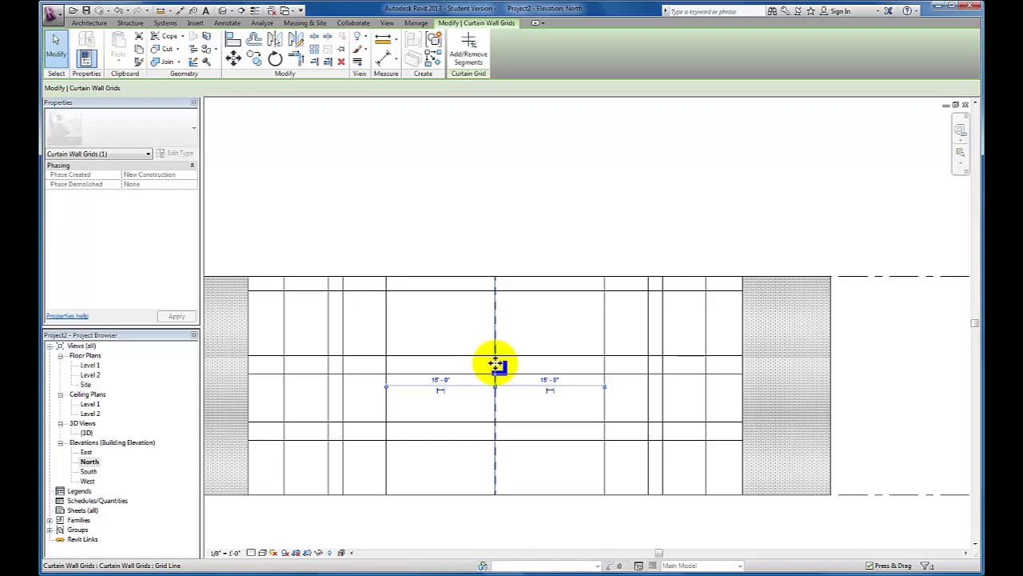
click(470, 61)
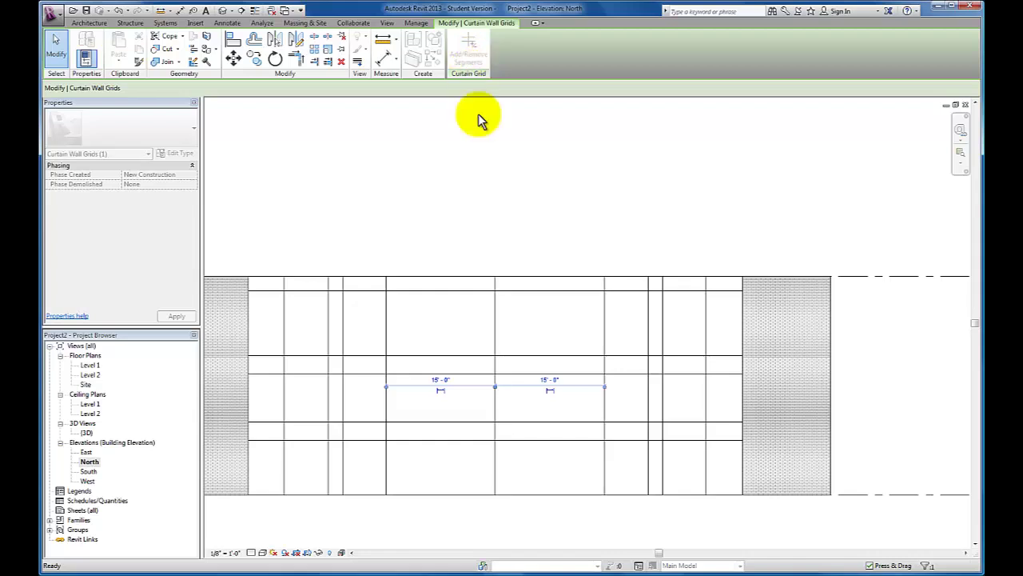
click(495, 363)
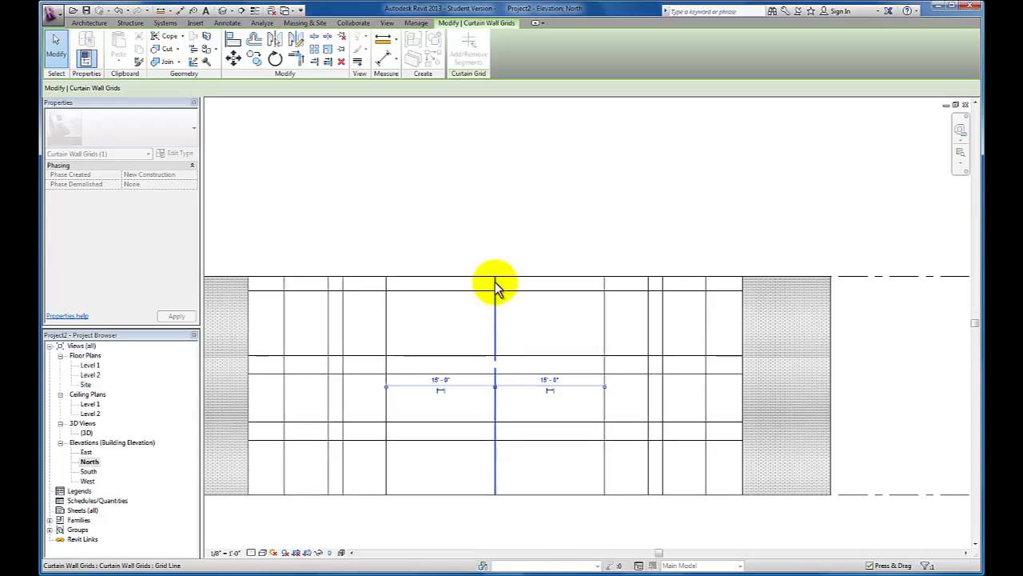
click(494, 282)
click(495, 363)
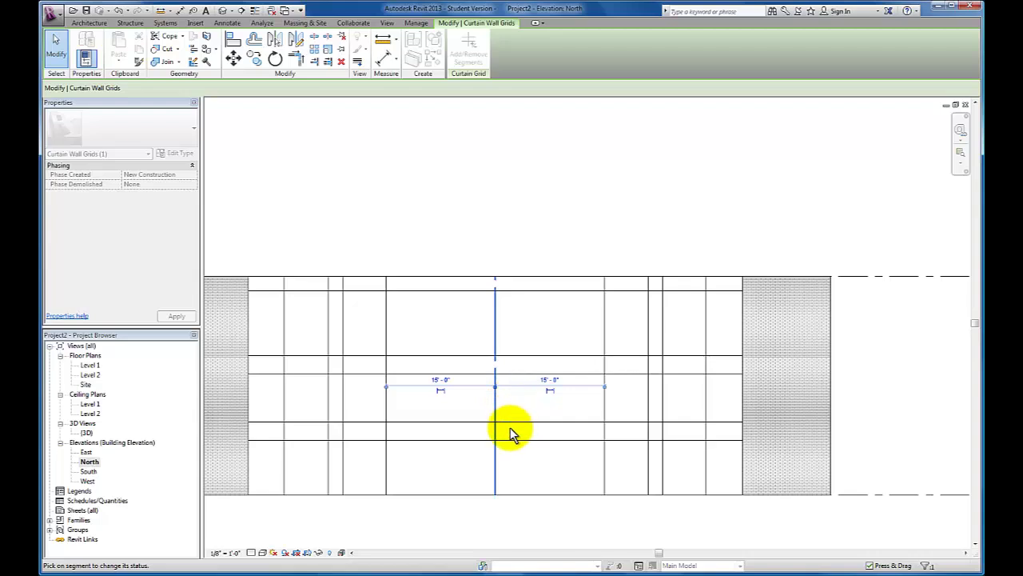
click(494, 429)
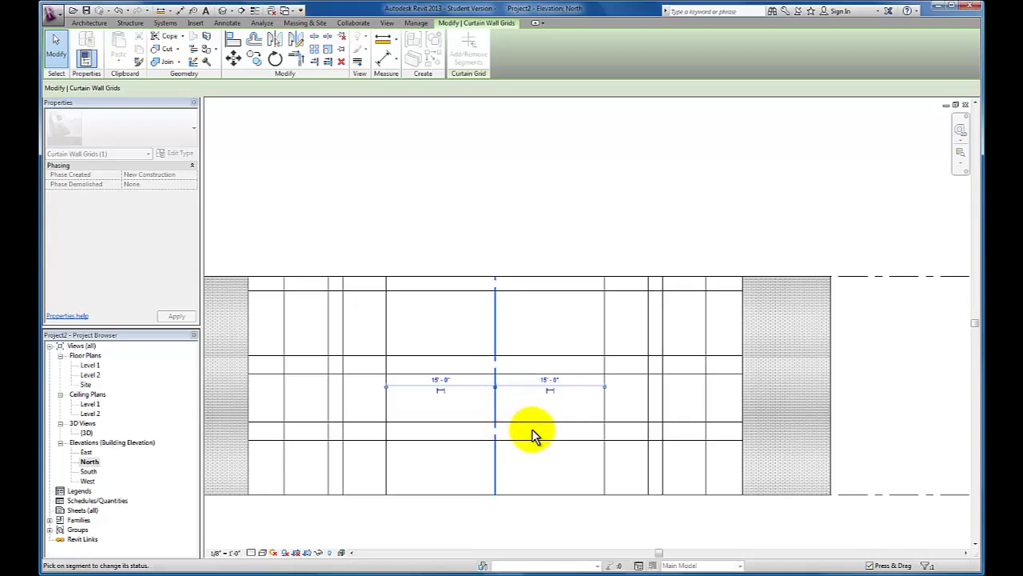
click(531, 432)
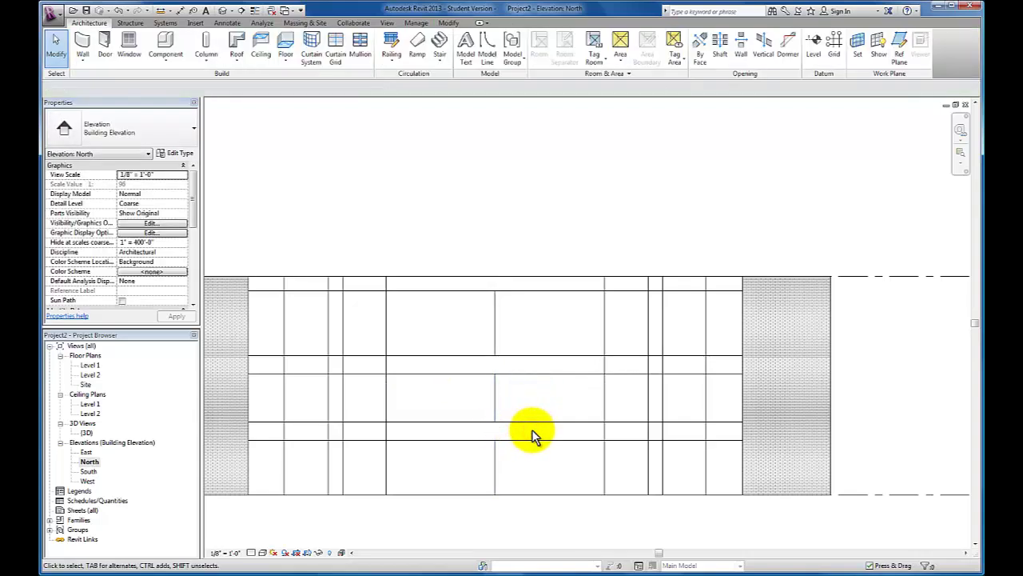
Remove the top-band and two narrow-band segments of the vertical grid line 15'-0" right of the center line
click(604, 431)
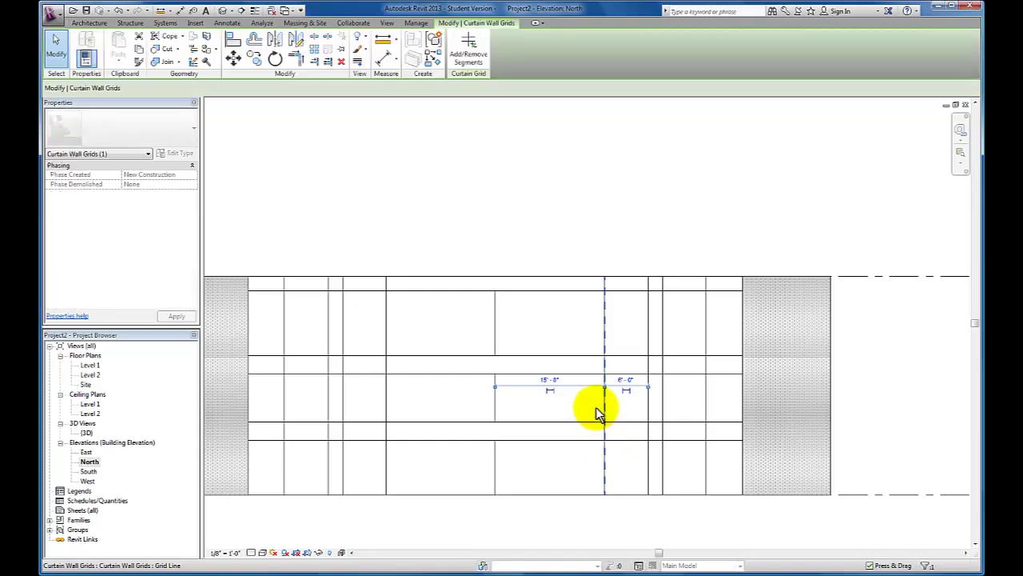
click(467, 54)
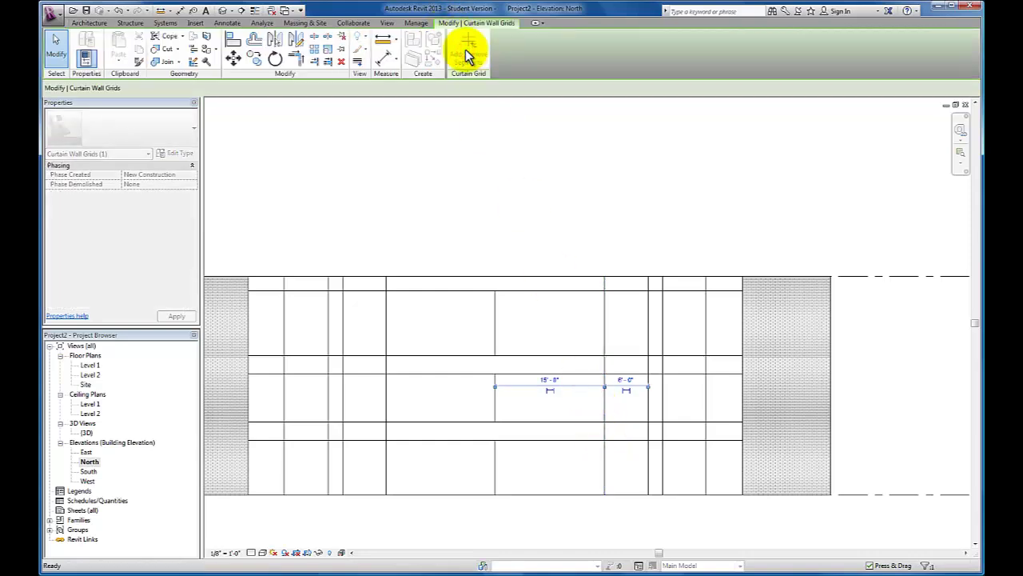
click(604, 430)
click(605, 364)
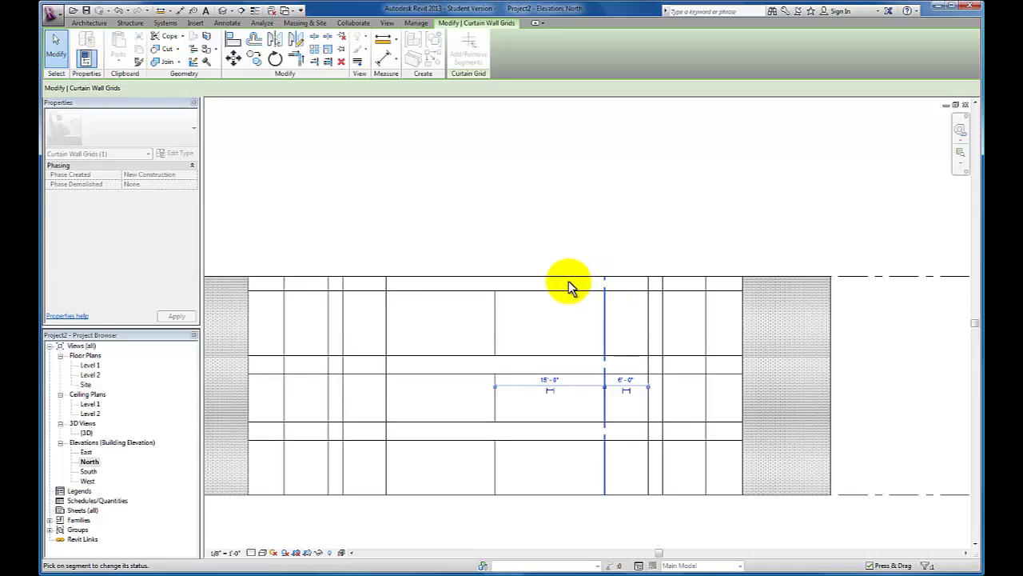
key(Escape)
key(Escape)
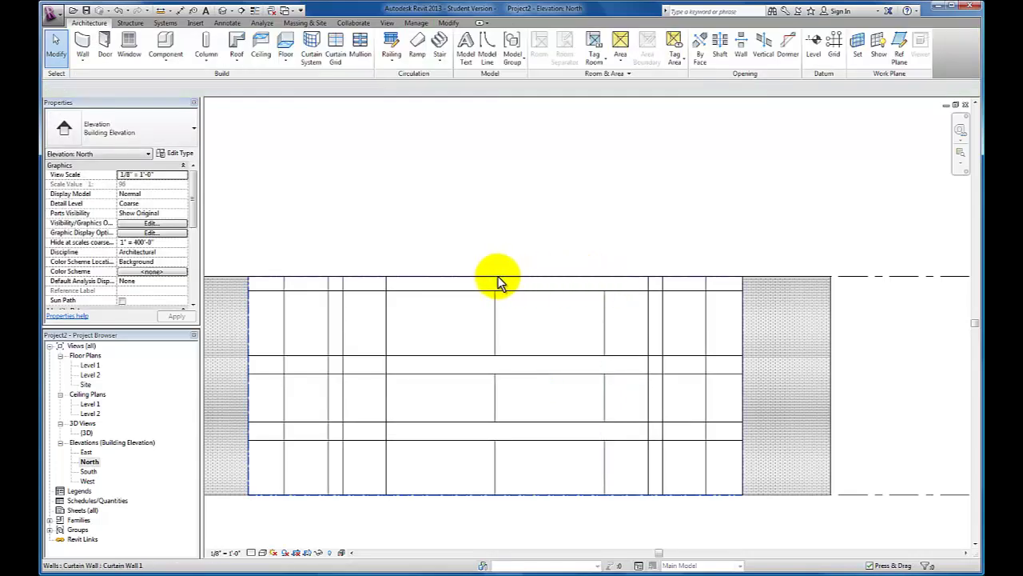
Remove the top-band and two narrow-band segments of the vertical grid line 15'-0" left of the center line
click(386, 284)
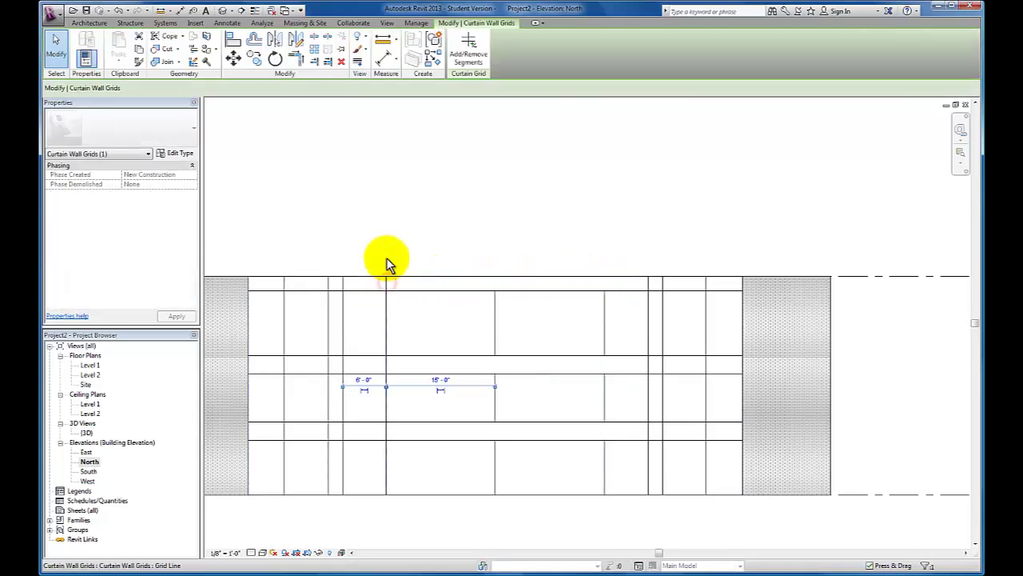
click(470, 56)
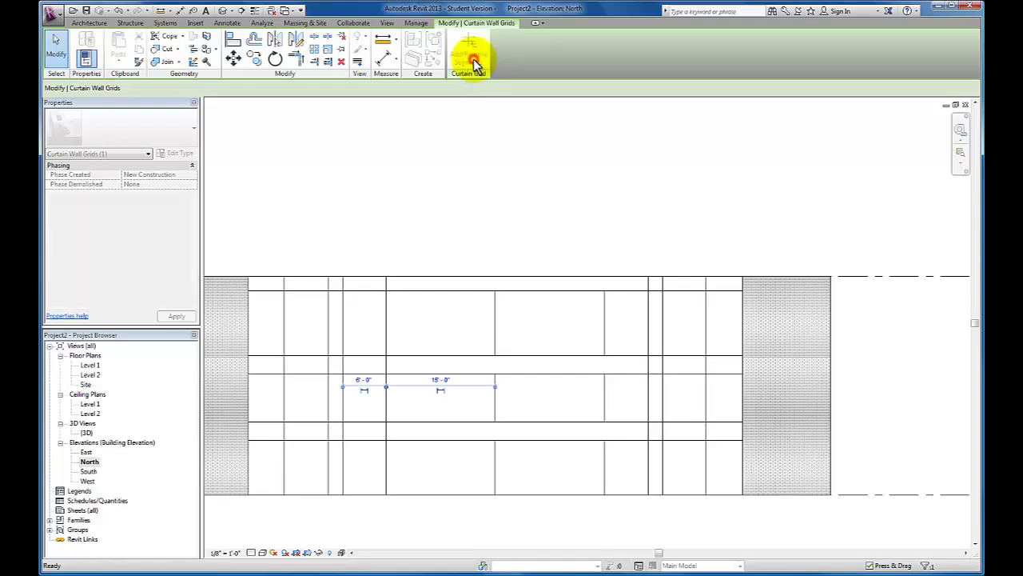
click(387, 283)
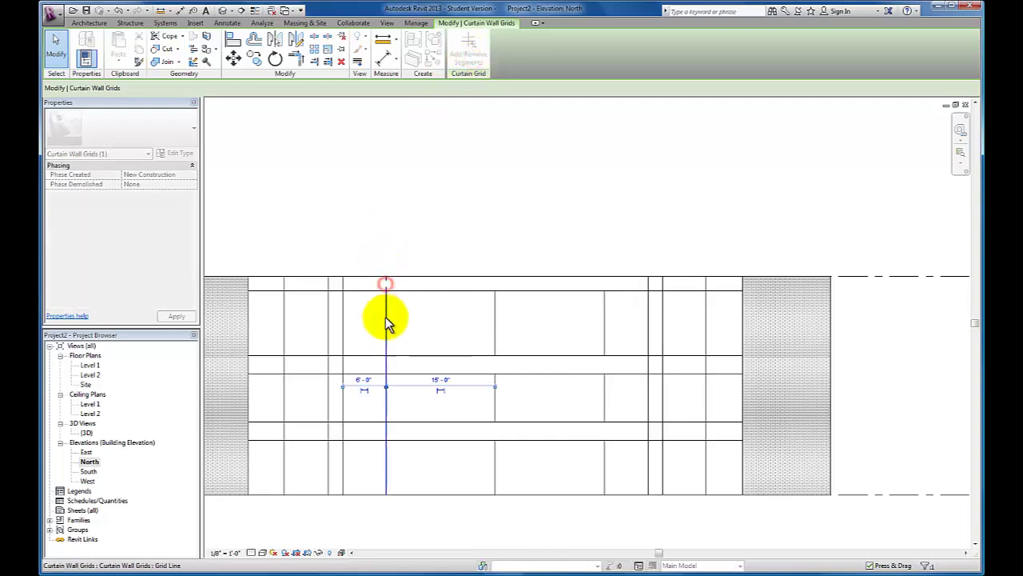
click(388, 364)
click(389, 434)
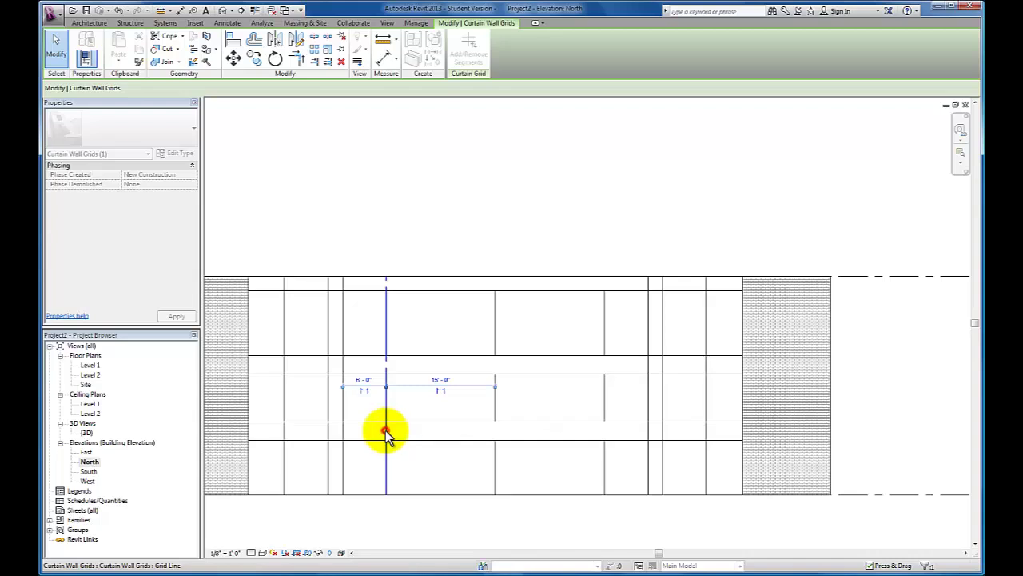
key(Escape)
key(Escape)
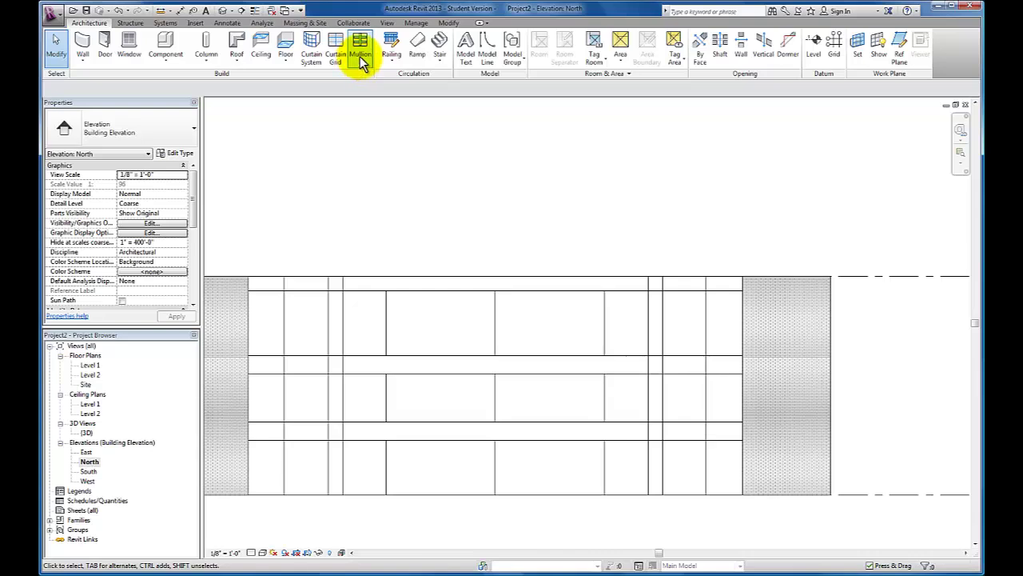
Place 2.5" x 5" rectangular mullions on all grid lines of the curtain wall at once
click(360, 55)
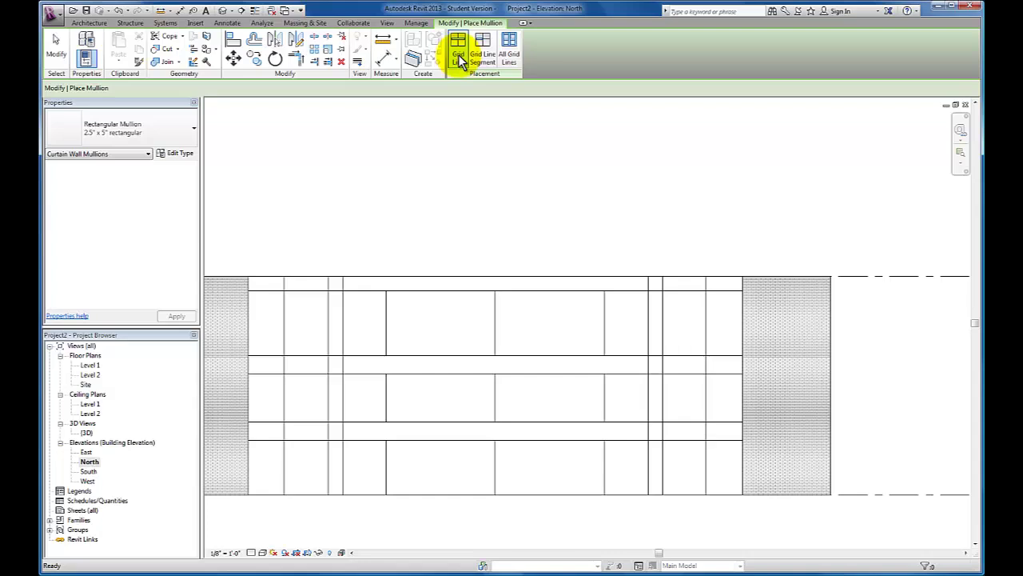
click(483, 58)
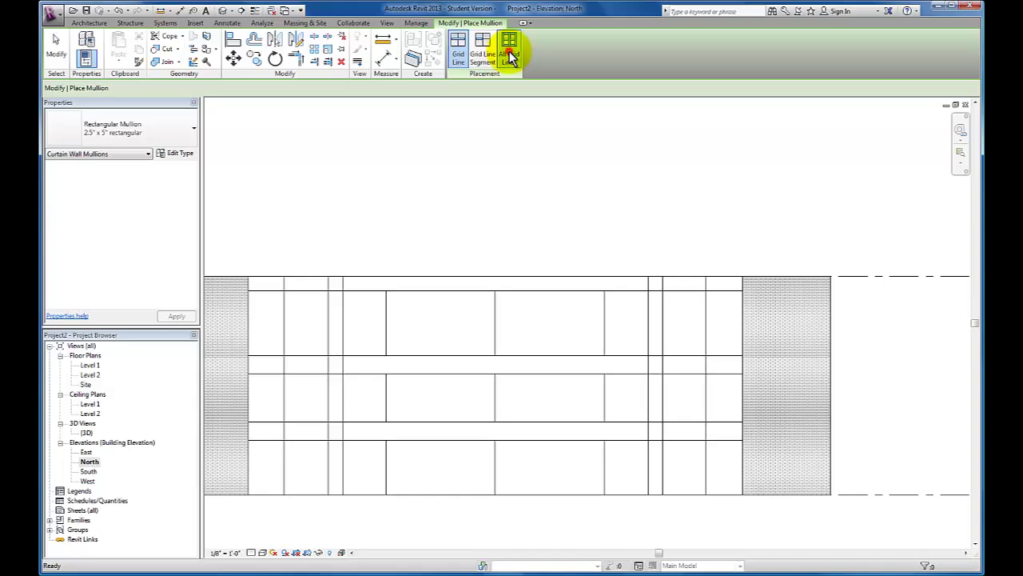
click(509, 51)
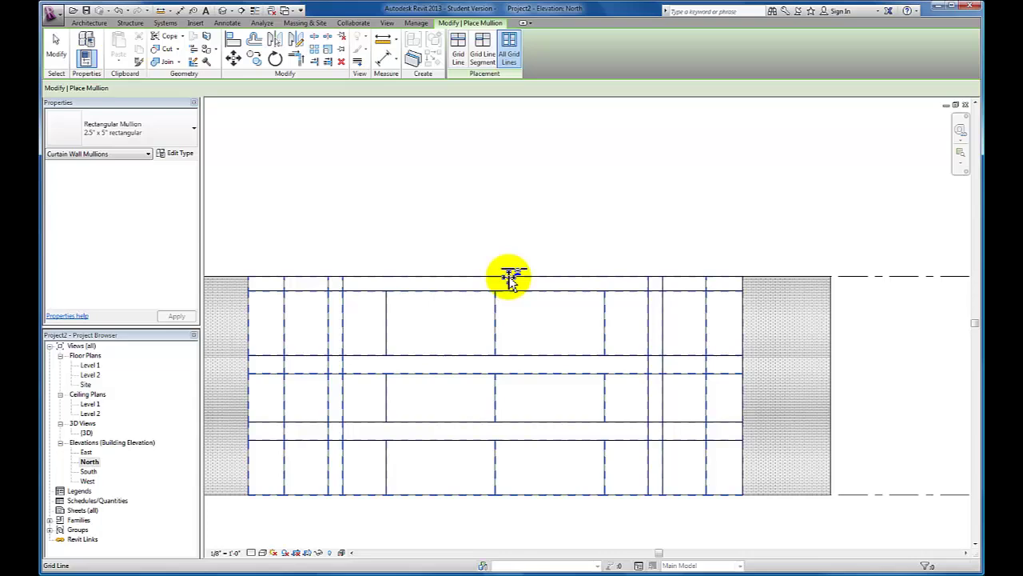
click(510, 277)
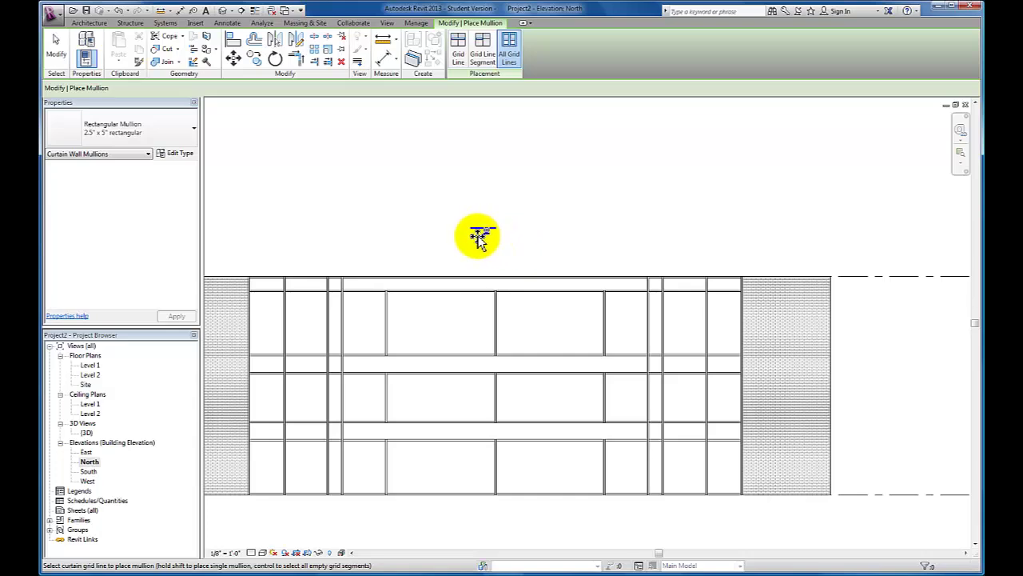
key(Escape)
key(Escape)
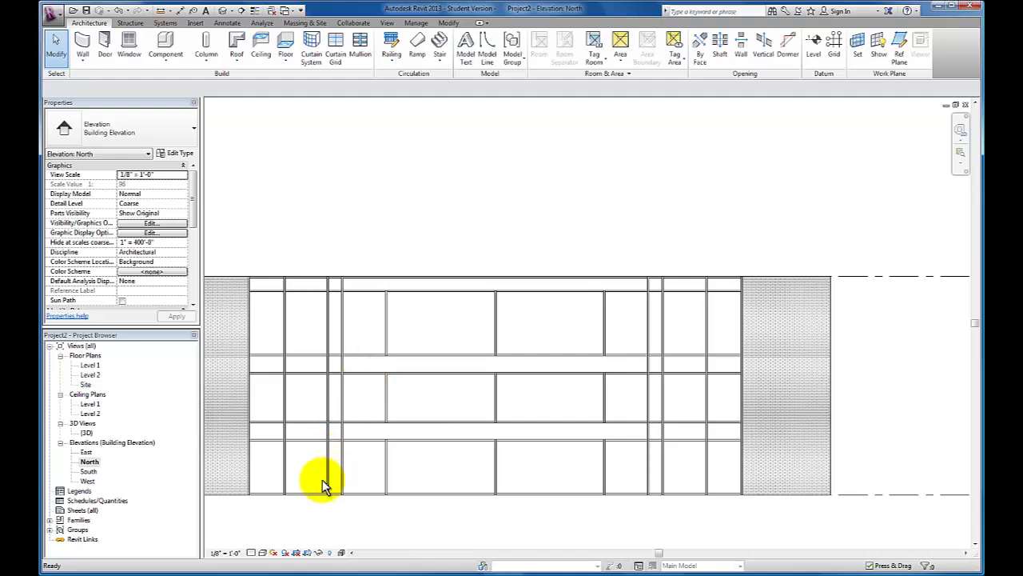
Delete the bottom mullion segments beneath the four 6'-0" ground-floor bays, two on each side of the curtain wall
scroll(315, 498, up, 1)
scroll(315, 498, up, 2)
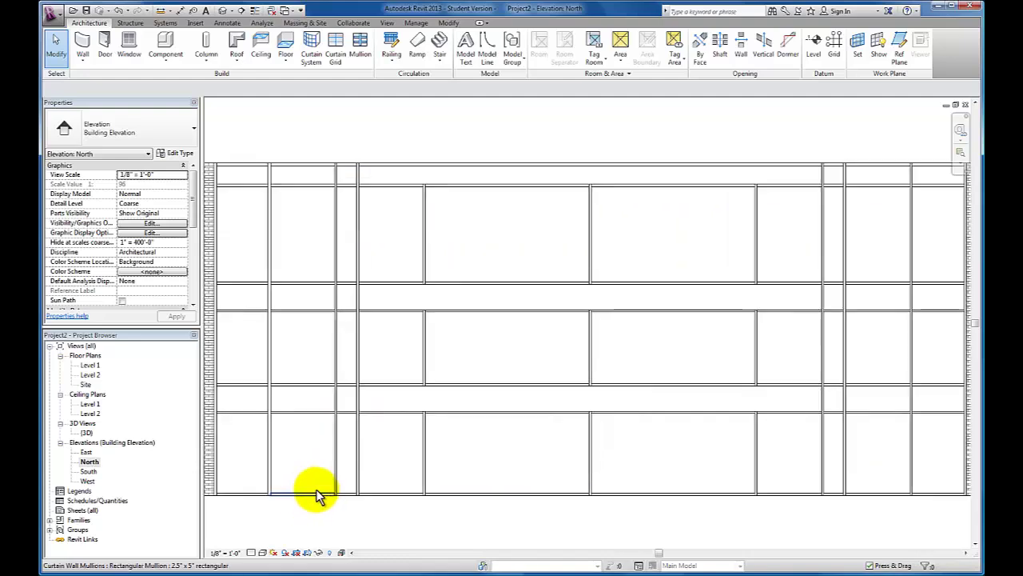
middle_drag(331, 487, 377, 480)
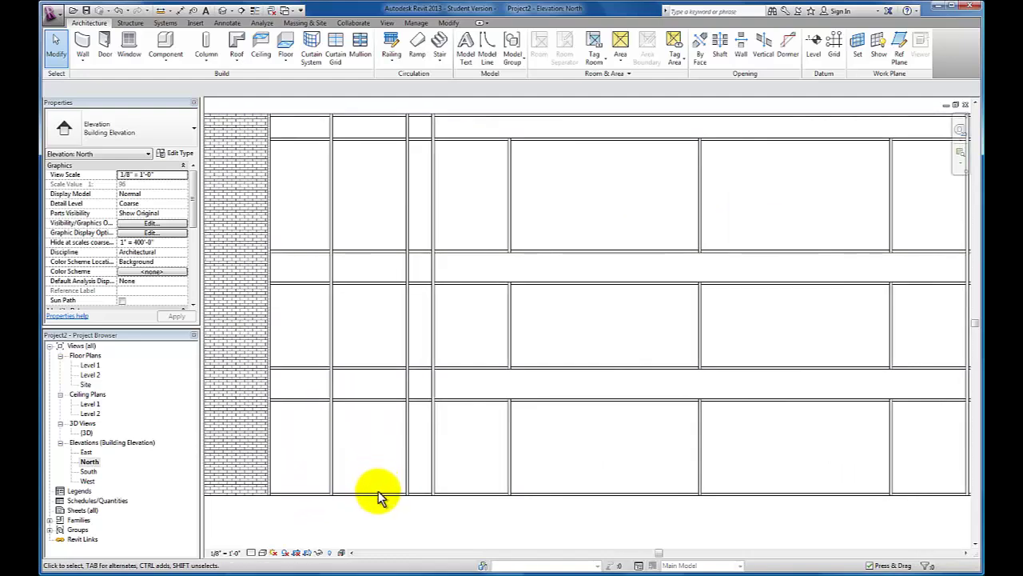
click(379, 496)
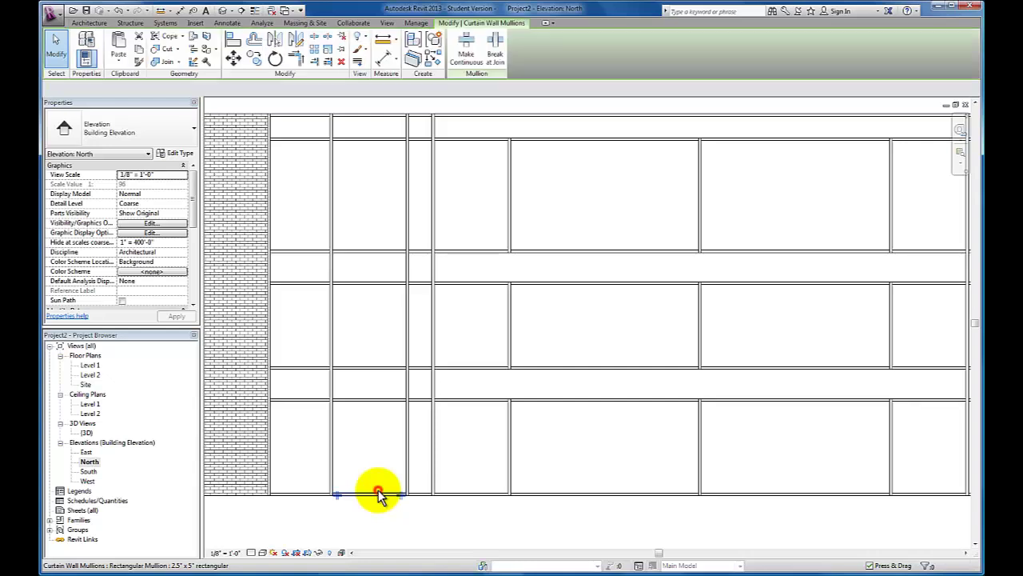
ctrl+click(451, 495)
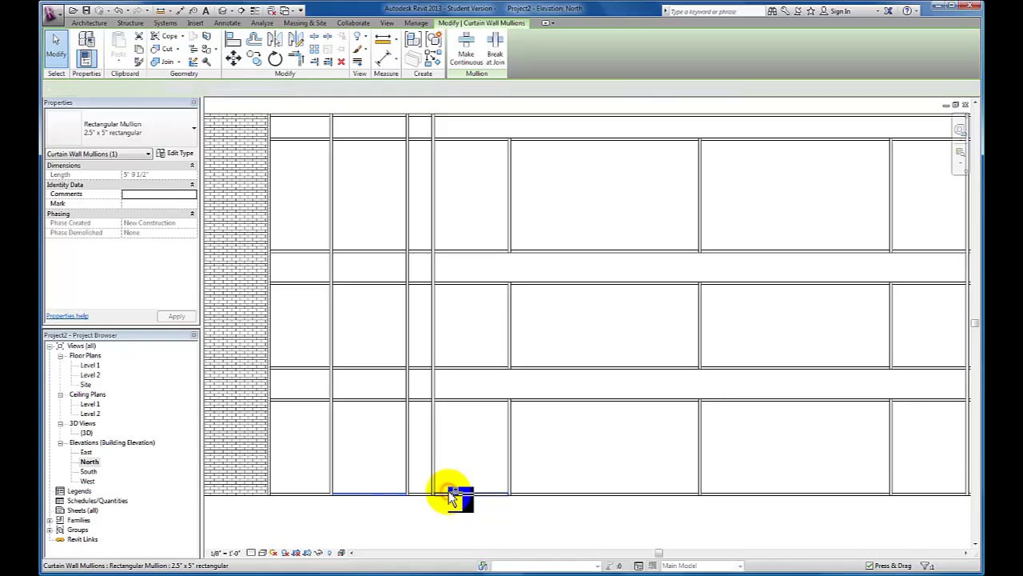
scroll(517, 478, down, 2)
middle_drag(660, 474, 525, 473)
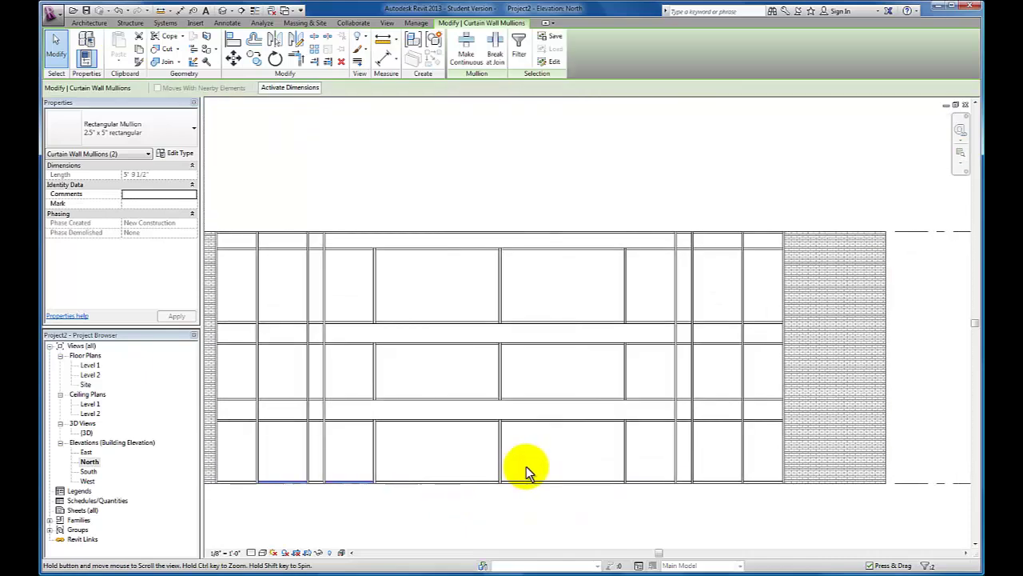
ctrl+click(644, 479)
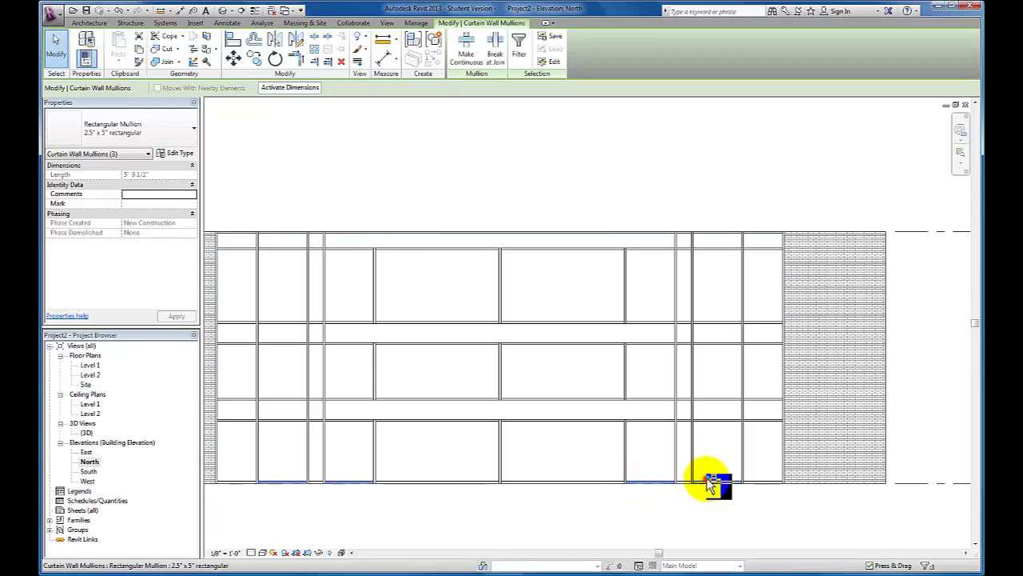
ctrl+click(708, 479)
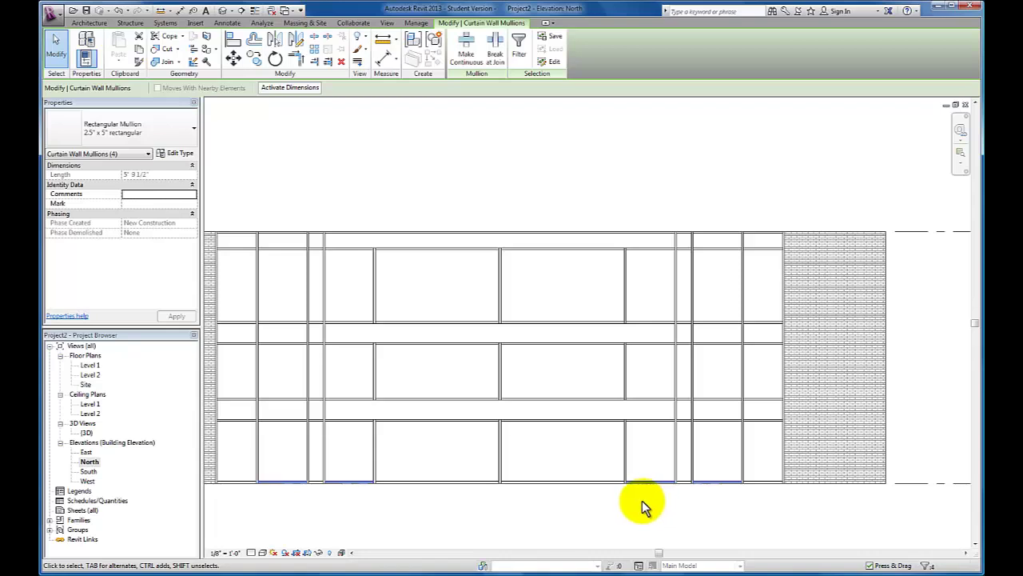
key(Escape)
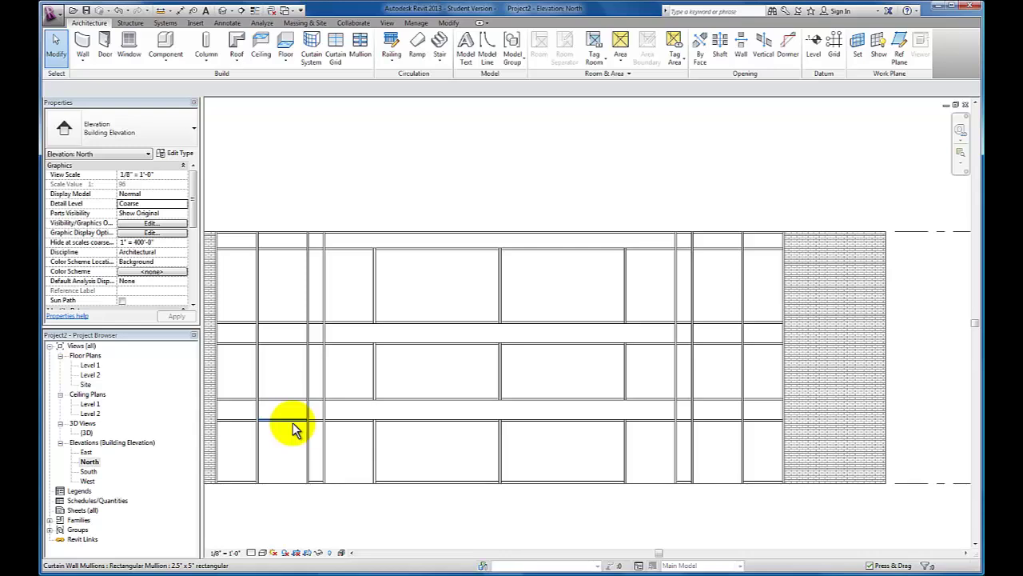
Select the glazed ground-floor panel in the leftmost 6'-0" bay and check its available types for a door
key(Tab)
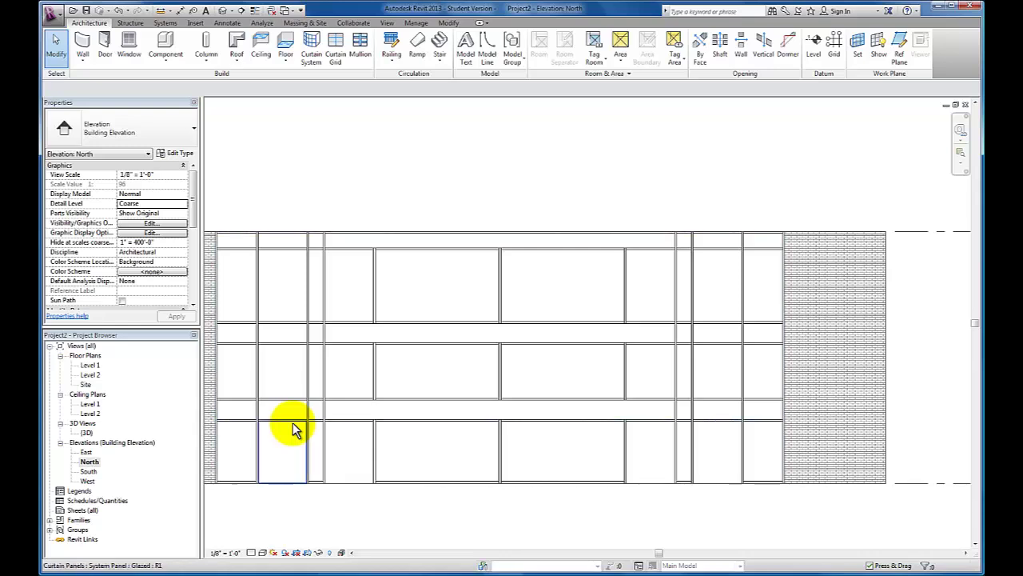
click(292, 429)
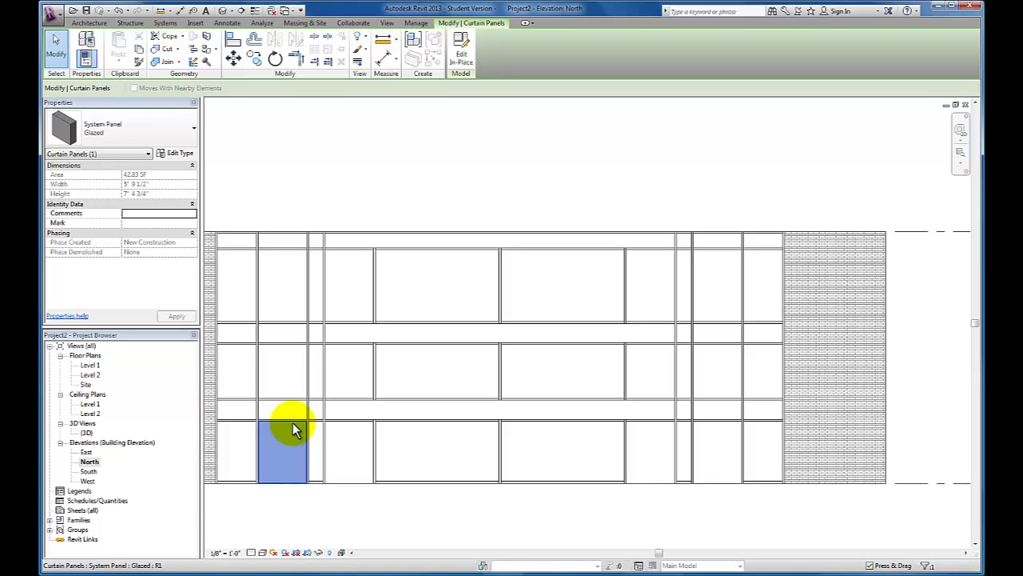
click(192, 132)
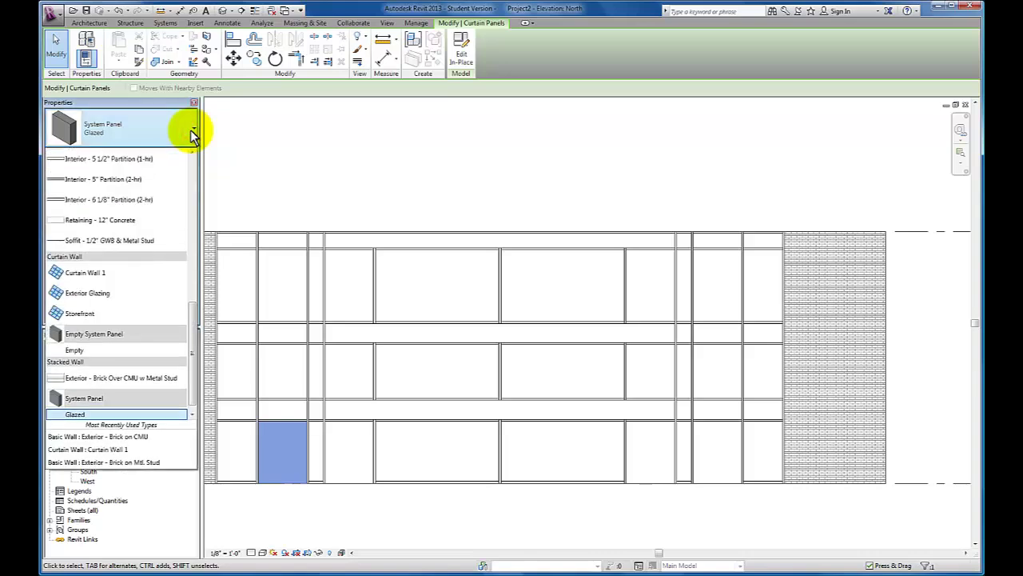
scroll(196, 323, down, 1)
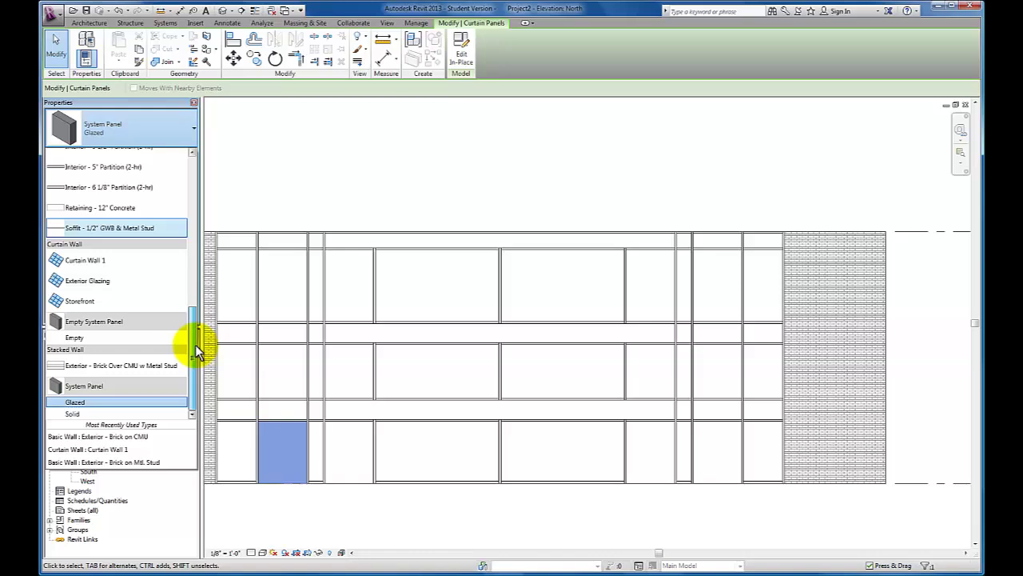
click(286, 168)
click(286, 169)
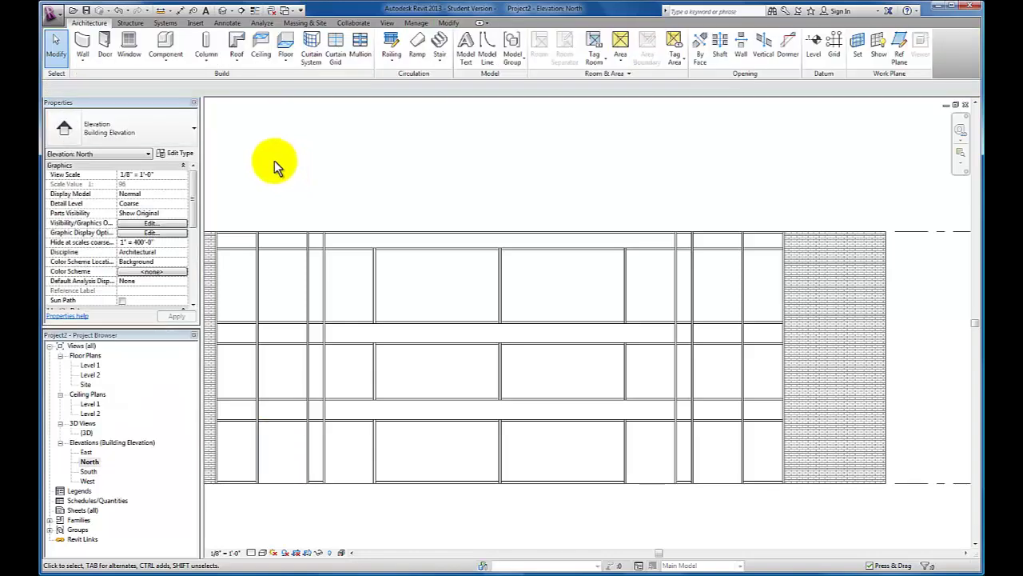
Load the Curtain Wall-Store Front-Dbl door family from the US Imperial library's Doors folder
click(195, 22)
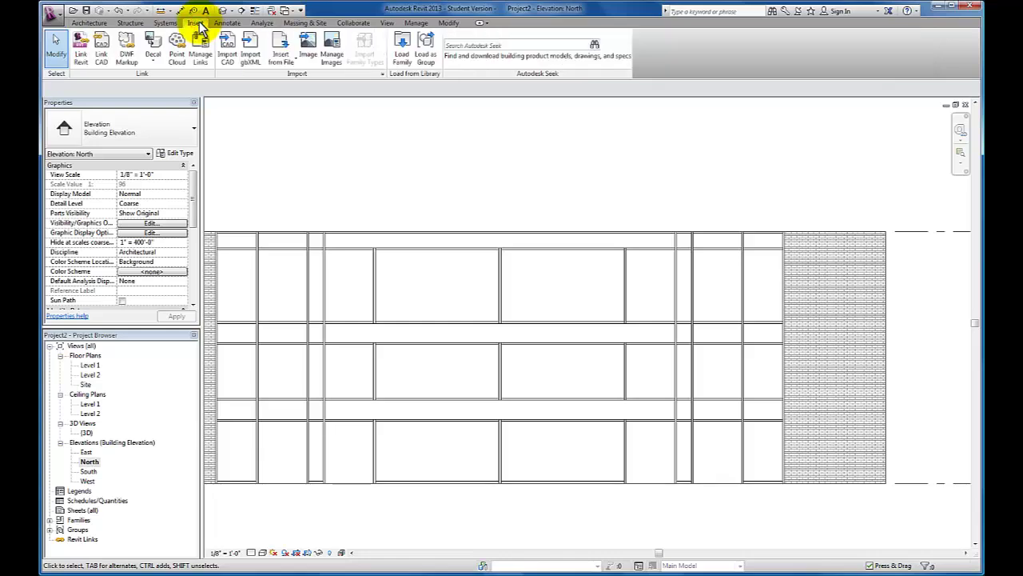
click(402, 56)
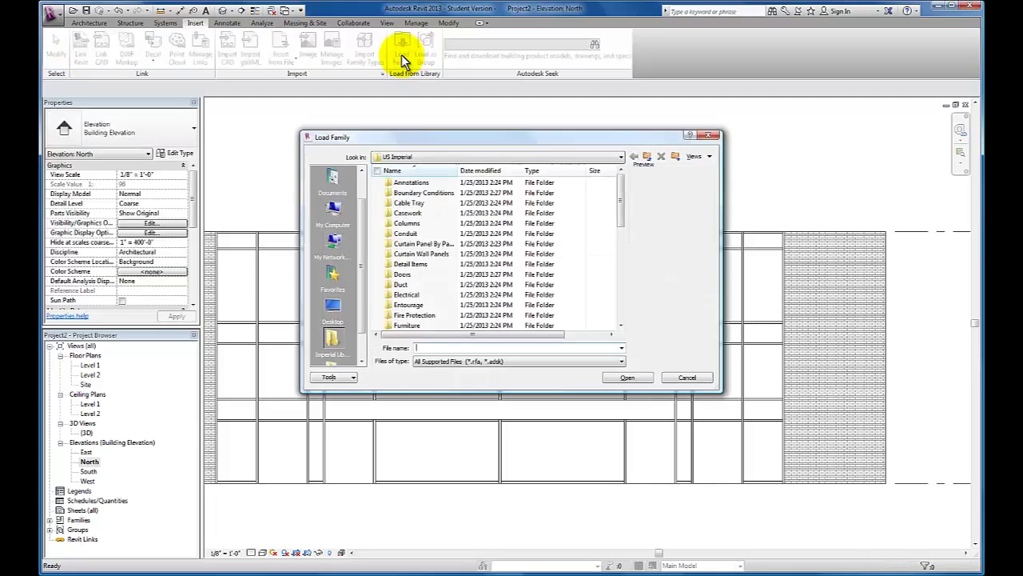
double_click(402, 276)
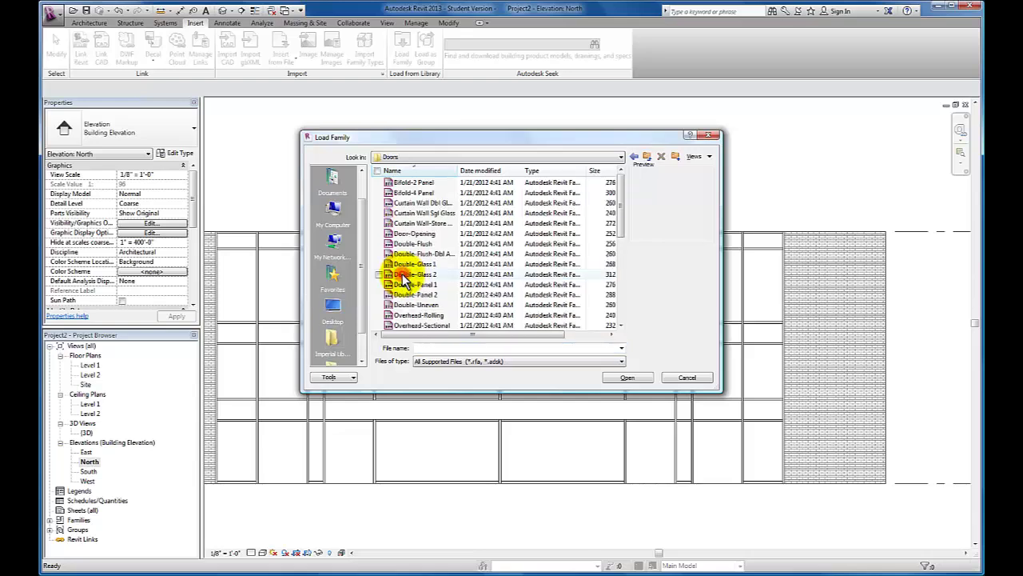
click(457, 169)
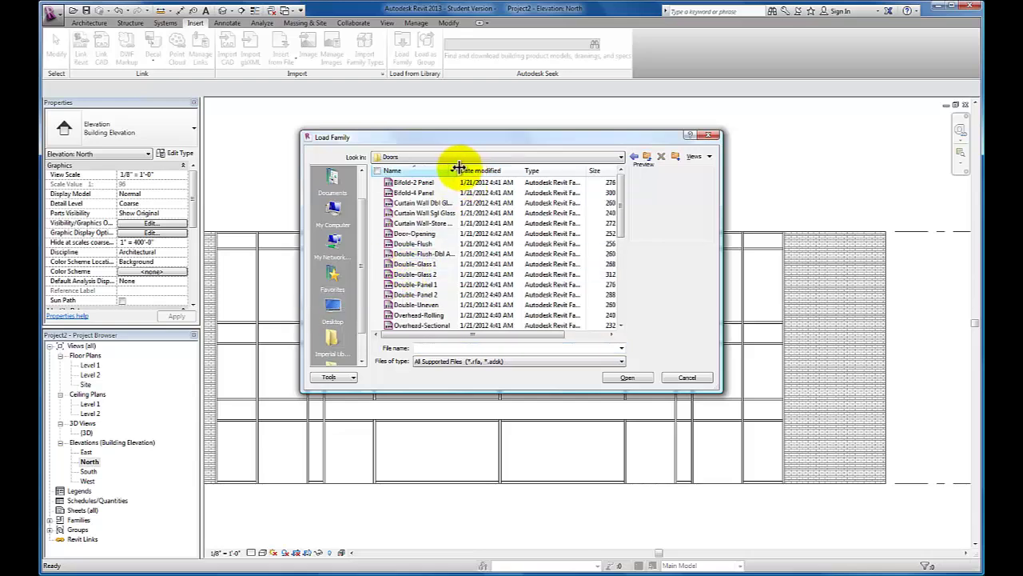
drag(457, 171, 496, 170)
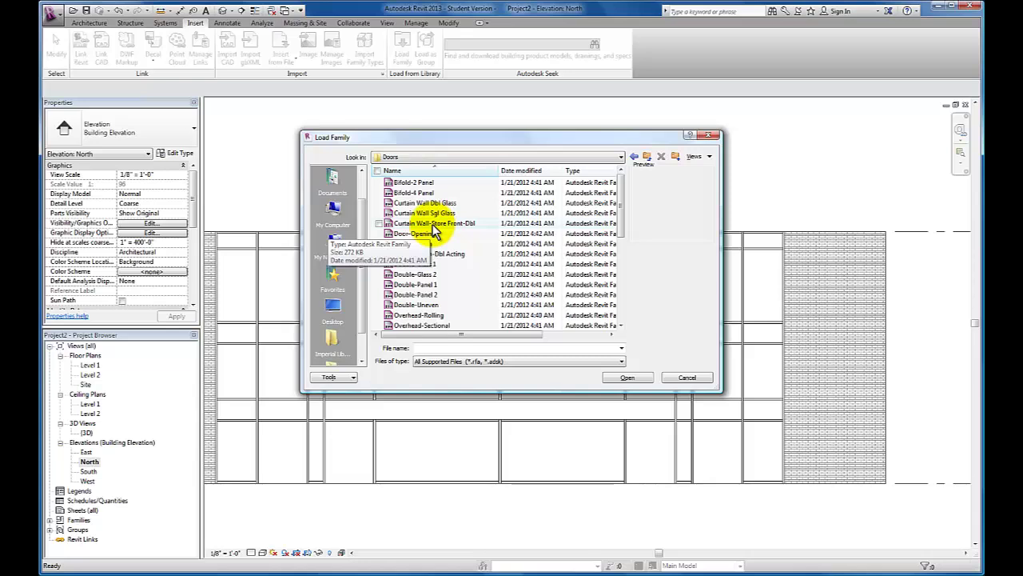
click(432, 225)
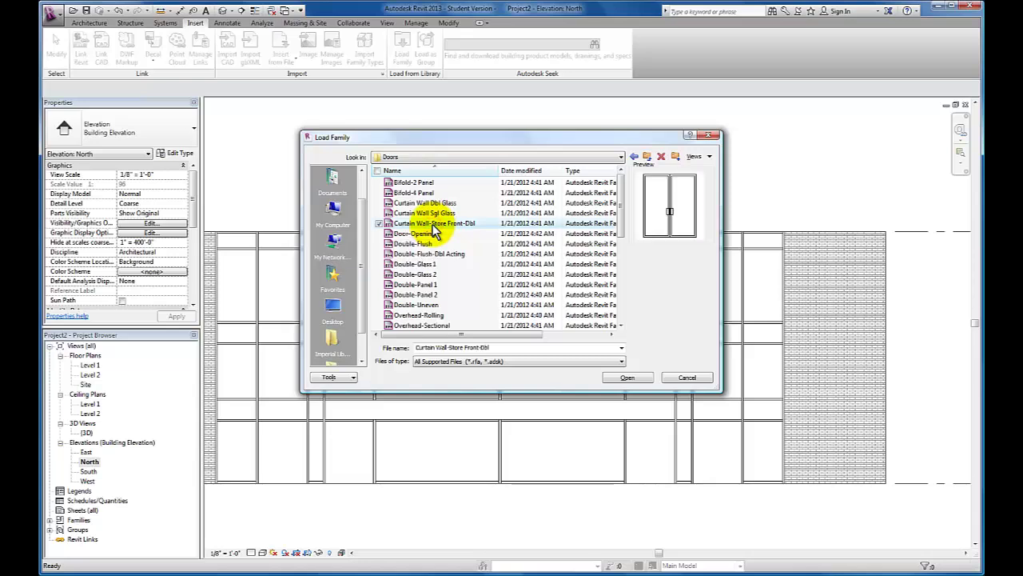
click(628, 378)
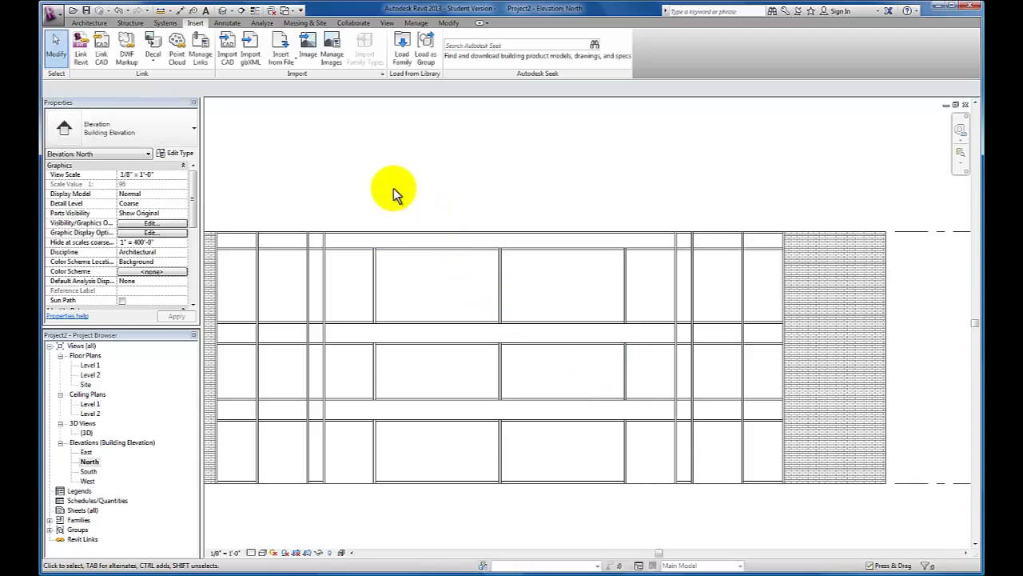
click(326, 183)
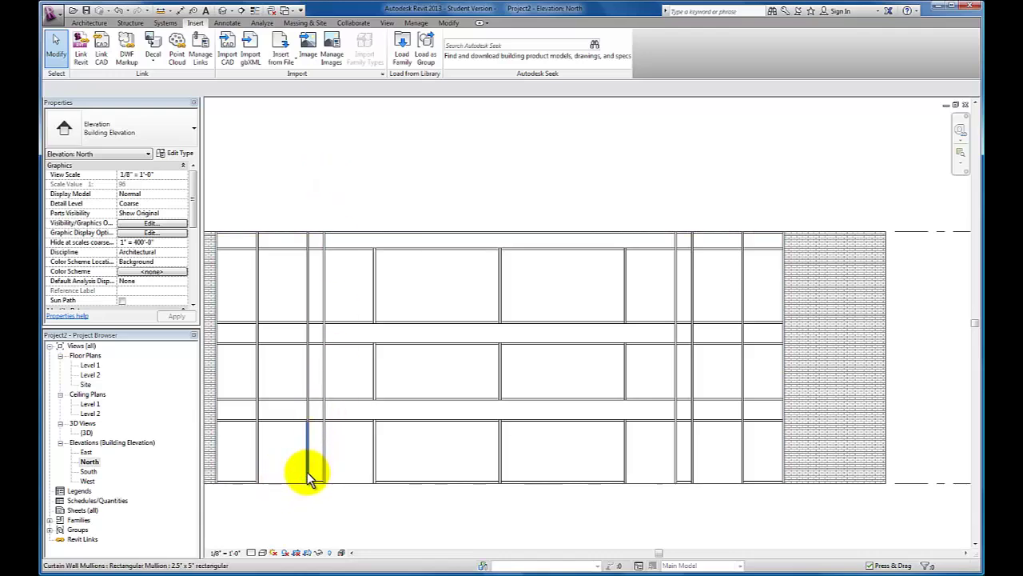
Swap the ground-floor glazed panel in the leftmost 6'-0" bay for the Store Front Double Door type
key(Tab)
key(Tab)
key(Tab)
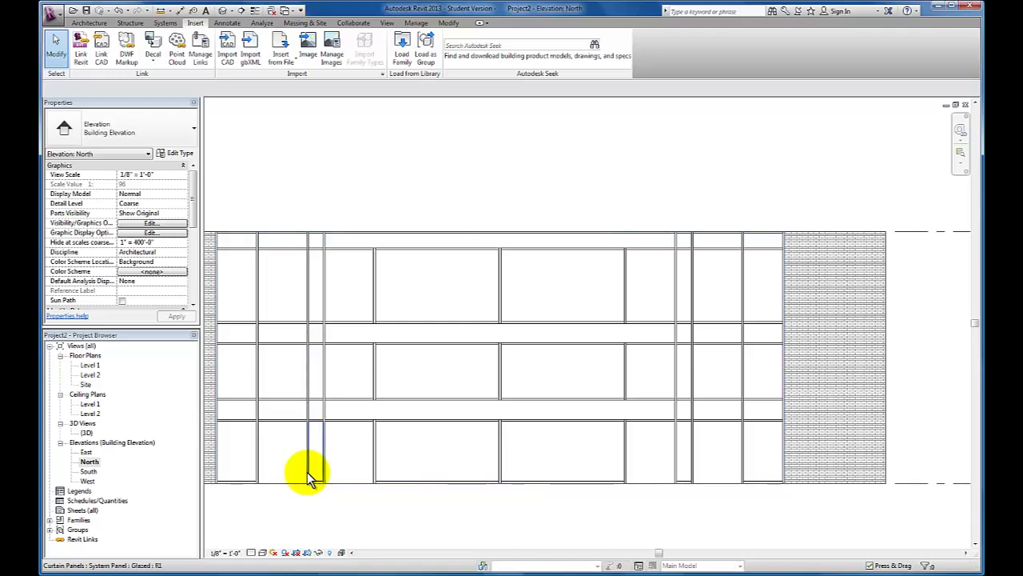
click(307, 471)
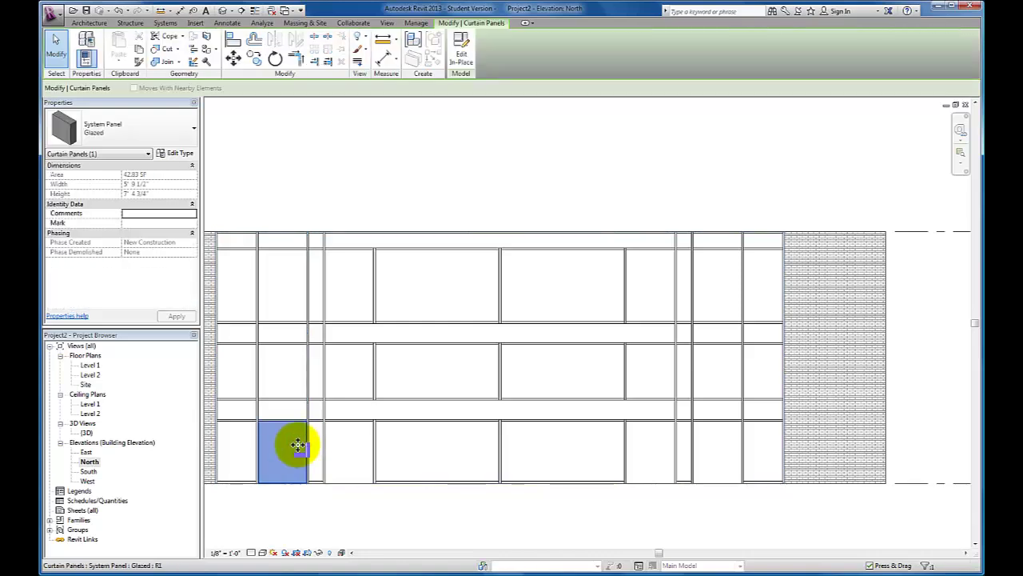
click(189, 134)
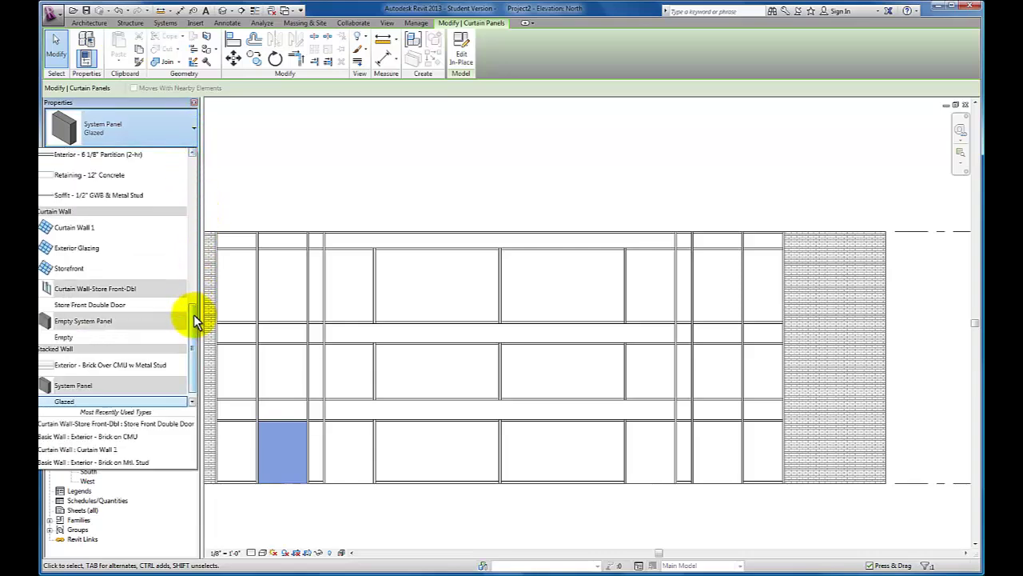
click(134, 307)
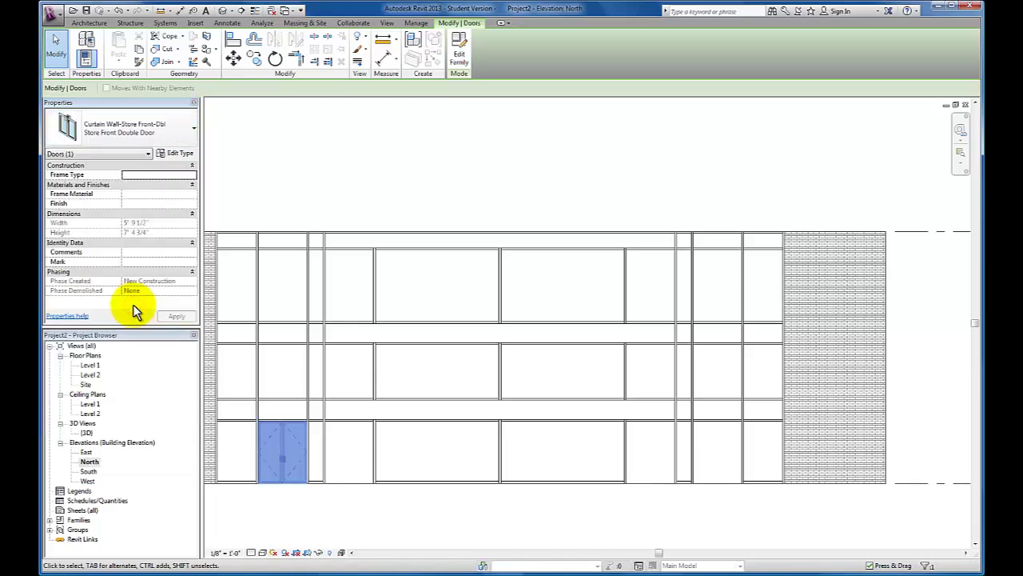
click(284, 522)
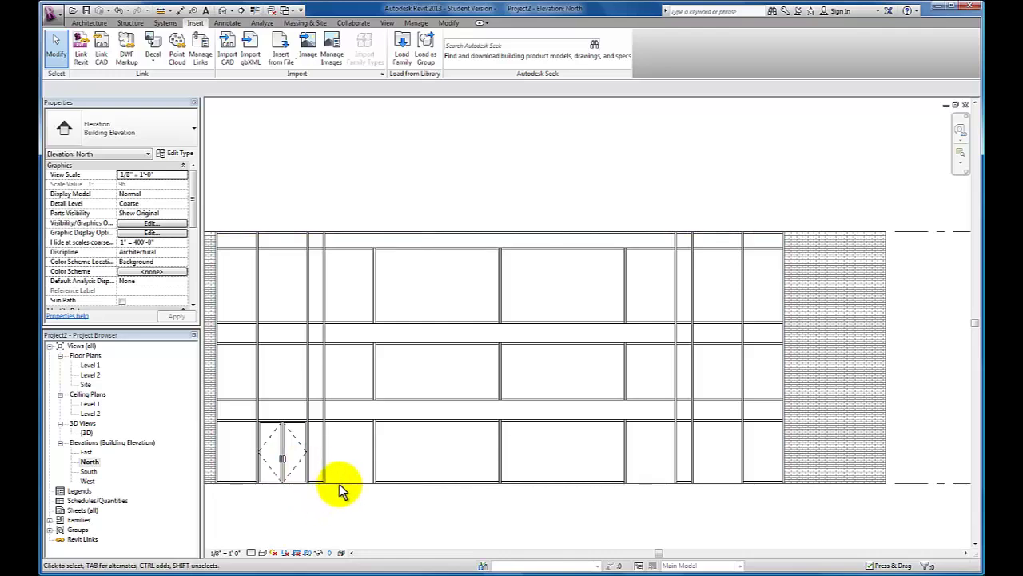
Change the ground-floor glazed panel in the second 6'-0" bay from the left to Store Front Double Door
key(Tab)
key(Tab)
key(Tab)
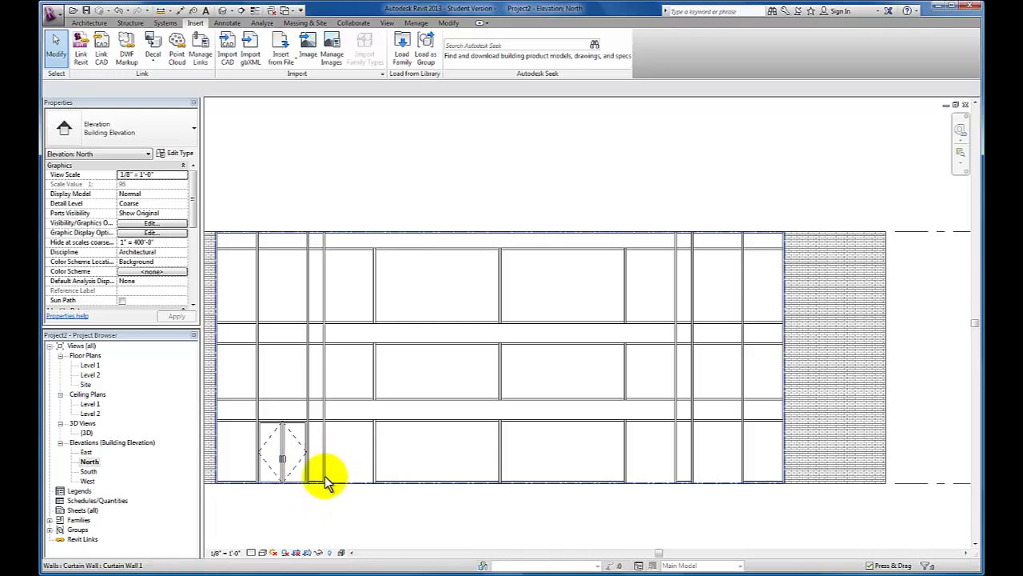
click(326, 478)
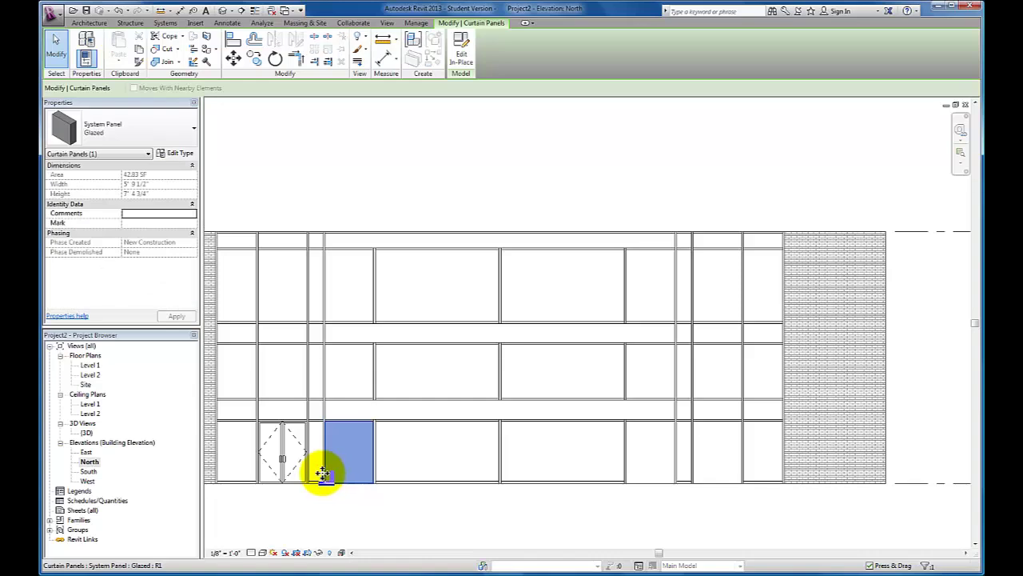
click(177, 133)
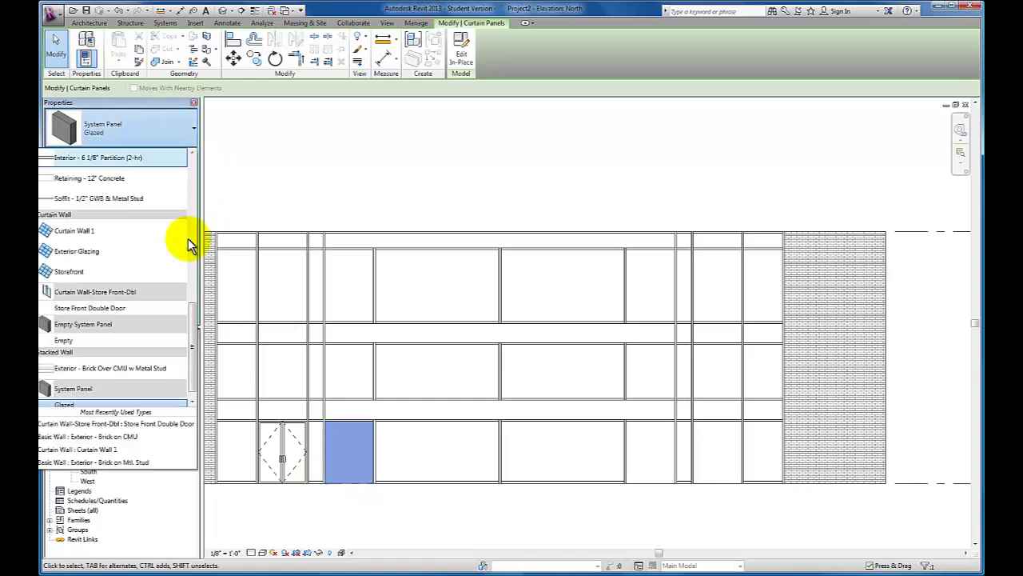
click(178, 312)
click(460, 522)
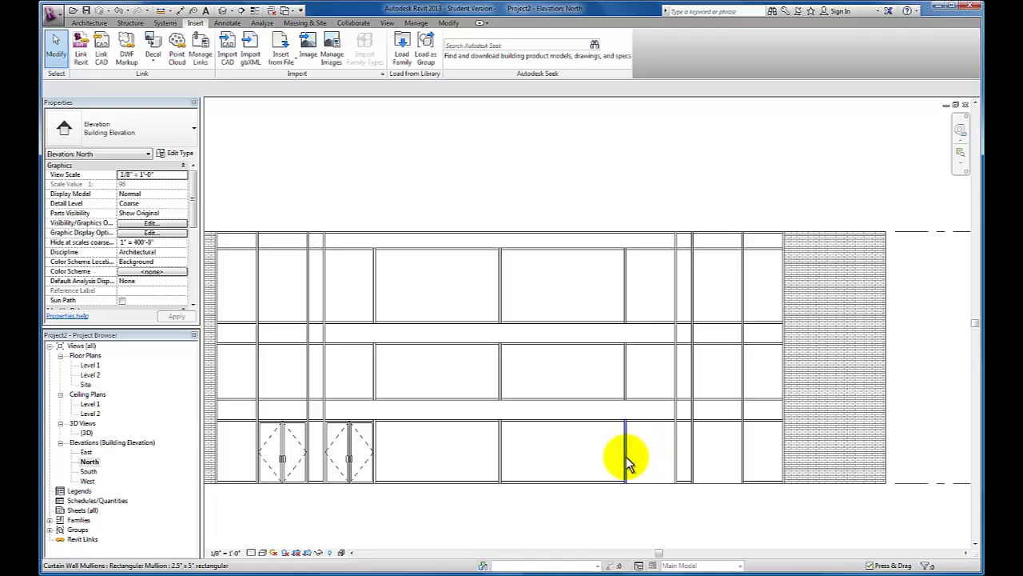
Change the ground-floor glazed panel in the third 6'-0" bay from the left to Store Front Double Door
key(Tab)
key(Tab)
key(Tab)
key(Tab)
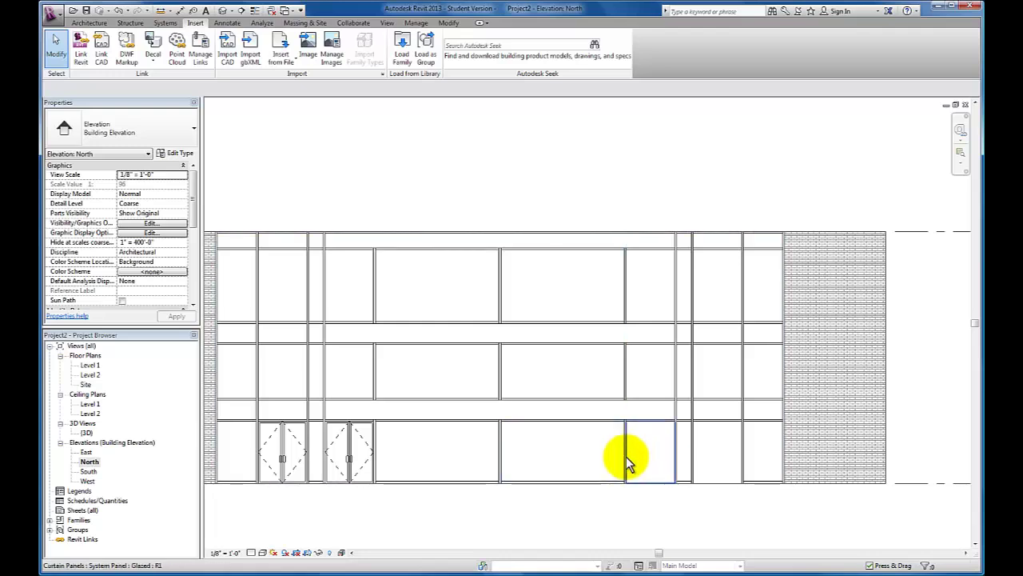
click(625, 456)
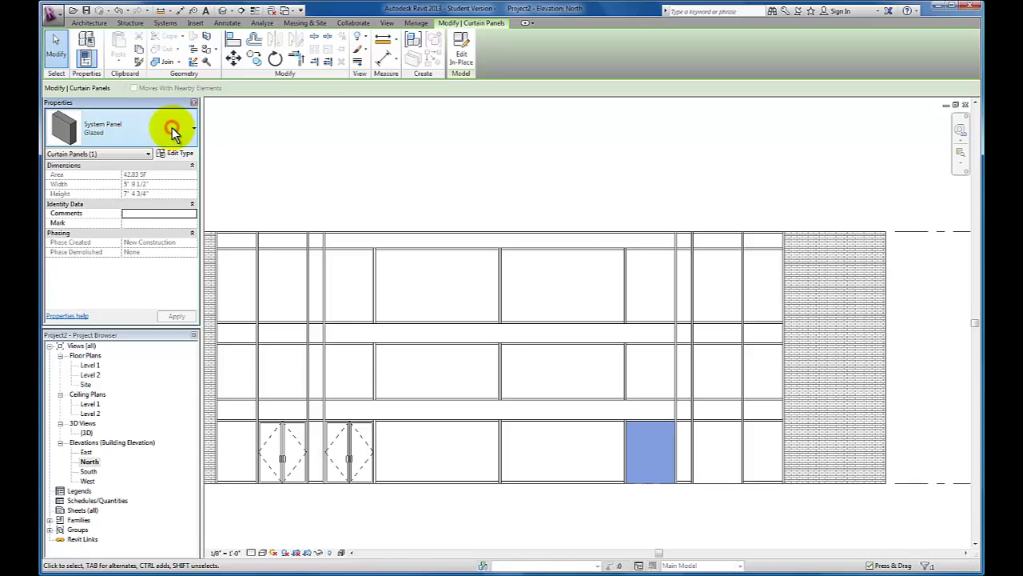
click(172, 127)
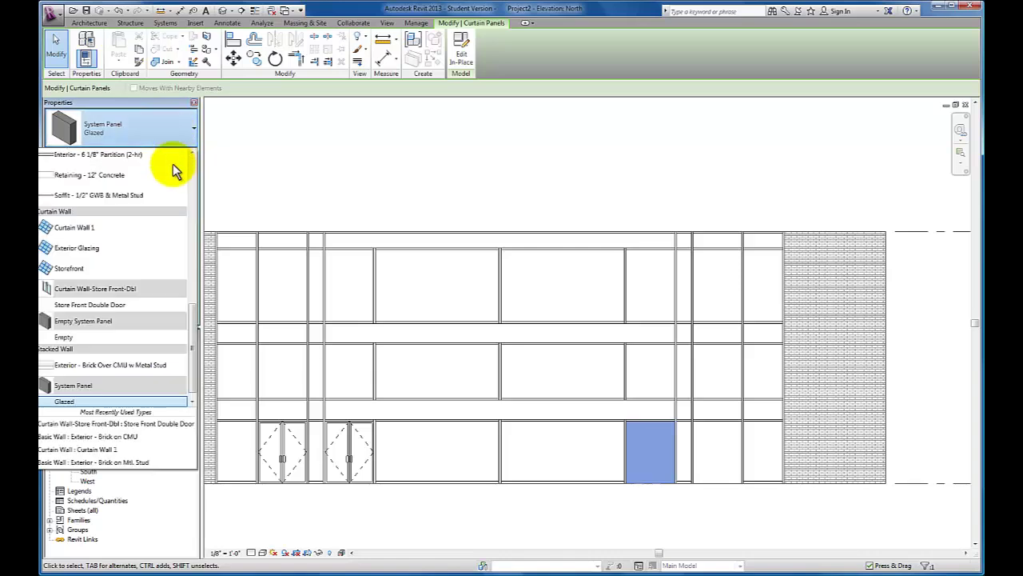
click(144, 308)
click(689, 514)
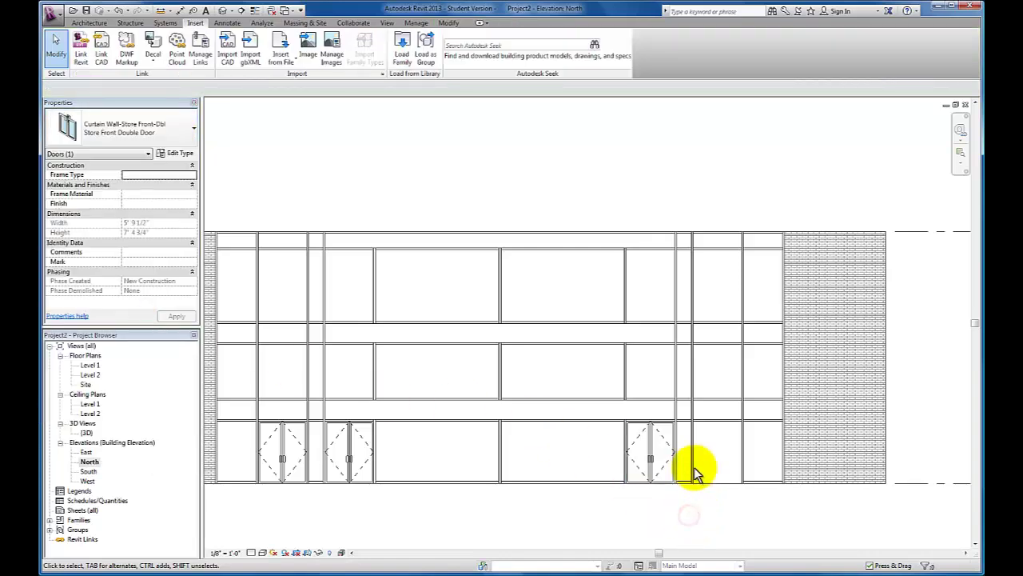
Swap the ground-floor glazed panel in the rightmost 6'-0" bay for the Store Front Double Door type
key(Tab)
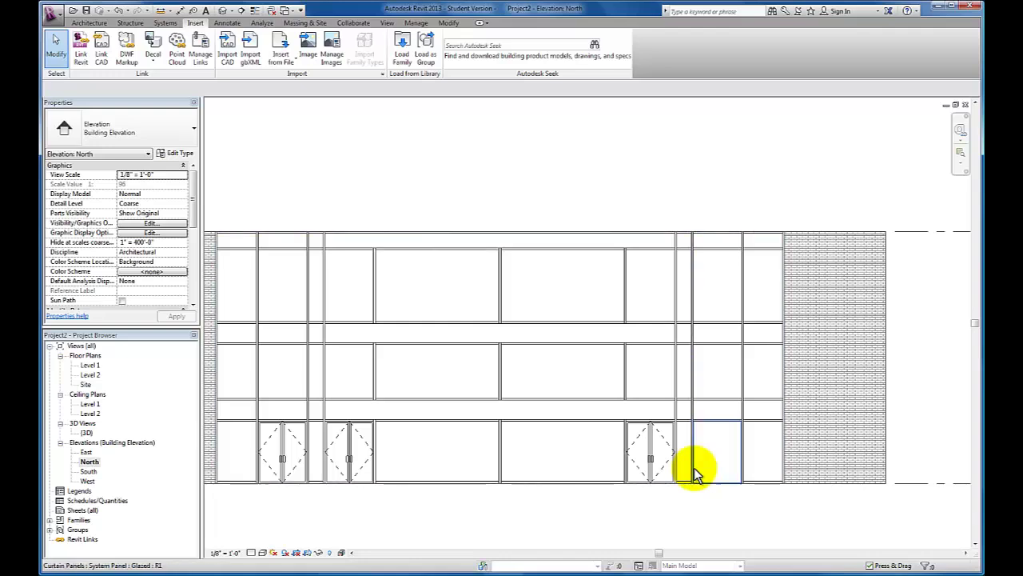
click(694, 467)
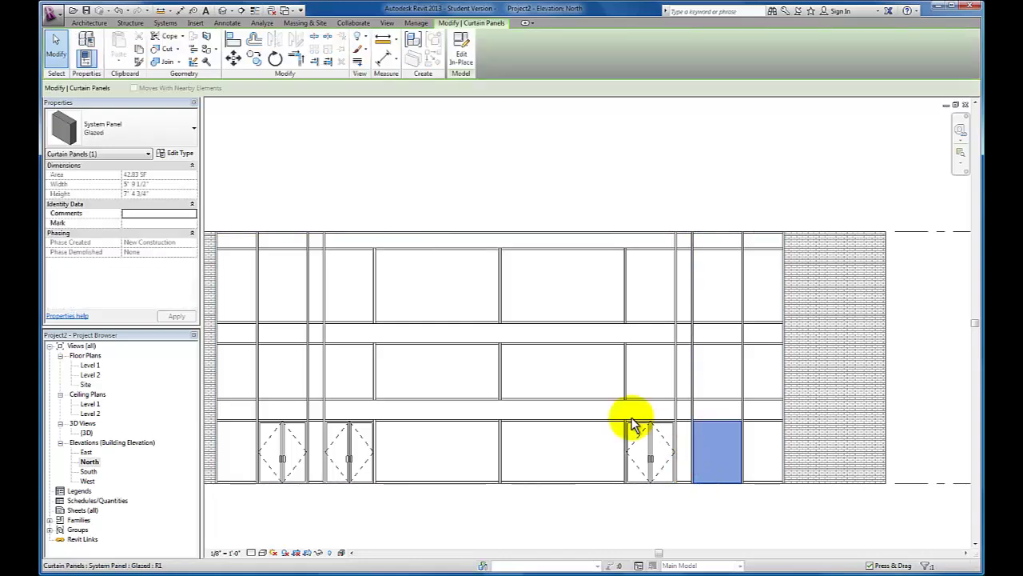
click(190, 130)
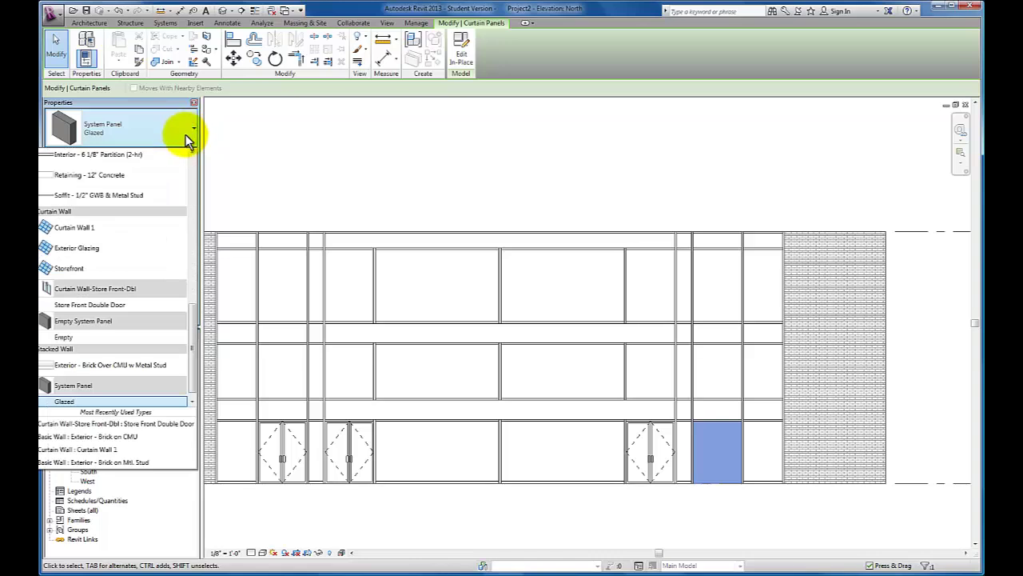
click(148, 310)
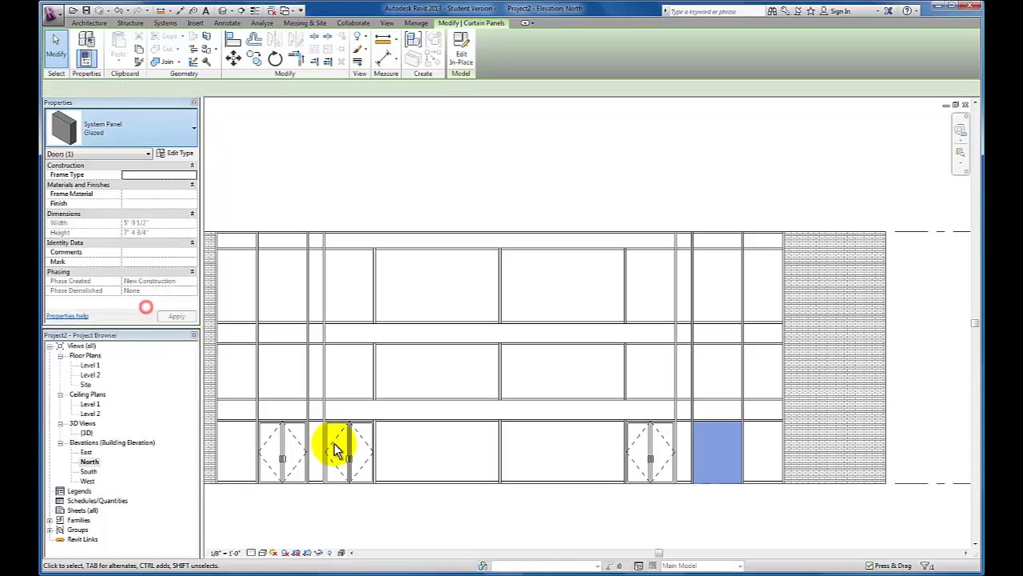
click(460, 521)
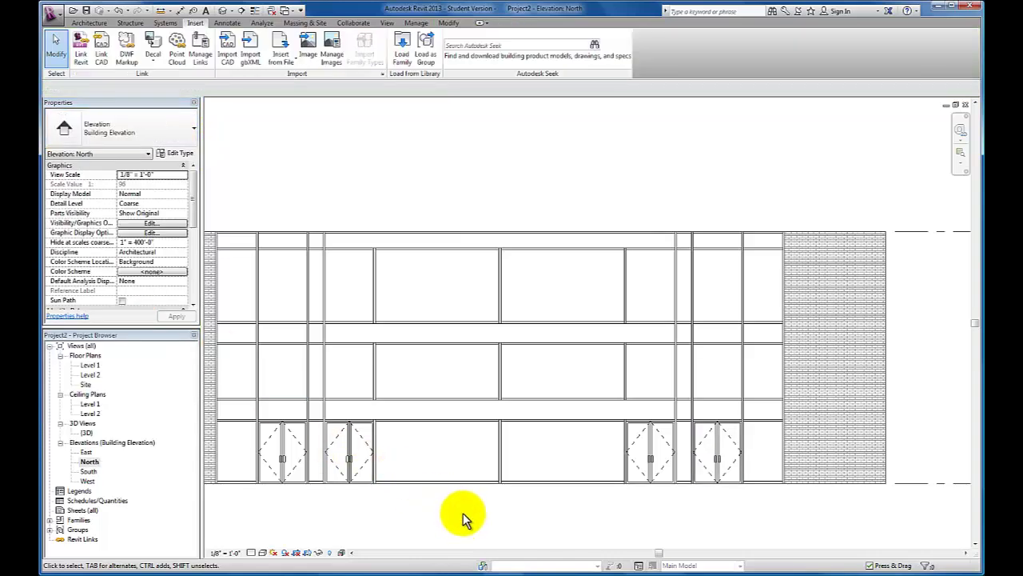
Change the long central spandrel panel directly above the ground floor to the System Panel Solid type
middle_drag(434, 520, 500, 517)
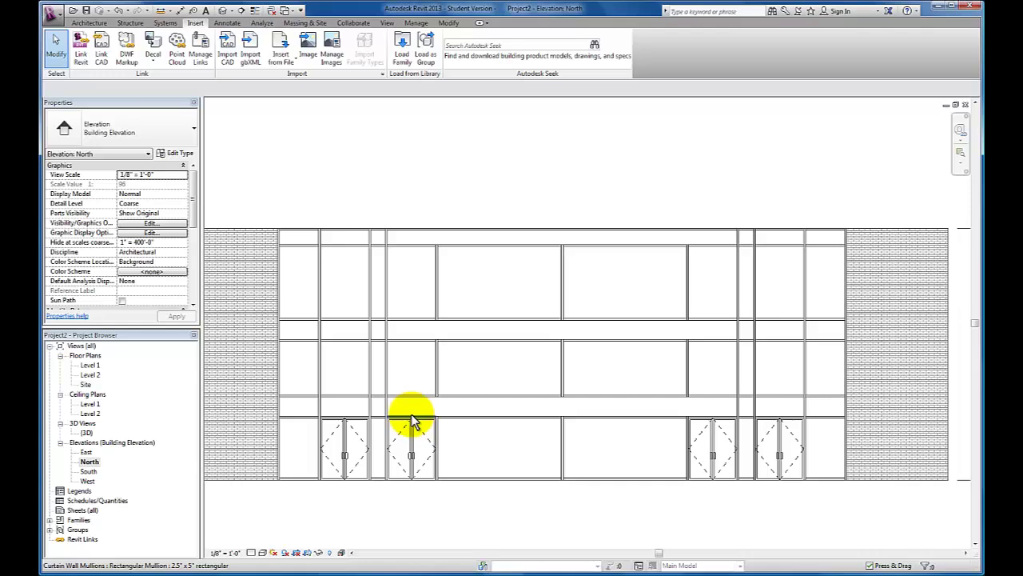
key(Tab)
key(Tab)
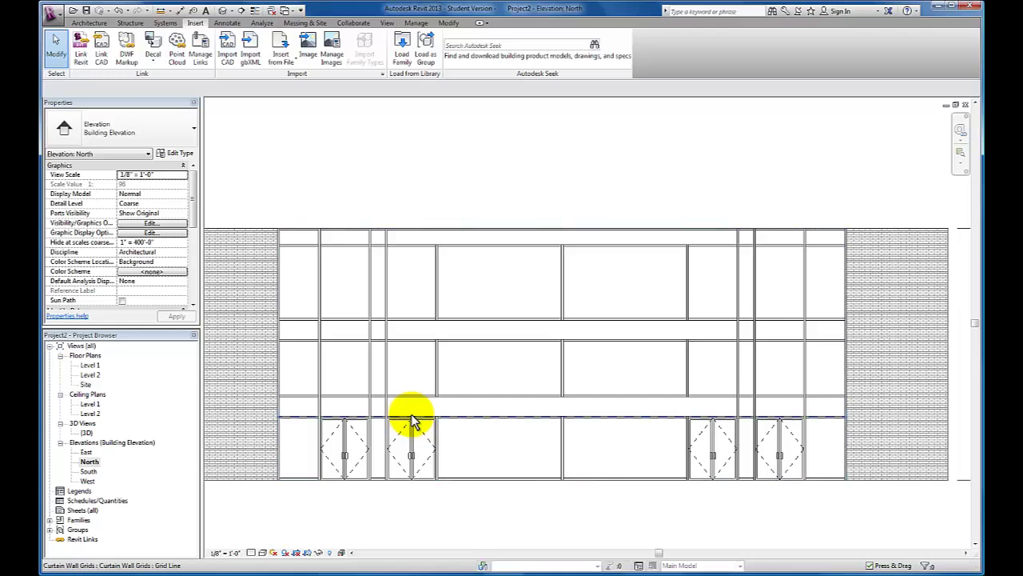
key(Tab)
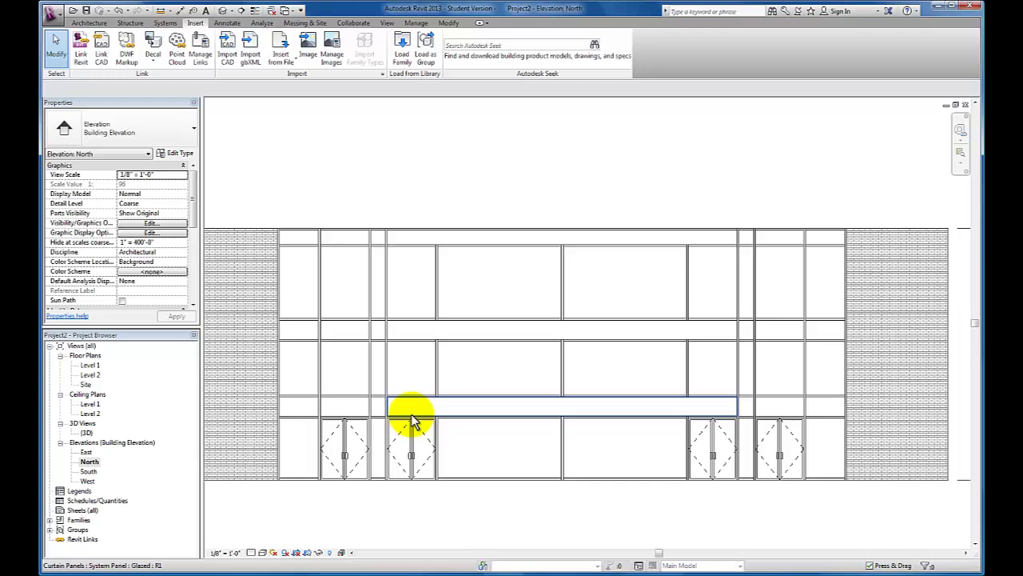
click(414, 422)
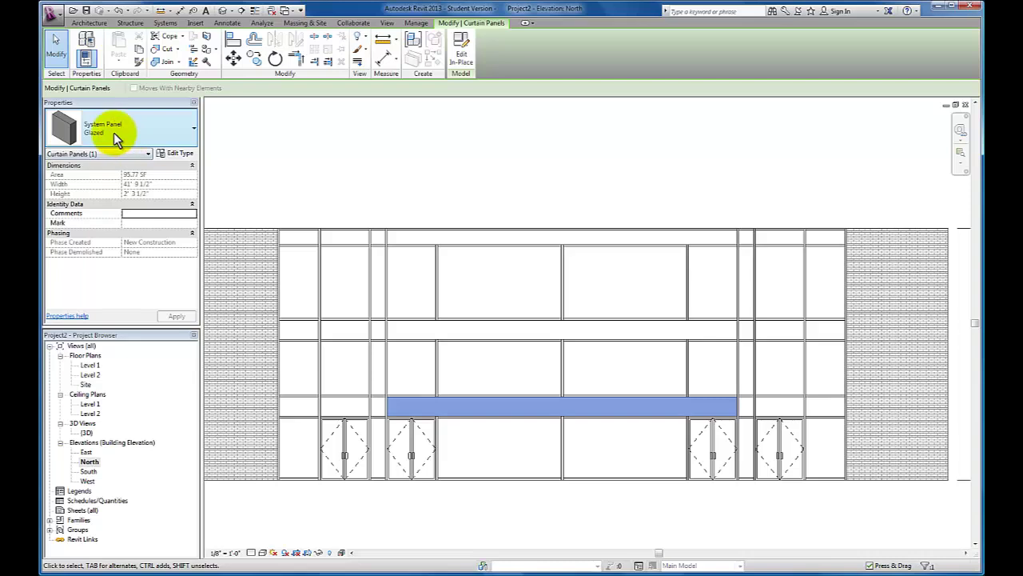
click(182, 130)
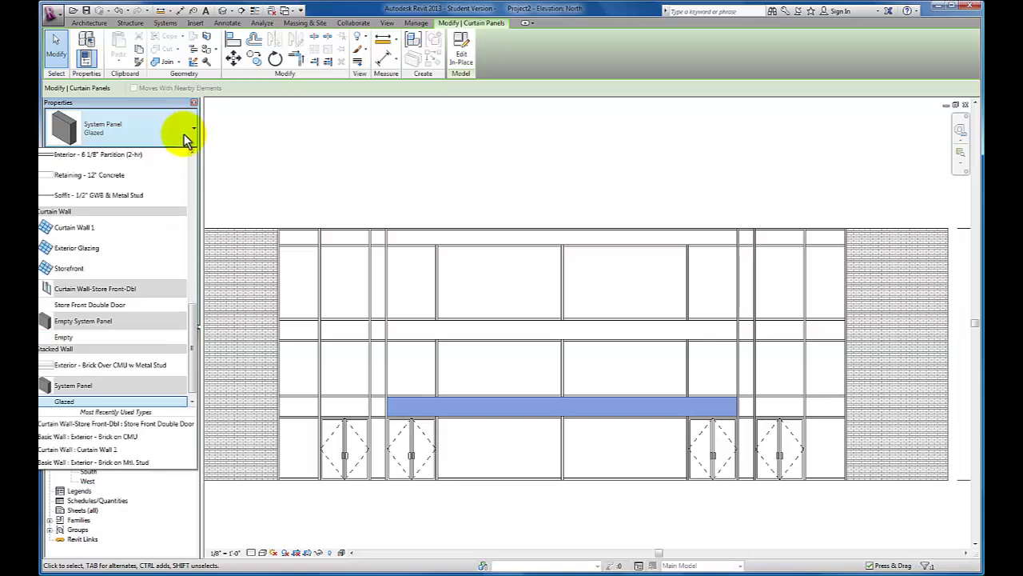
drag(193, 345, 194, 366)
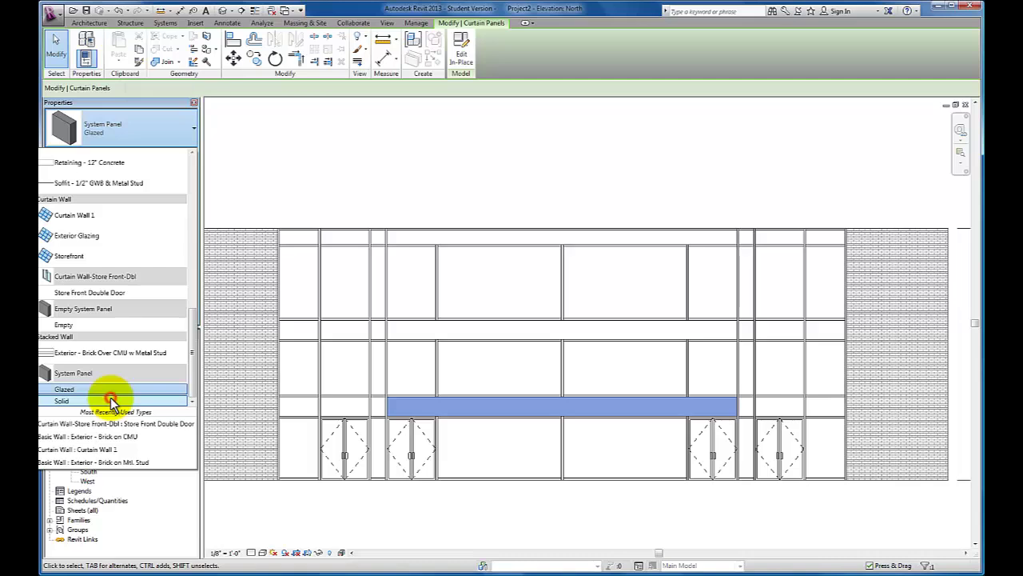
click(112, 402)
click(425, 532)
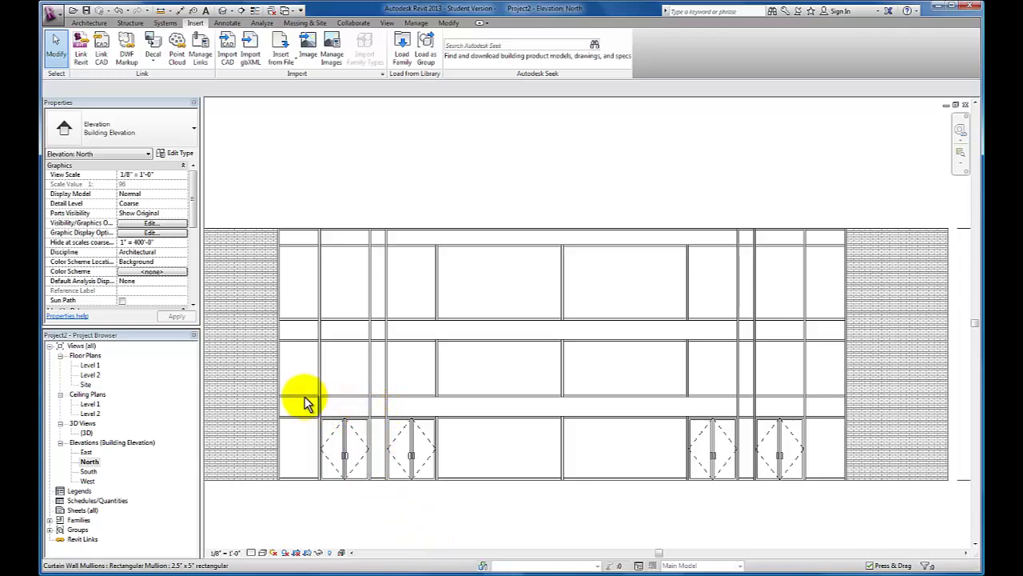
Change the leftmost panel in the lower spandrel band, beside the brick wall, to System Panel Solid
key(Tab)
key(Tab)
key(Tab)
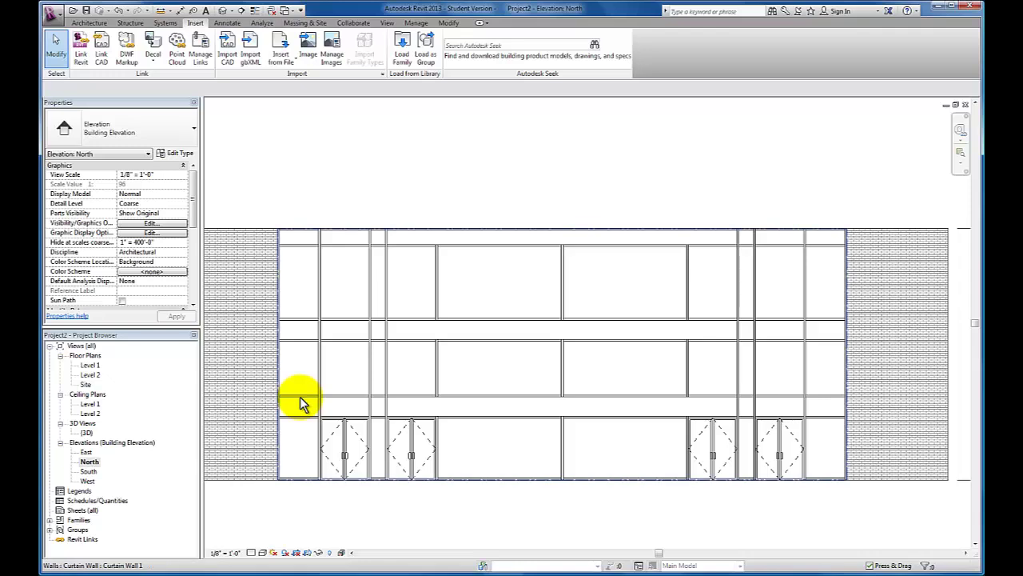
key(Tab)
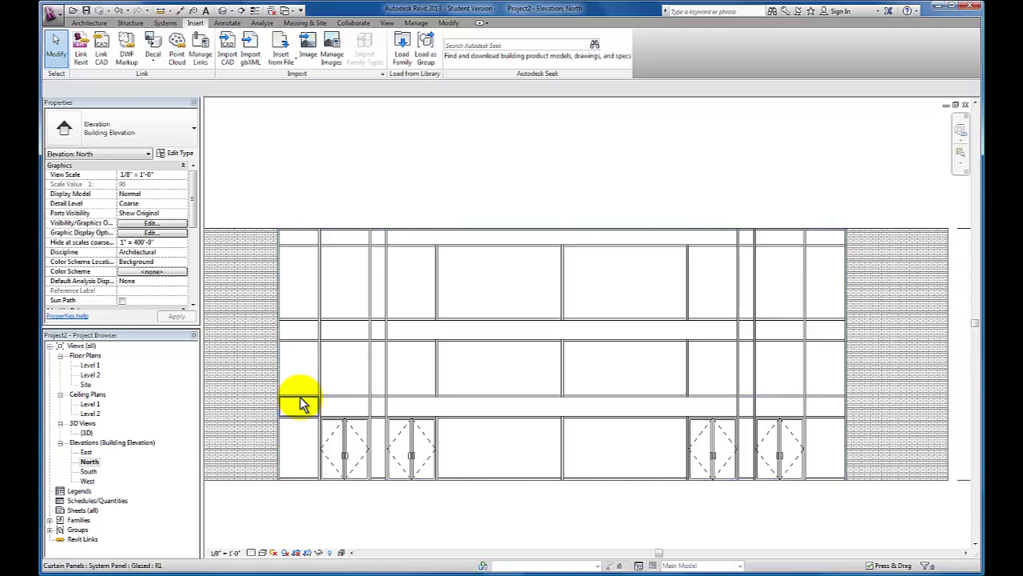
click(301, 399)
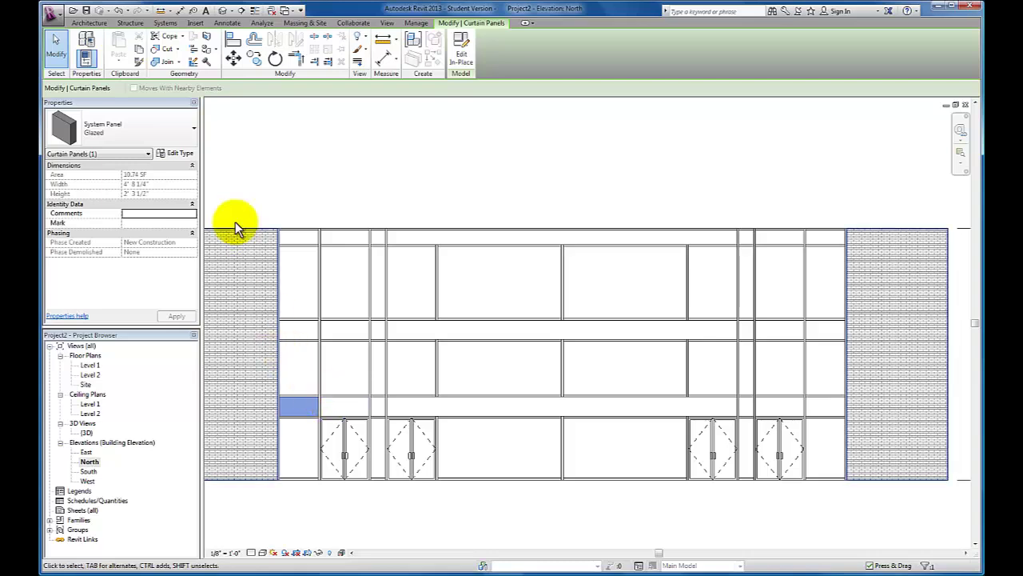
click(192, 134)
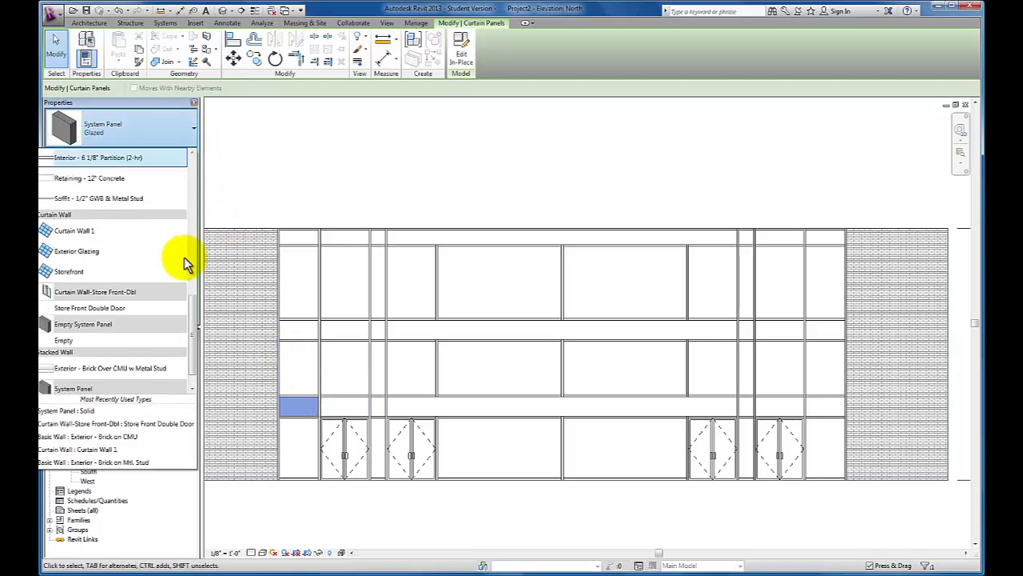
drag(192, 324, 201, 354)
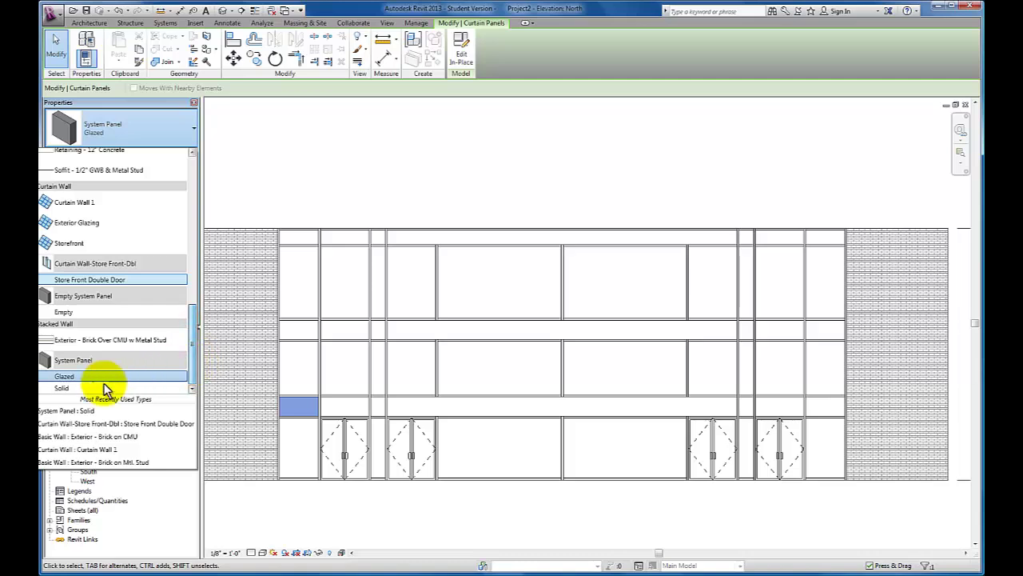
click(63, 389)
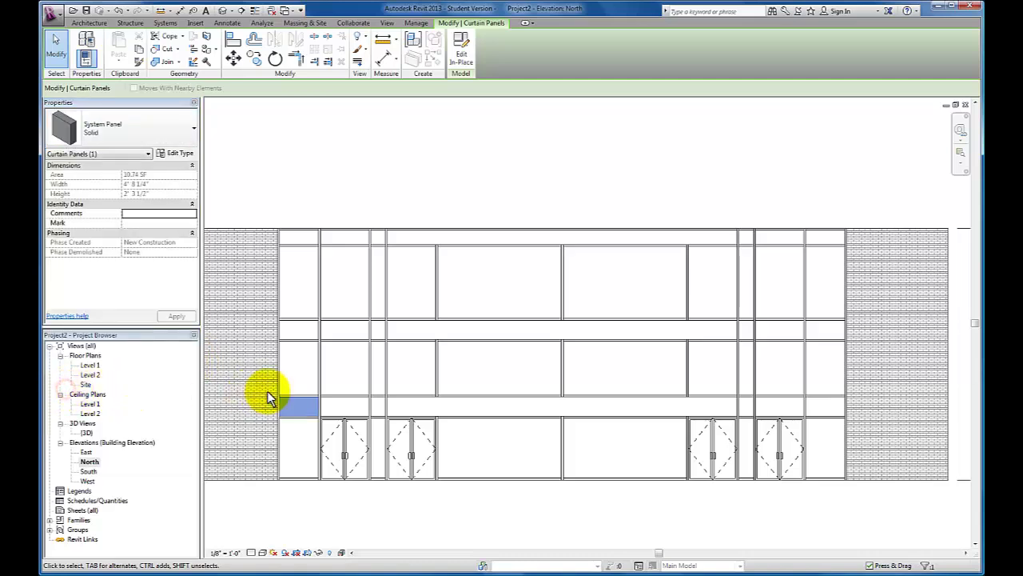
Set the lower spandrel panel above the leftmost double door to System Panel Solid
key(Tab)
key(Tab)
click(340, 397)
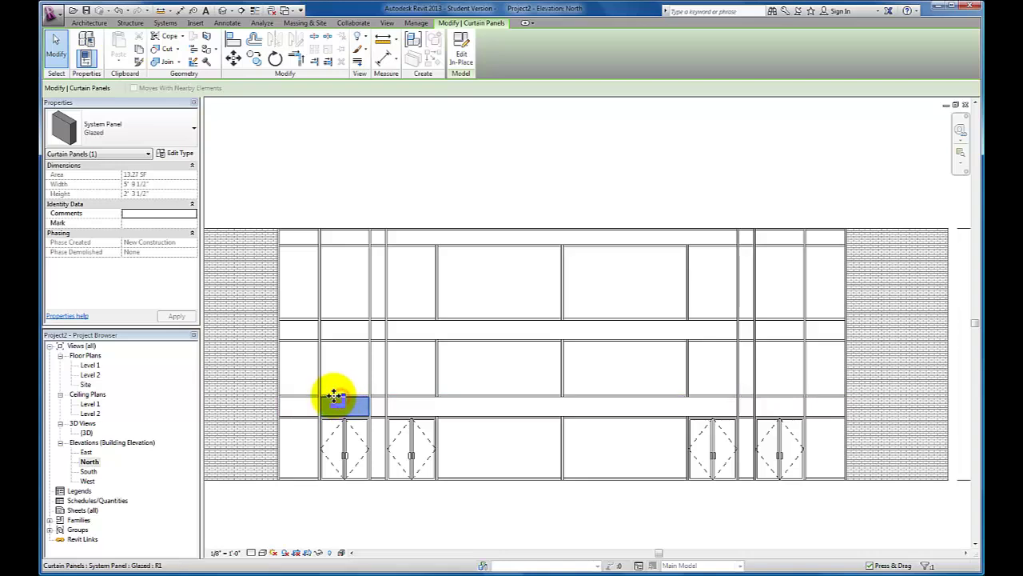
click(192, 129)
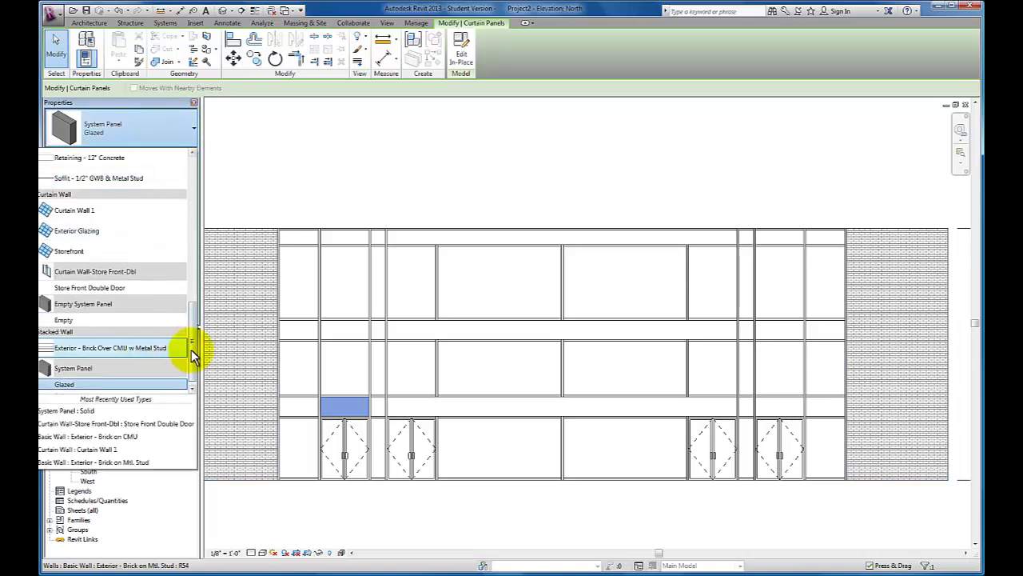
scroll(193, 371, down, 1)
click(130, 388)
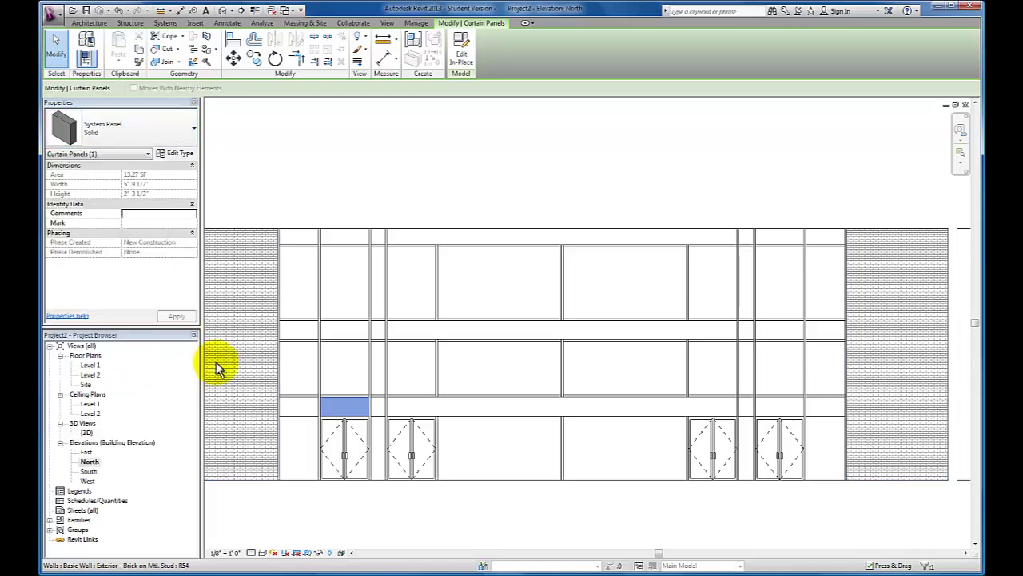
Change the narrow lower spandrel panel between the two left double-door bays to System Panel Solid
key(Tab)
key(Tab)
key(Tab)
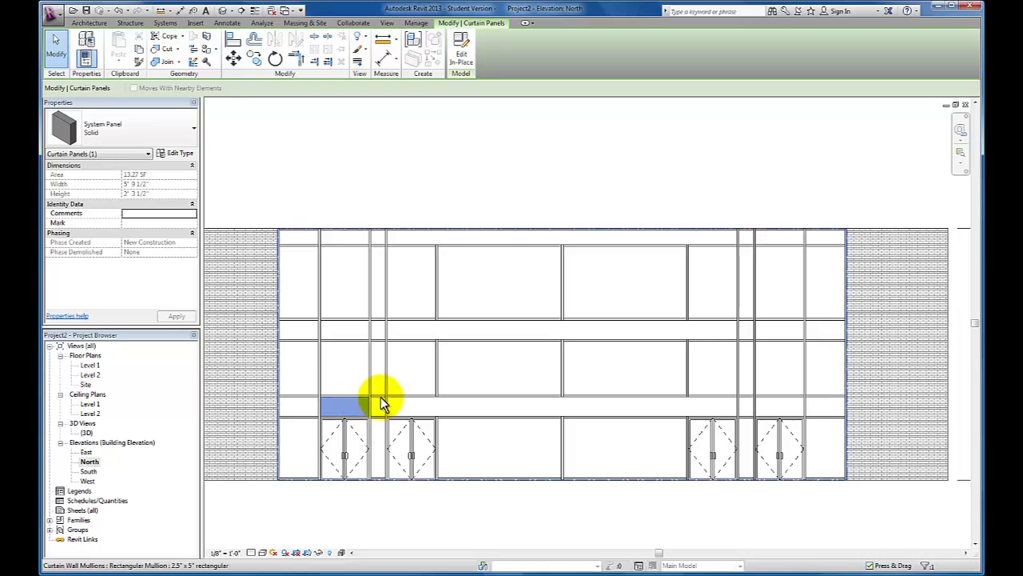
click(380, 400)
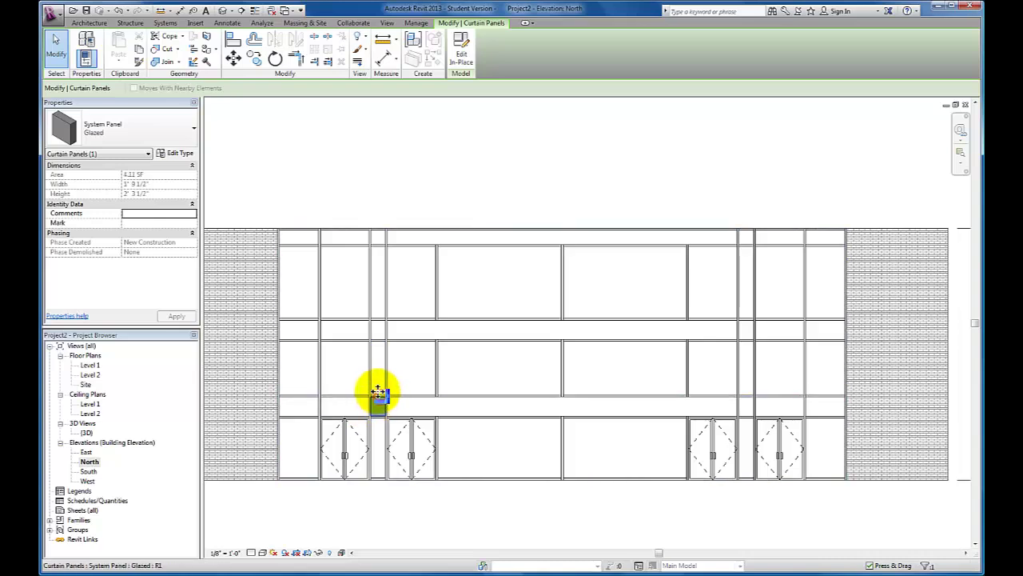
click(159, 127)
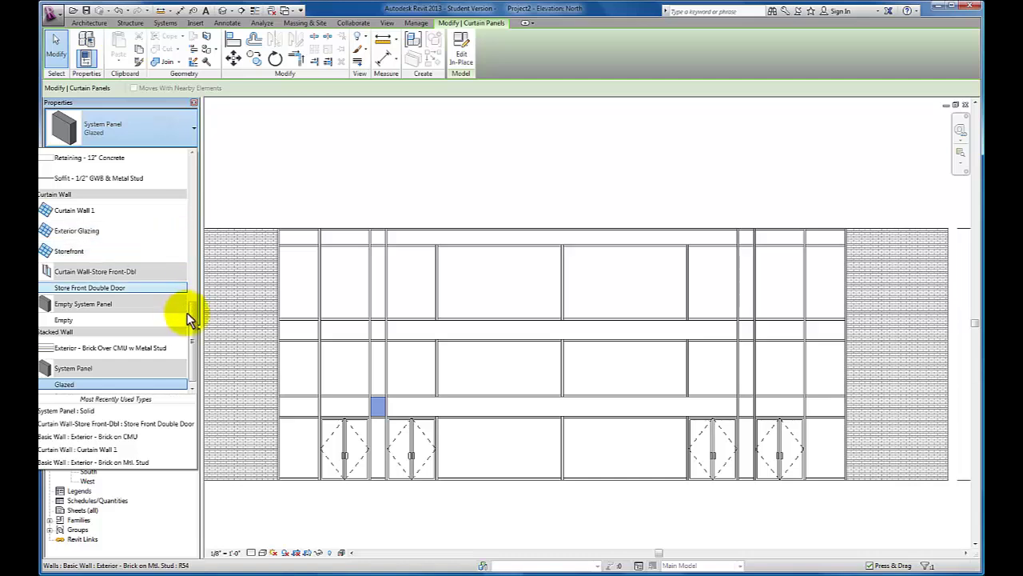
scroll(190, 315, down, 1)
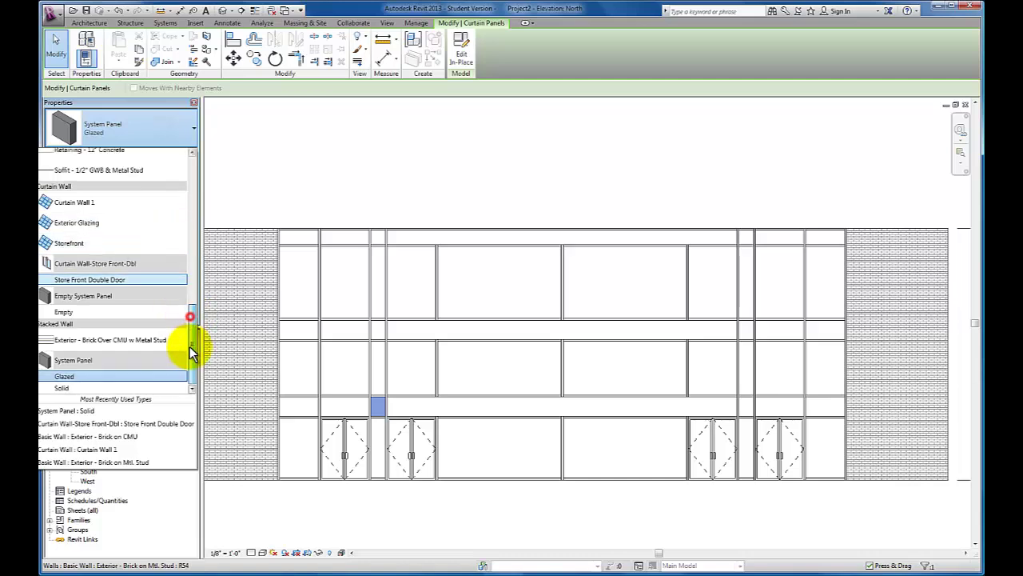
click(135, 389)
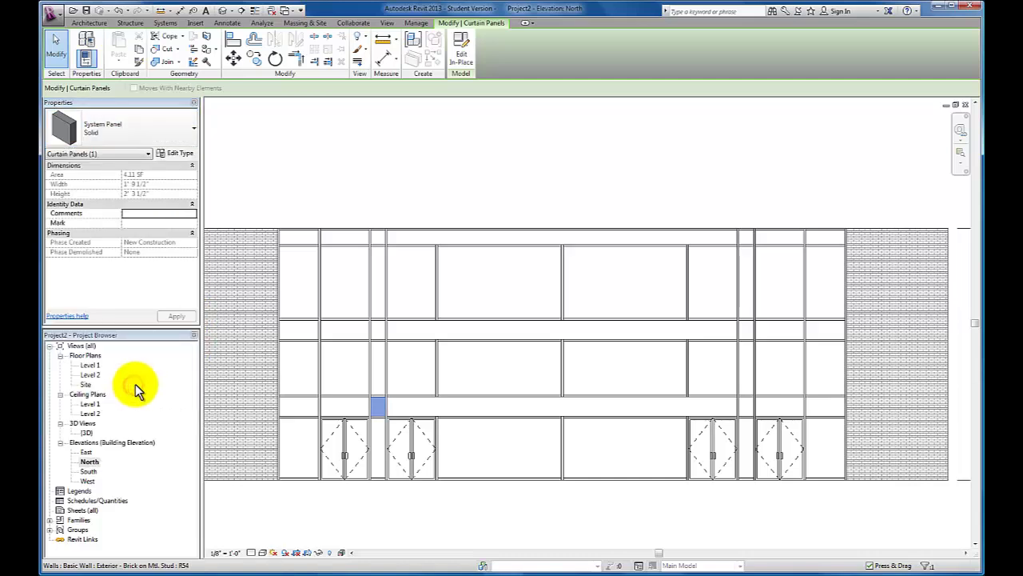
Change the narrow lower spandrel panel between the two right double-door bays to System Panel Solid
click(750, 402)
click(193, 128)
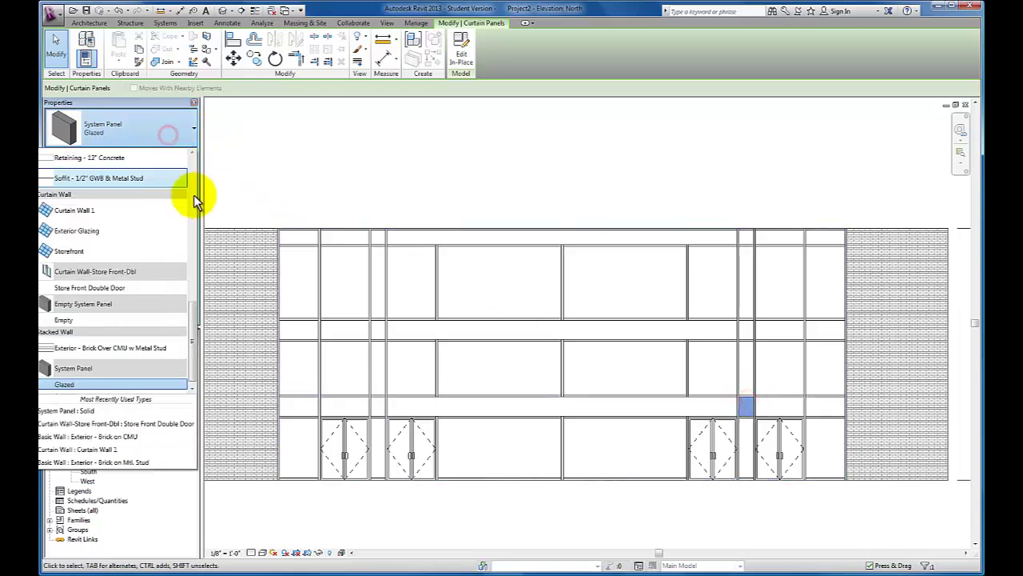
drag(190, 319, 194, 336)
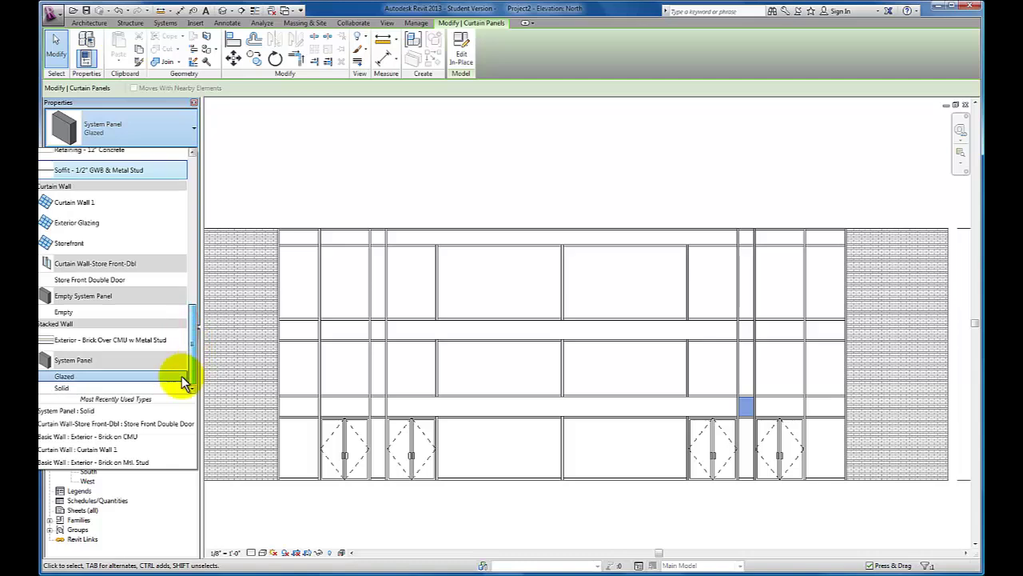
click(177, 389)
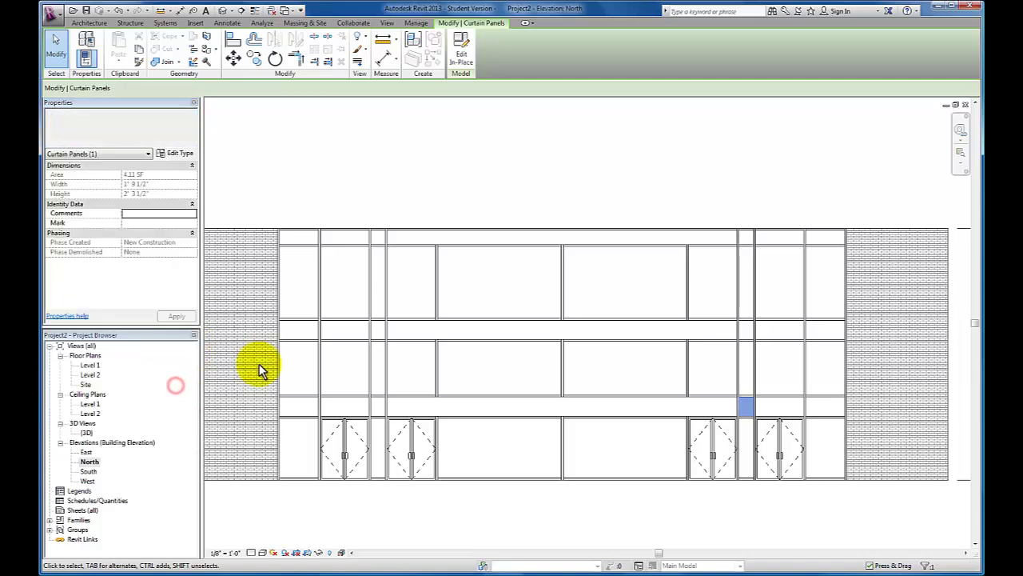
Set the lower spandrel panel above the rightmost double door to System Panel Solid
click(784, 405)
click(157, 128)
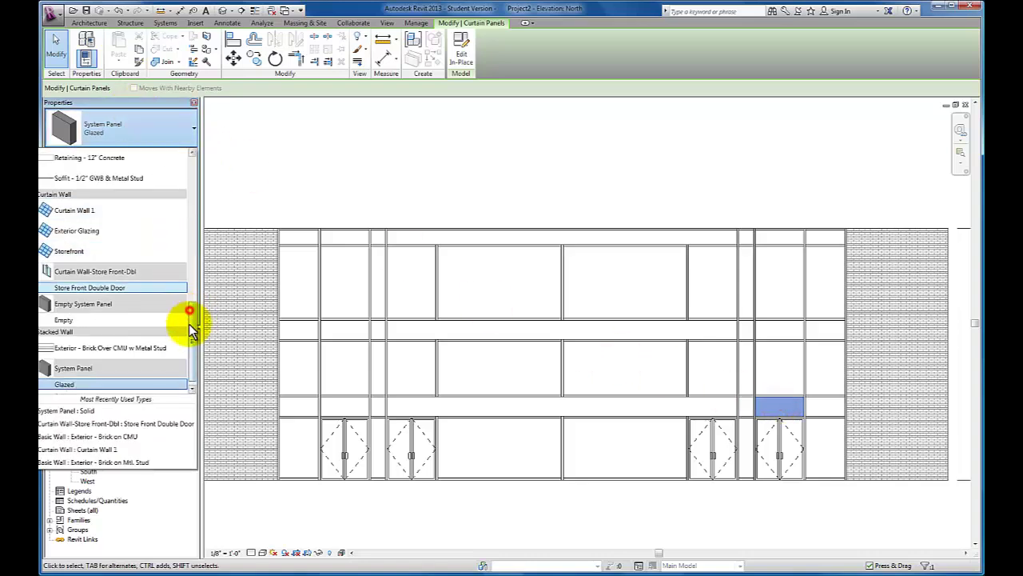
click(136, 388)
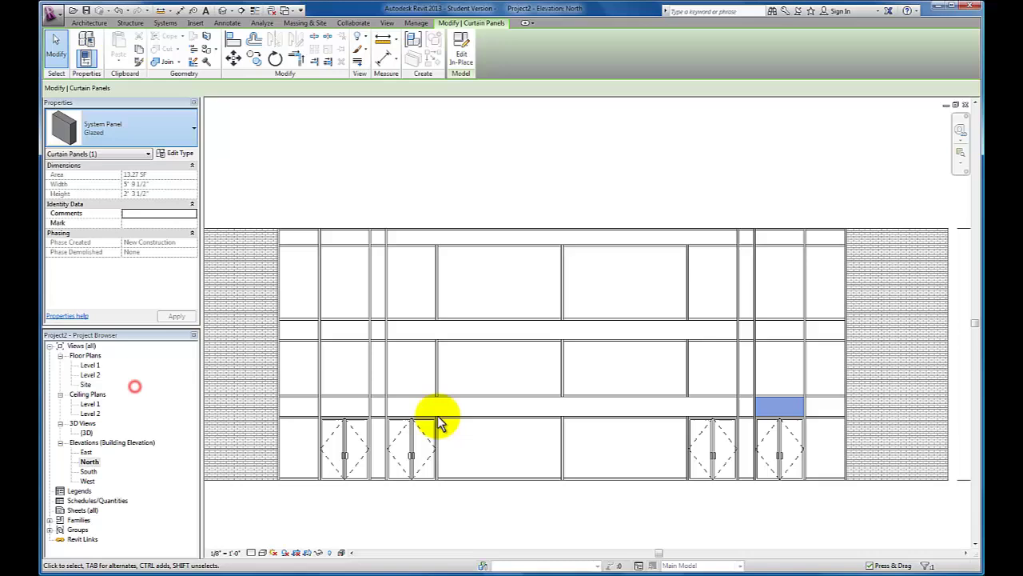
Change the lower spandrel panel at the far right end of the curtain wall to System Panel Solid
click(829, 405)
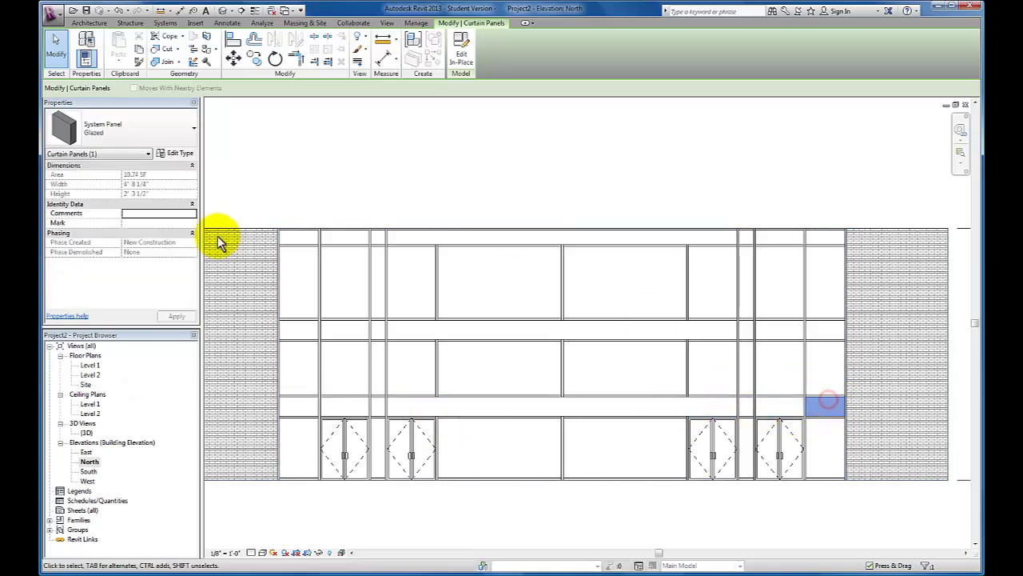
click(181, 142)
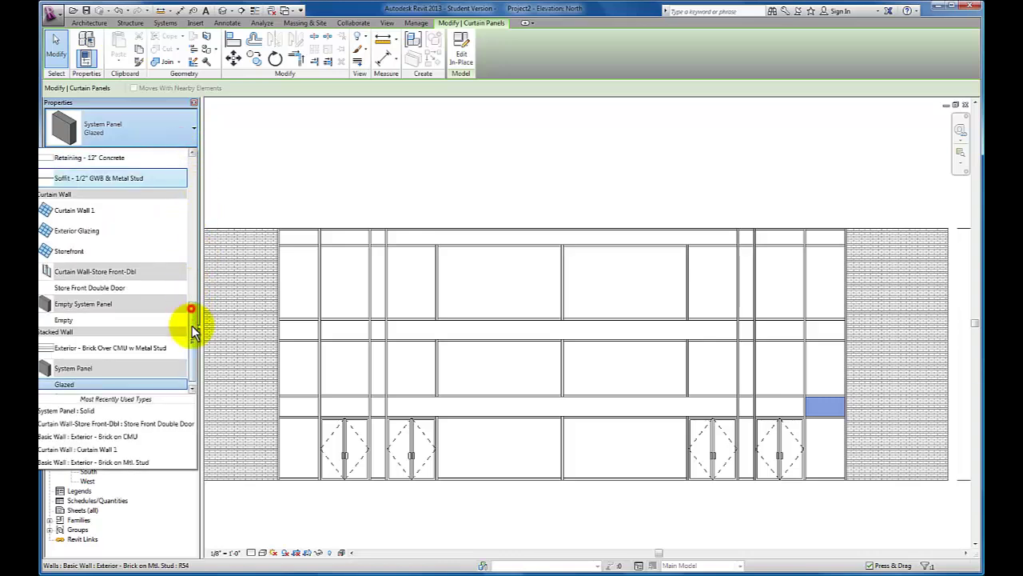
click(168, 387)
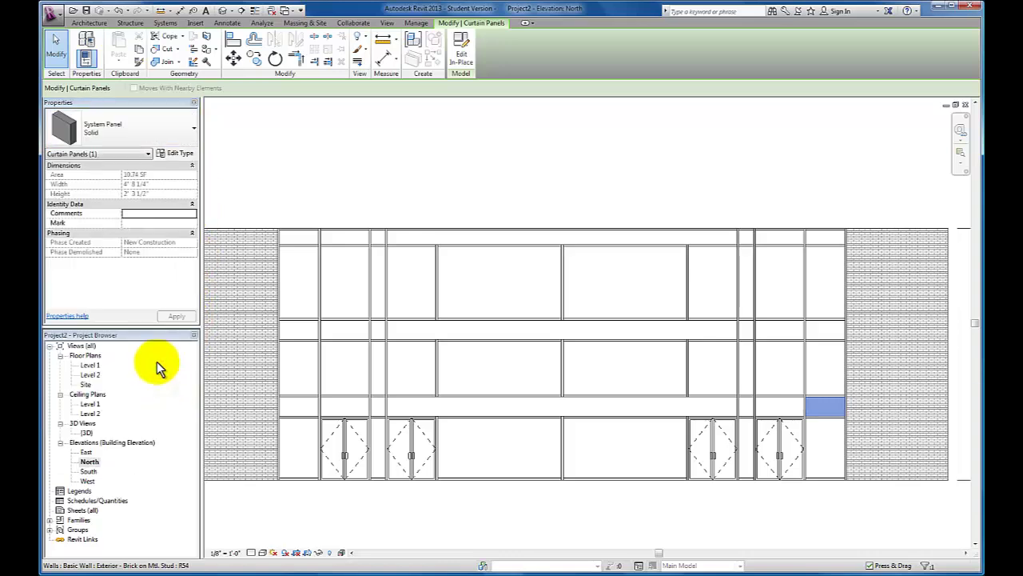
click(681, 532)
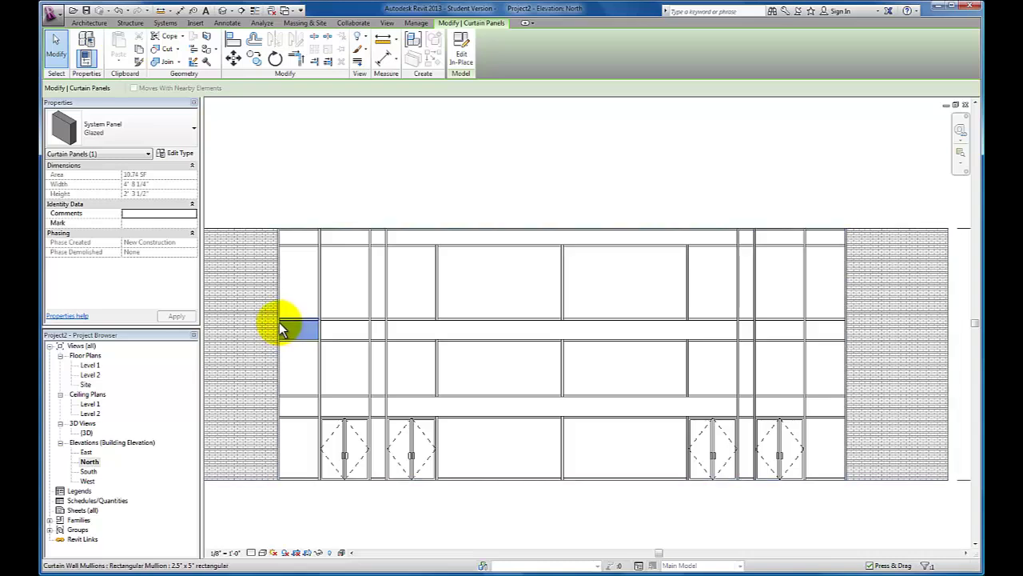
Select every panel of the middle spandrel row along the horizontal grid and change them to System Panel Solid
key(Tab)
key(Tab)
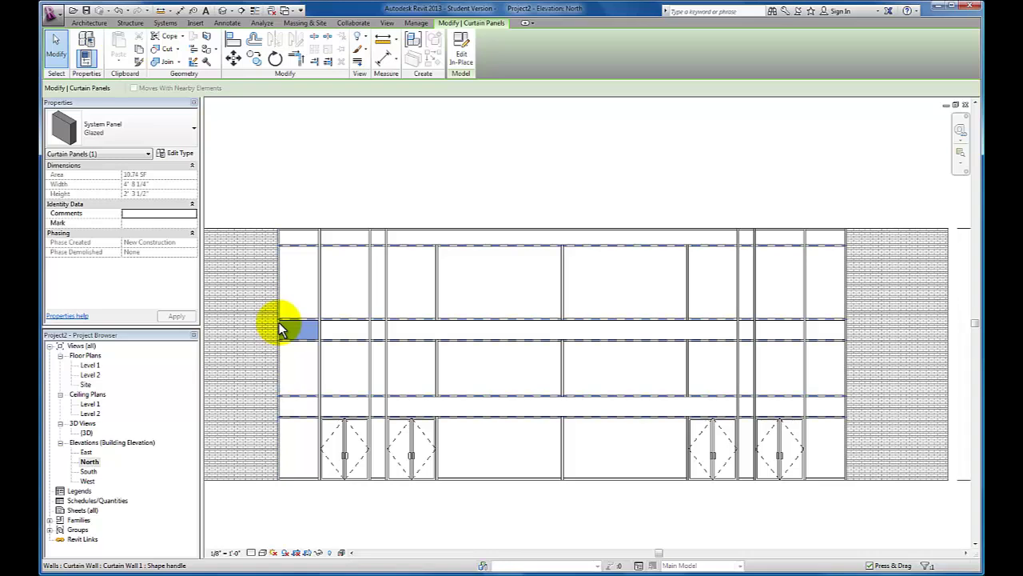
key(Tab)
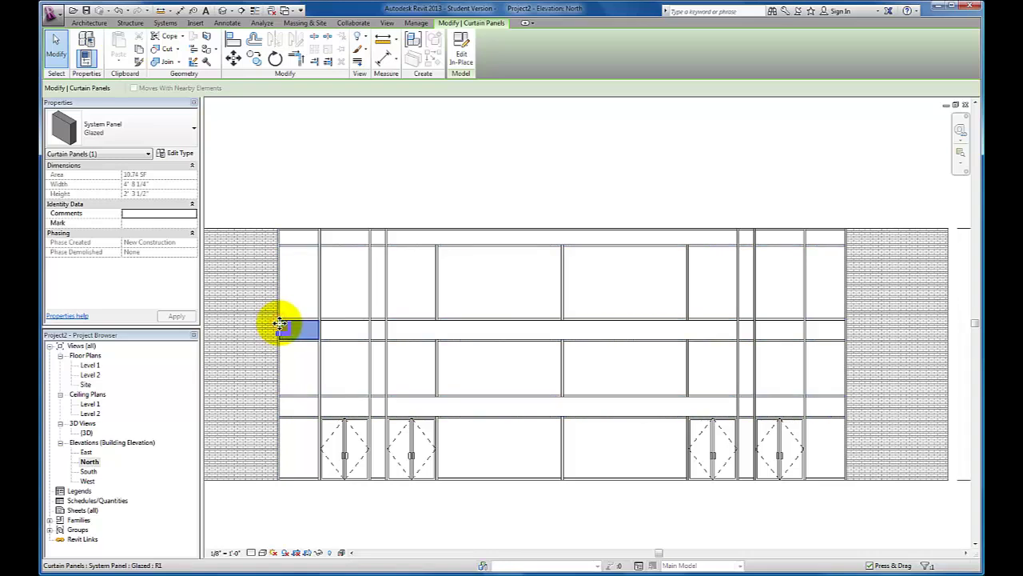
right_click(286, 334)
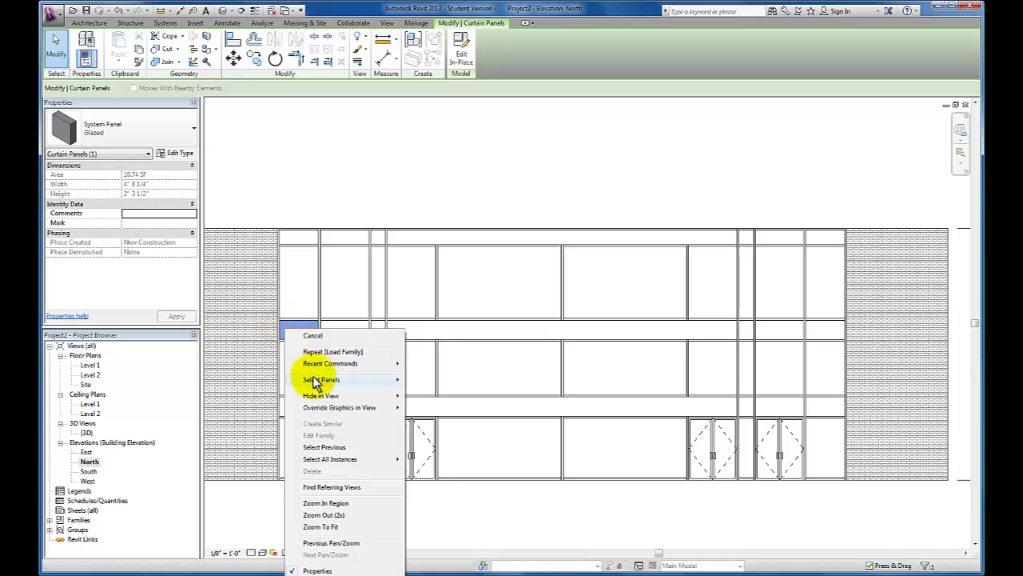
mouse_move(316, 382)
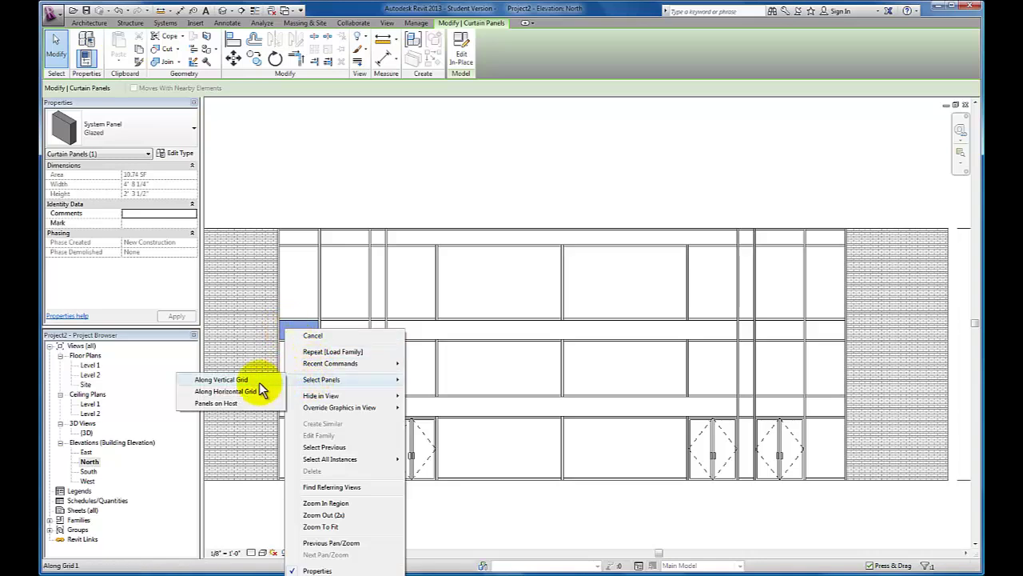
click(226, 390)
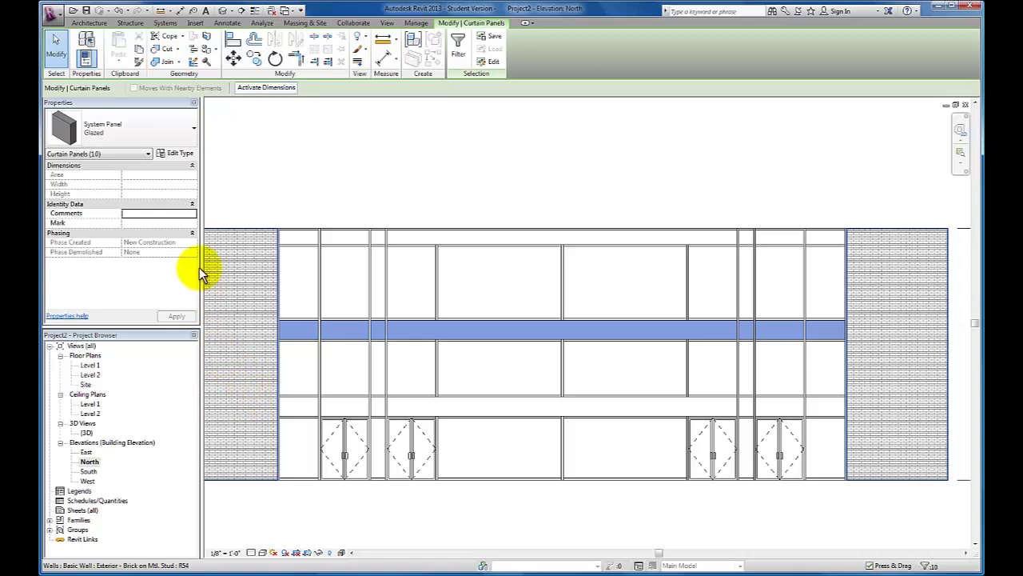
click(191, 131)
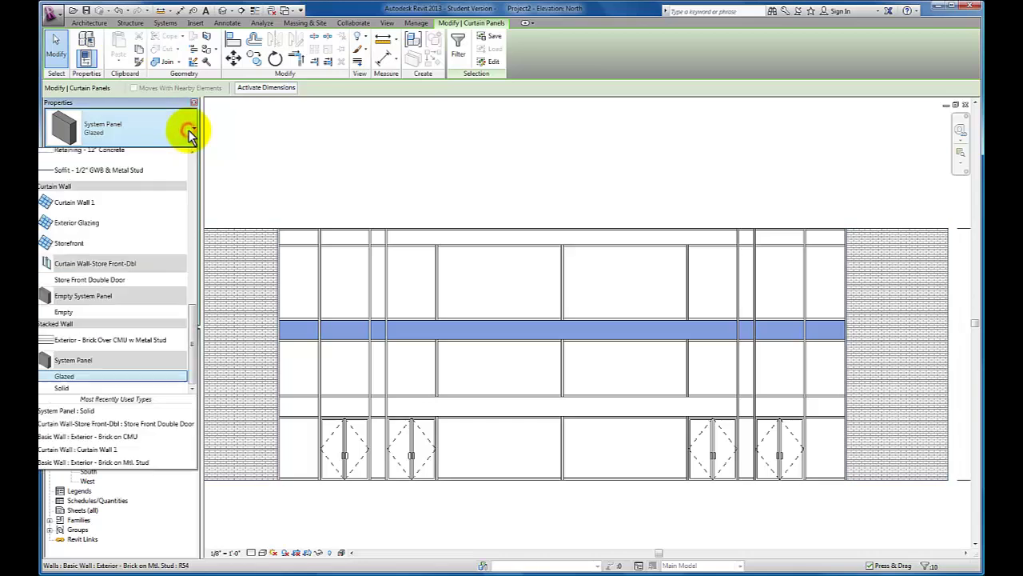
scroll(154, 363, up, 1)
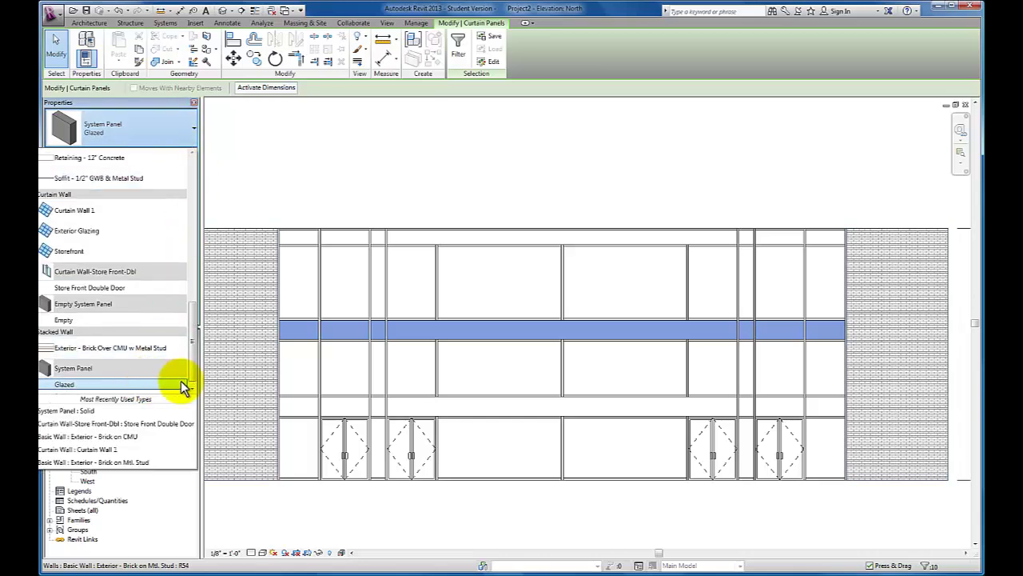
scroll(194, 384, down, 1)
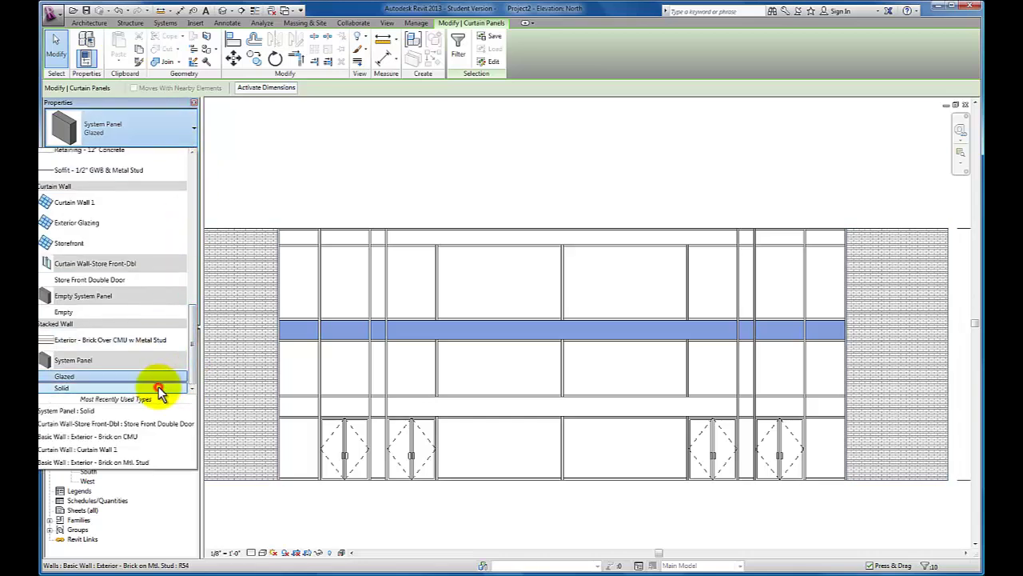
click(165, 387)
click(311, 171)
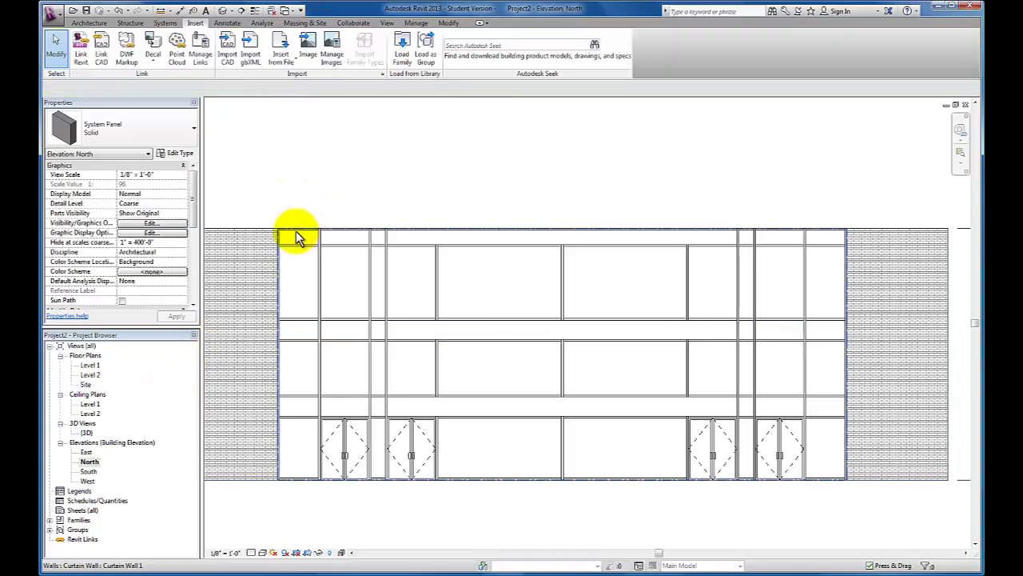
Select the whole uppermost panel row of the curtain wall along the horizontal grid and set it to System Panel Solid
key(Tab)
key(Tab)
key(Tab)
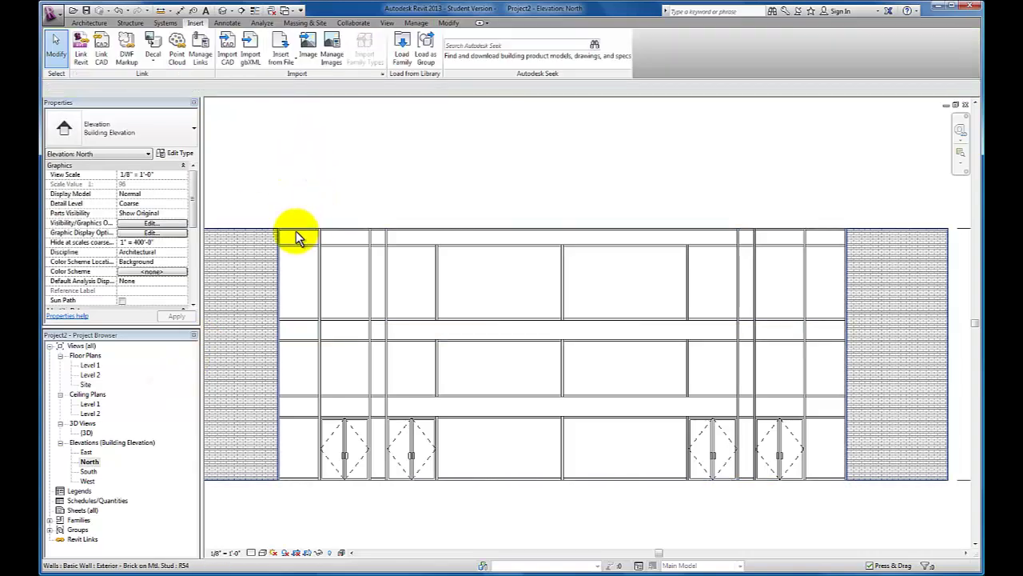
key(Tab)
key(Tab)
key(Tab)
key(Tab)
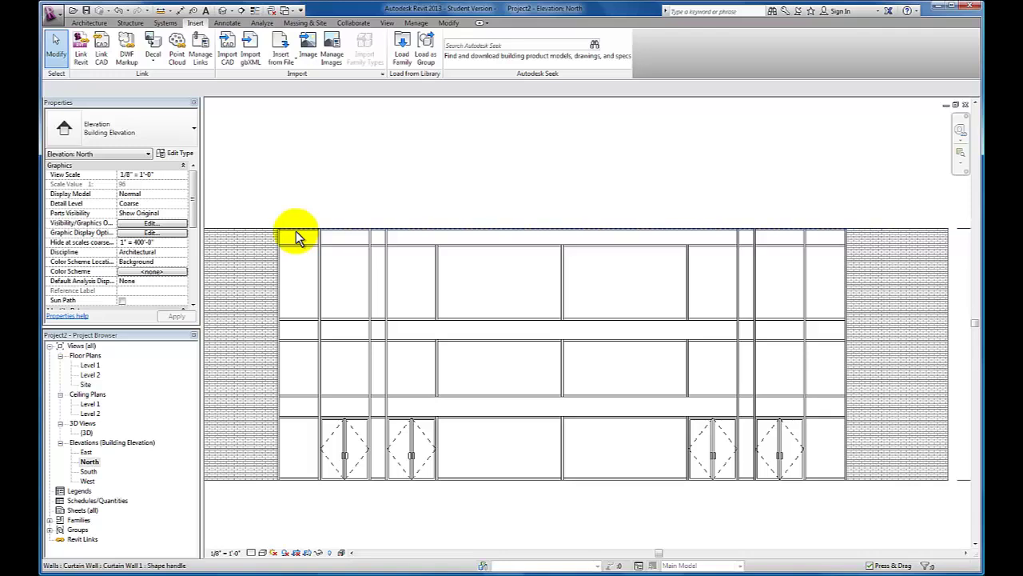
key(Tab)
key(Tab)
key(Tab)
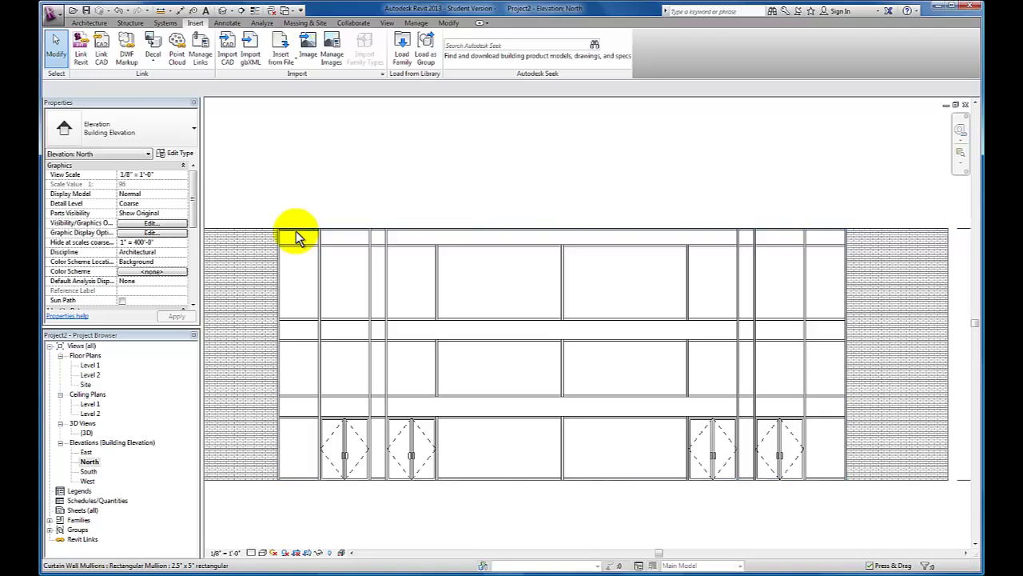
click(297, 238)
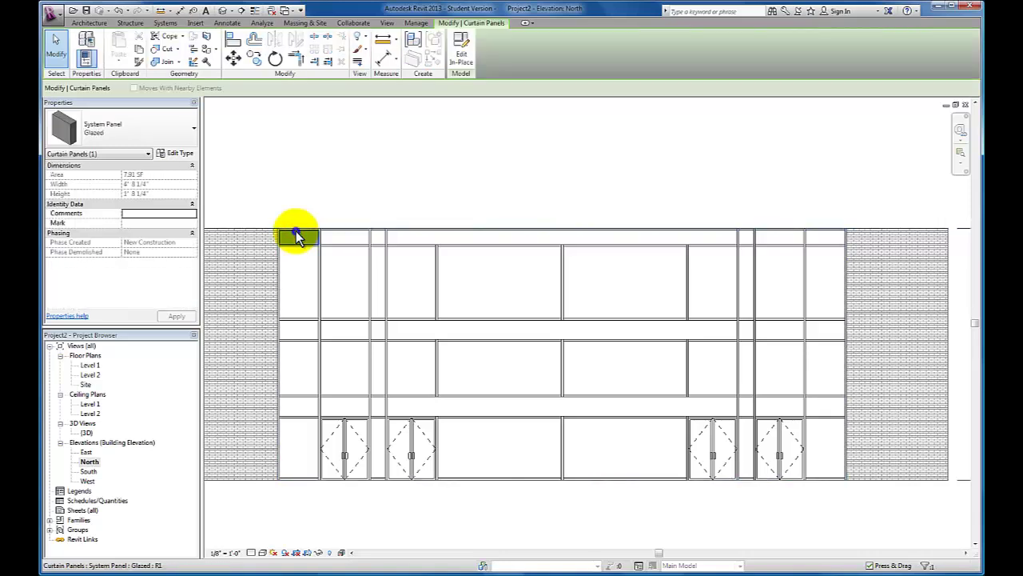
right_click(297, 239)
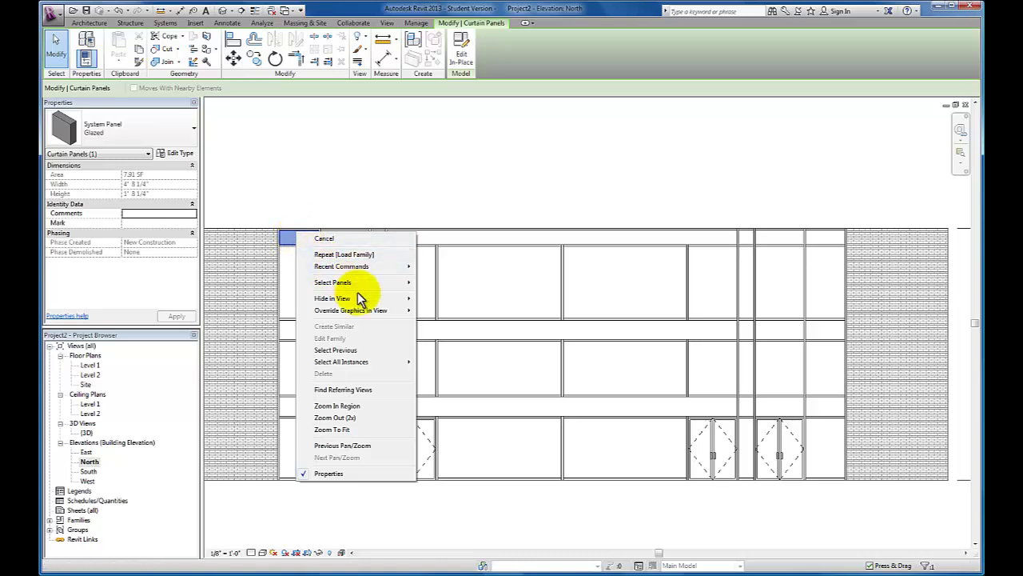
mouse_move(375, 283)
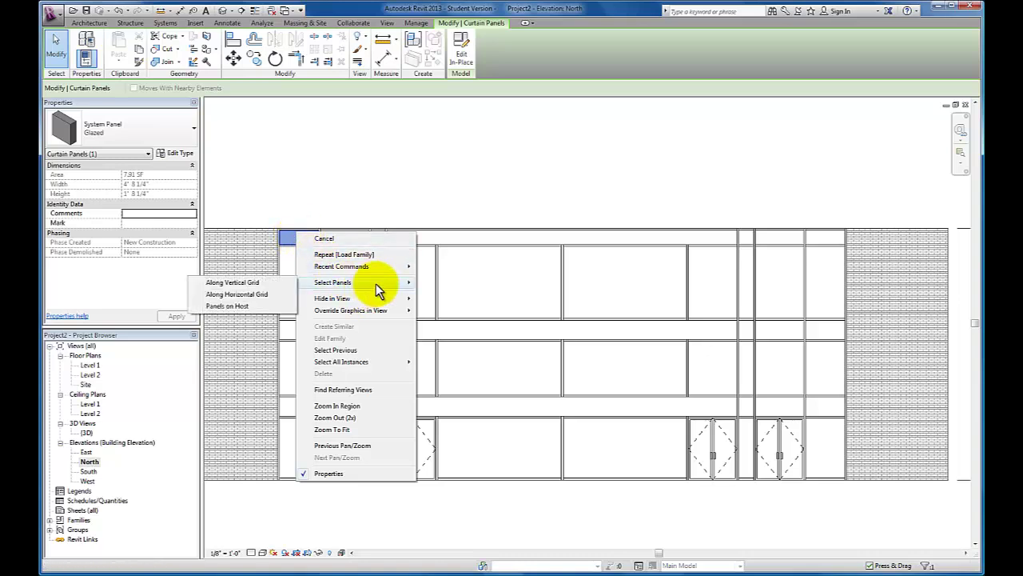
click(264, 294)
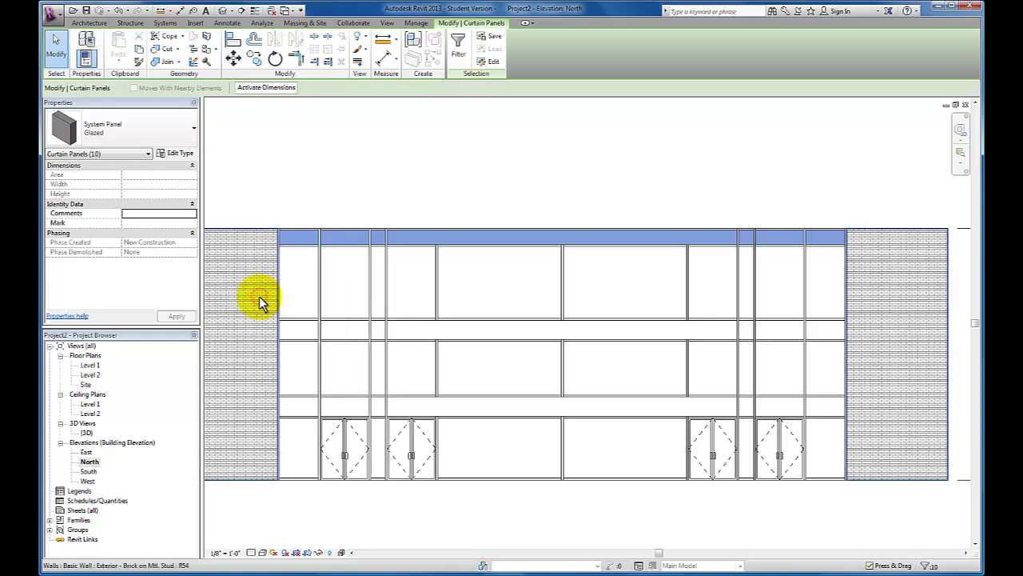
click(185, 141)
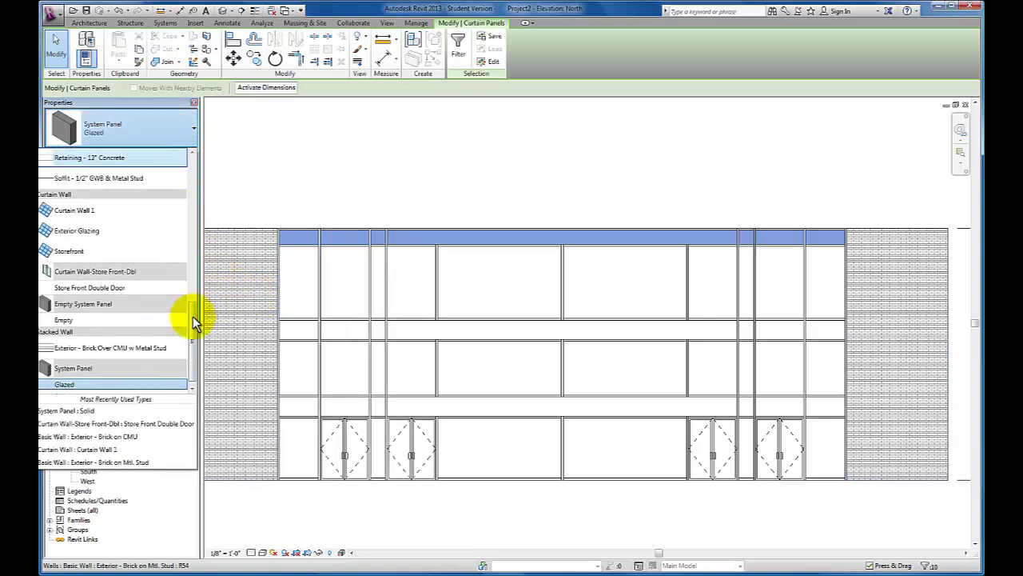
scroll(192, 318, down, 1)
click(160, 388)
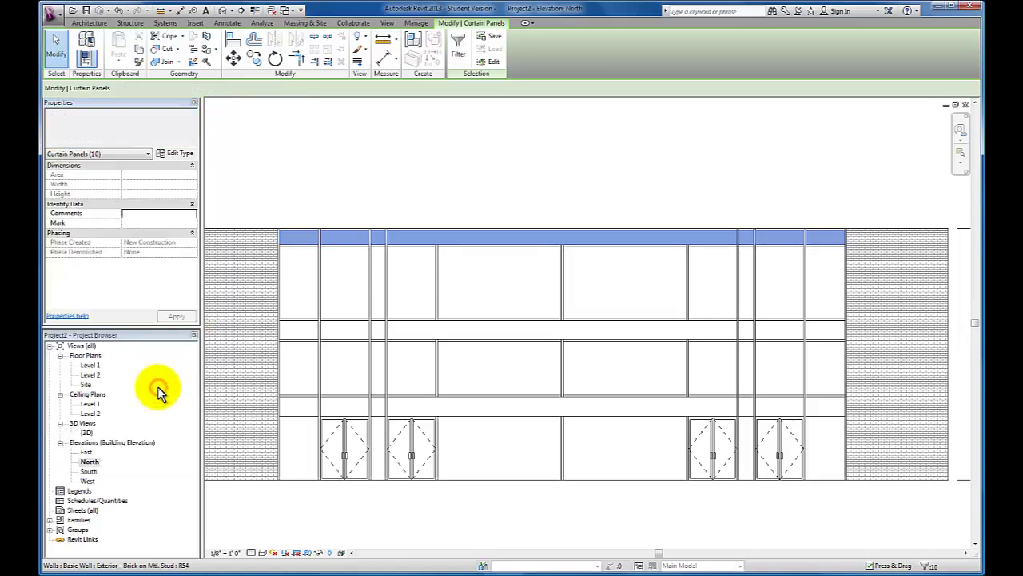
click(334, 162)
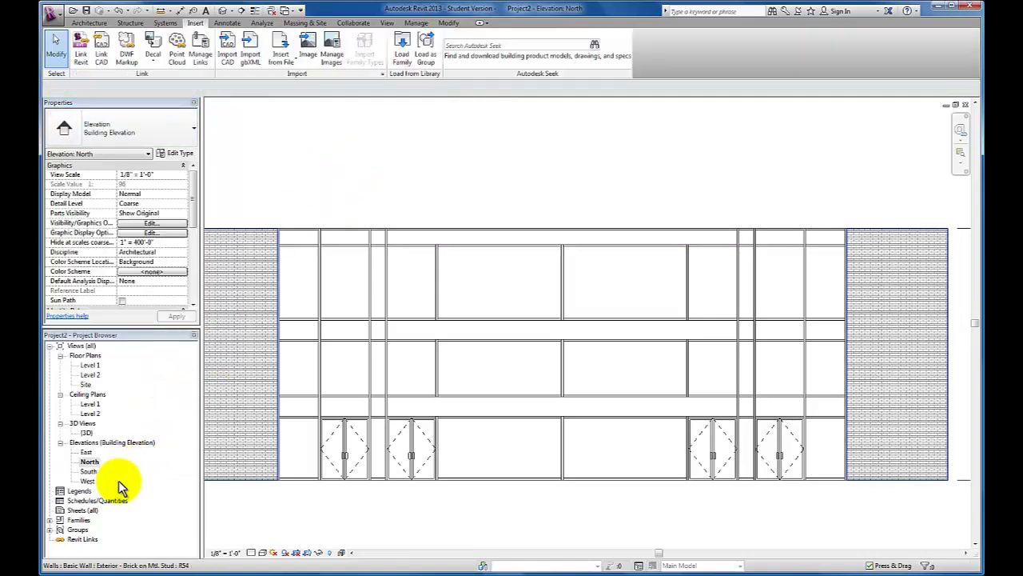
Open the {3D} view, set its visual style to Shaded and frame the curtain wall facade
double_click(86, 432)
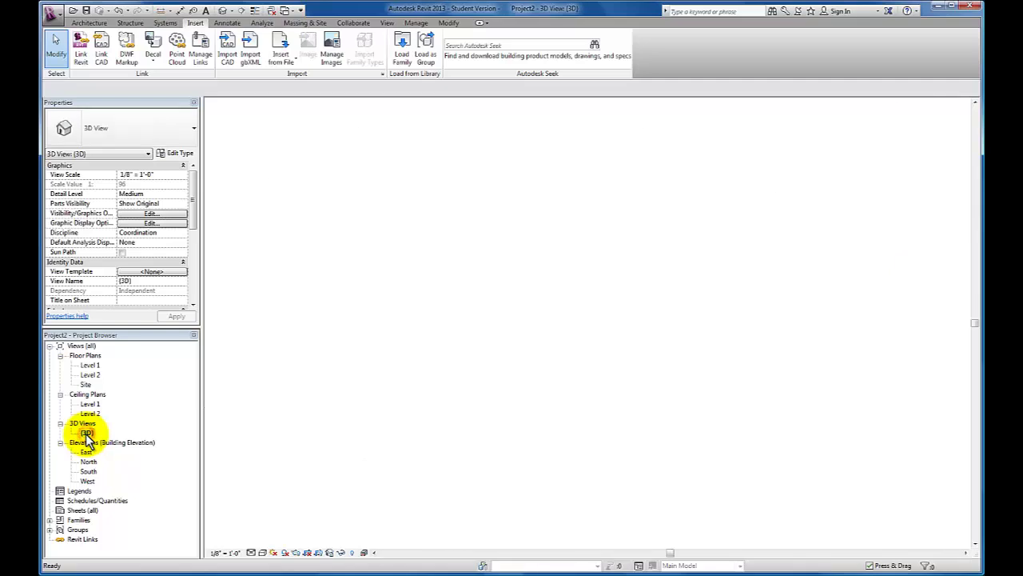
click(262, 553)
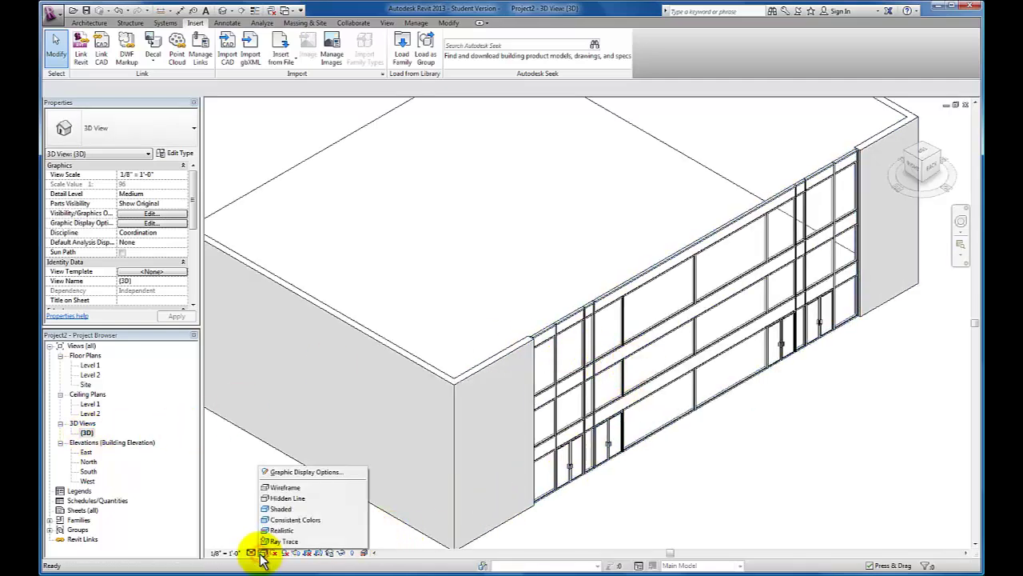
click(289, 509)
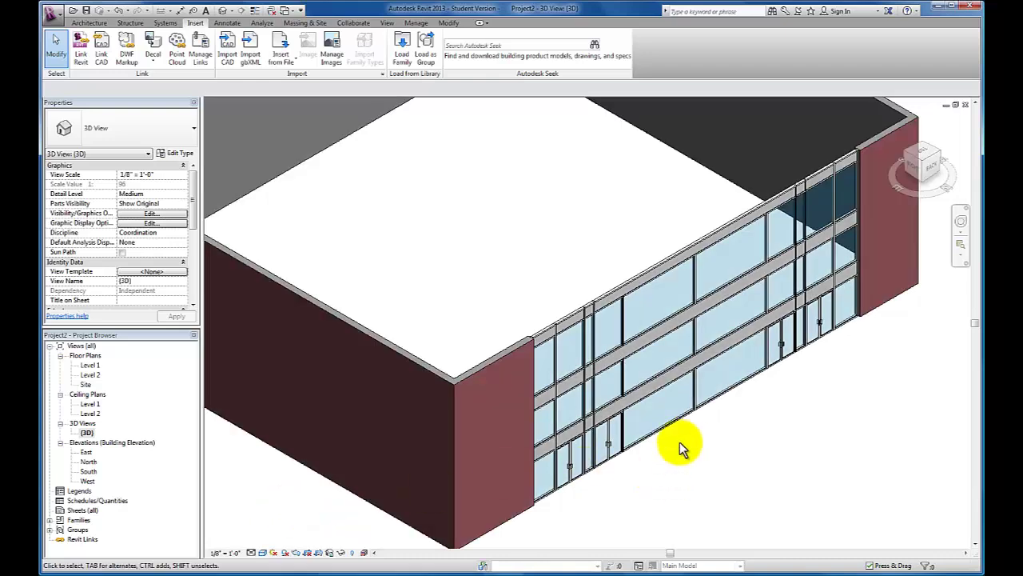
scroll(663, 479, down, 2)
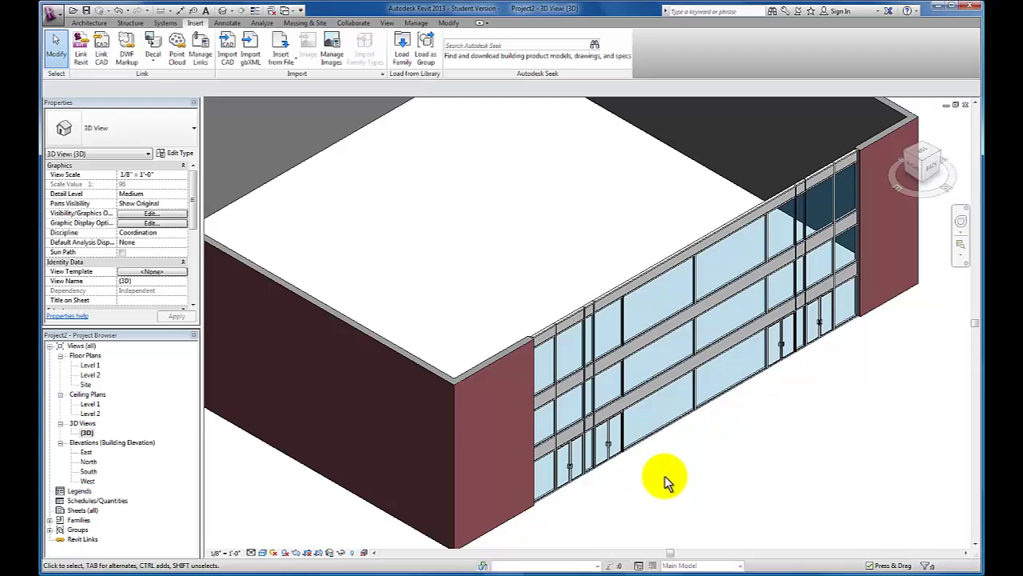
scroll(664, 476, up, 3)
scroll(684, 460, down, 1)
middle_drag(688, 452, 648, 472)
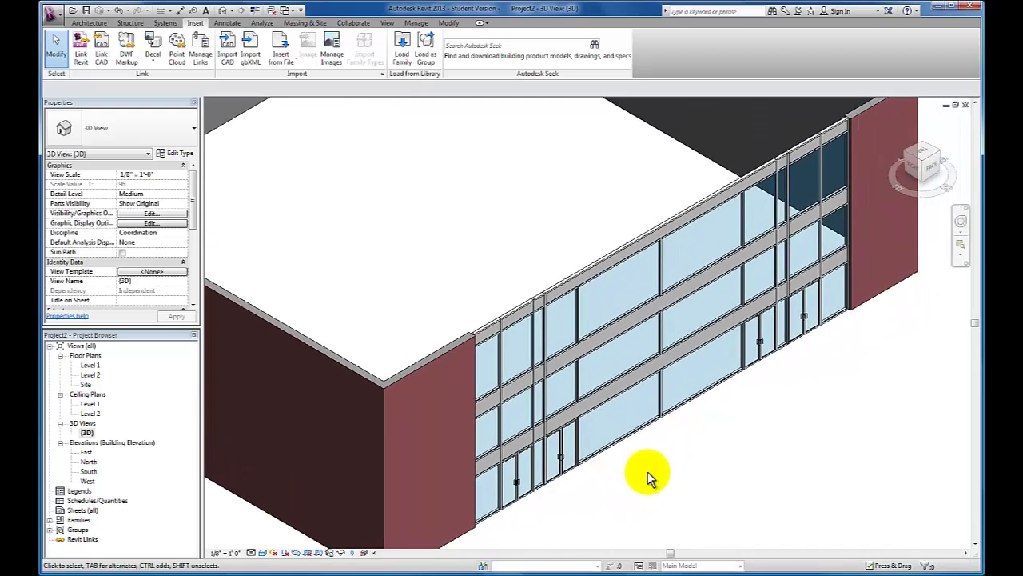